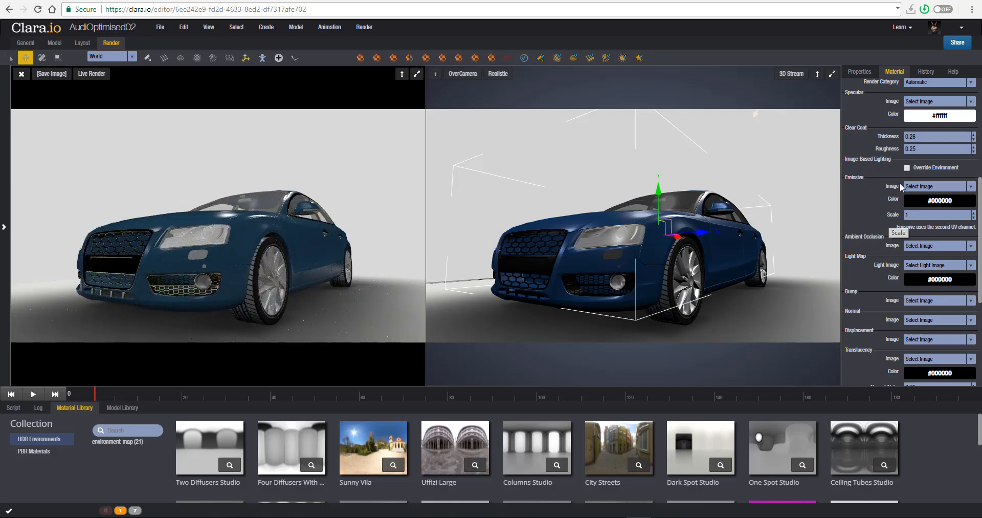
# Select the car's body frame and set its material's specular color to white (#ffffff)
pyautogui.scroll(1, 900, 184)
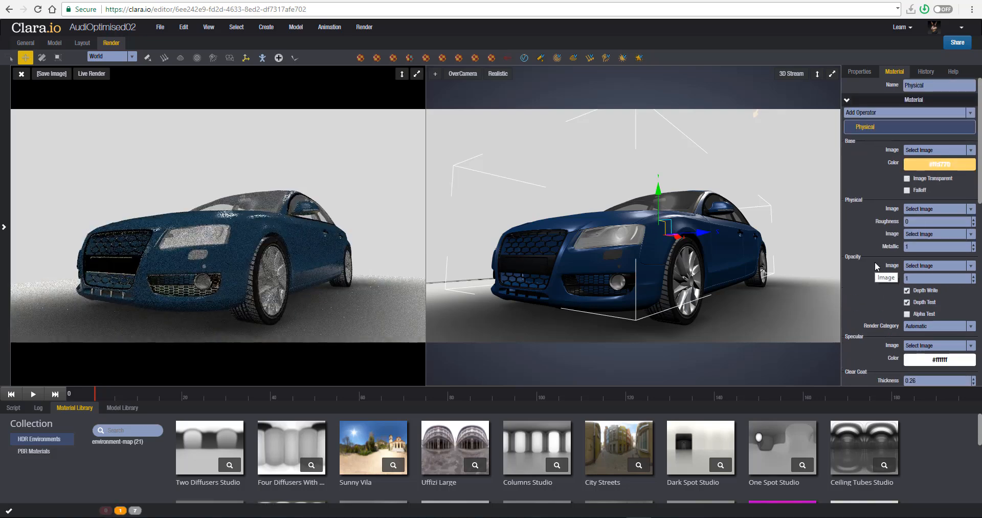
pyautogui.click(936, 164)
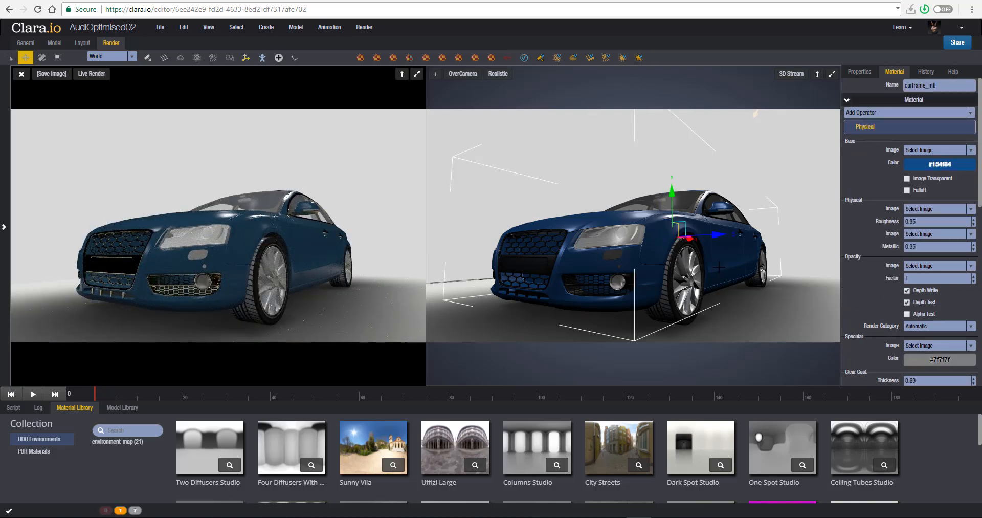
pyautogui.scroll(-4, 931, 160)
pyautogui.click(931, 155)
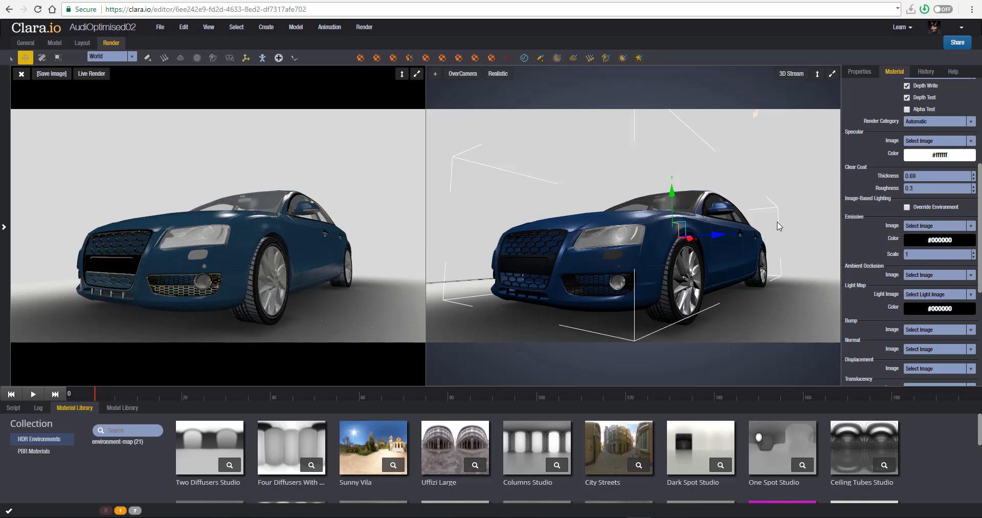
pyautogui.scroll(-2, 877, 237)
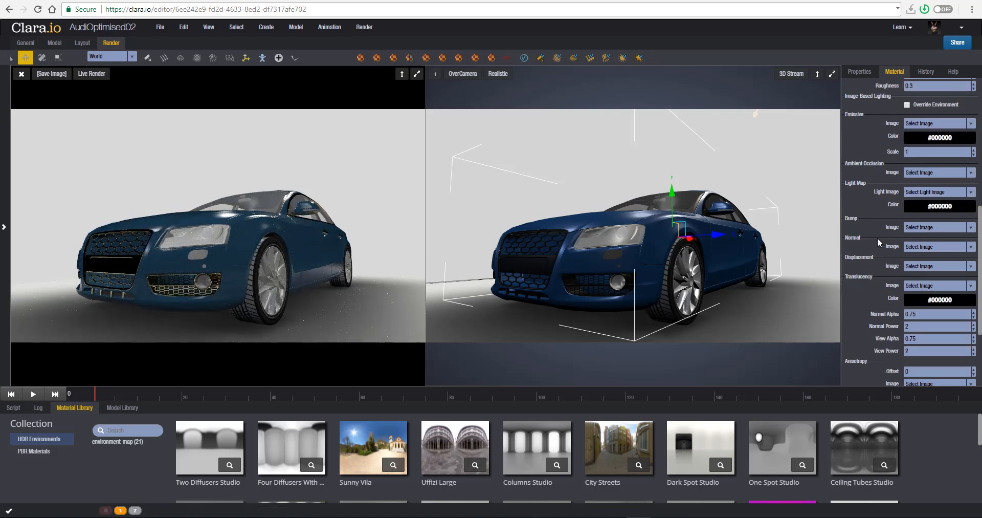
# Set the clear coat thickness of the car body material to 0.2
pyautogui.scroll(1, 877, 238)
pyautogui.click(973, 127)
pyautogui.moveTo(921, 124); pyautogui.dragTo(853, 125)
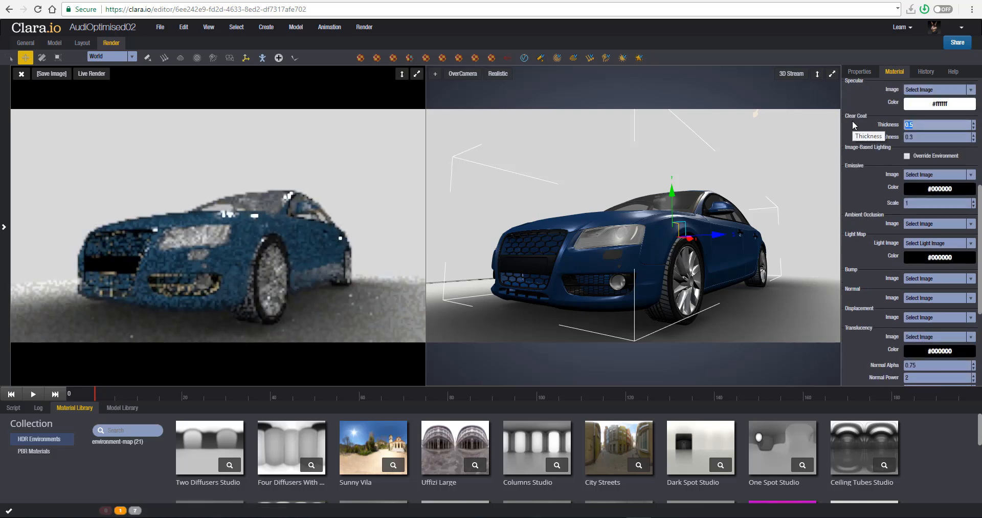
pyautogui.write('0.2')
pyautogui.press('Return')
# Try the Falloff option on the body material's base color, inspect the car from another angle, and turn Falloff off again
pyautogui.moveTo(726, 190); pyautogui.dragTo(845, 242)
pyautogui.scroll(5, 882, 238)
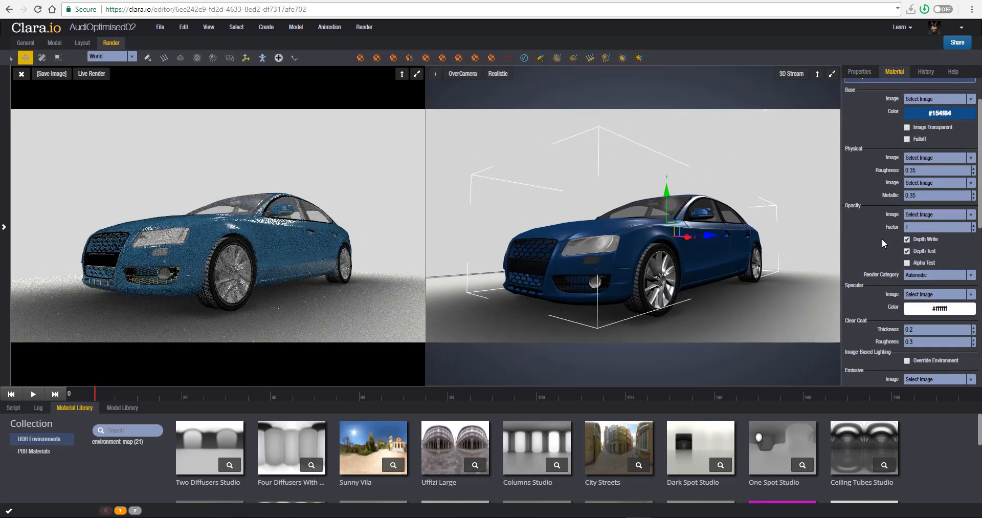
pyautogui.click(909, 139)
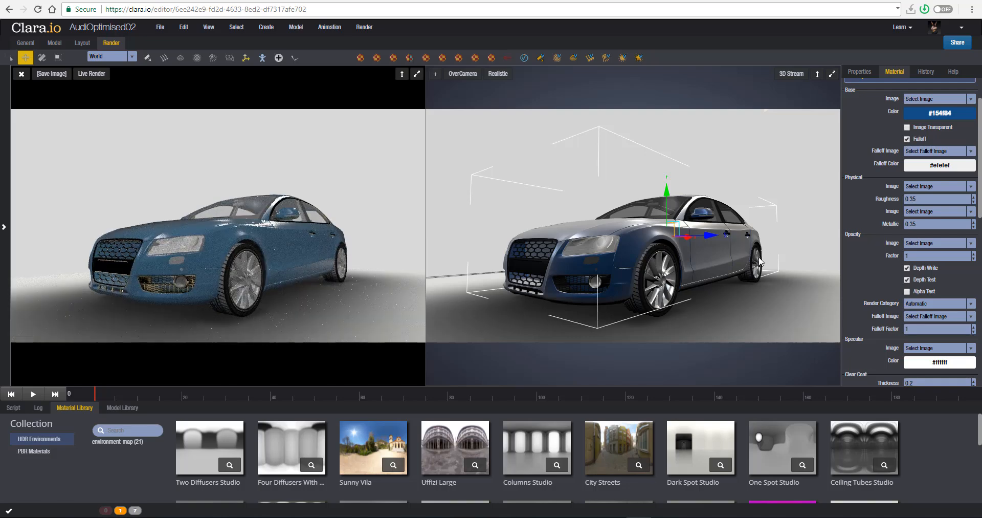
pyautogui.moveTo(738, 245); pyautogui.dragTo(709, 234)
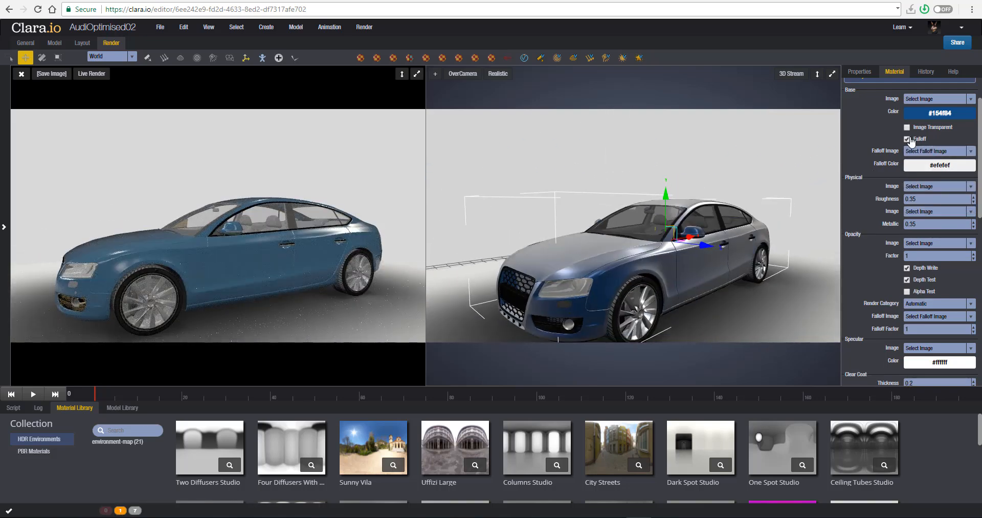
pyautogui.click(908, 139)
# Set the body material's clear coat thickness and clear coat roughness both to 0
pyautogui.scroll(-7, 885, 220)
pyautogui.scroll(1, 888, 266)
pyautogui.scroll(2, 890, 298)
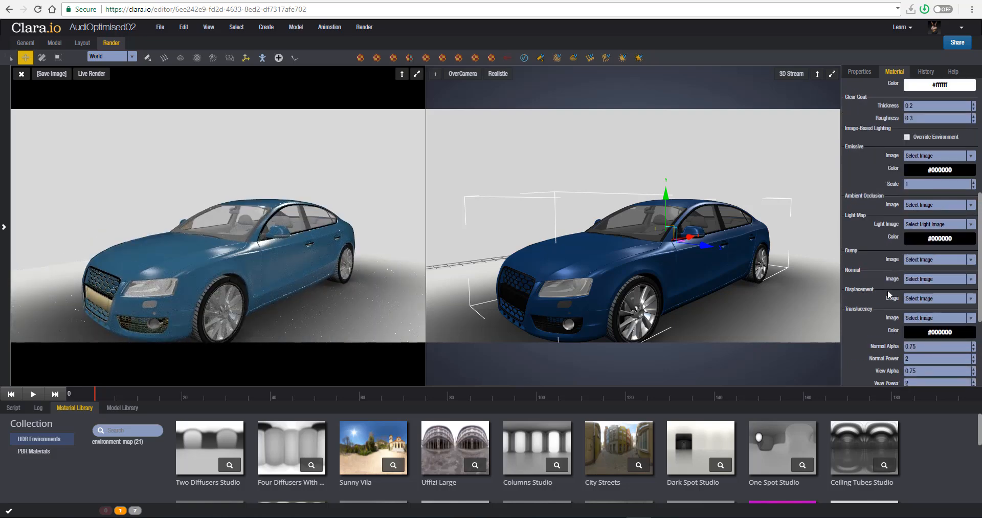
pyautogui.scroll(2, 888, 289)
pyautogui.moveTo(923, 220); pyautogui.dragTo(869, 215)
pyautogui.write('01')
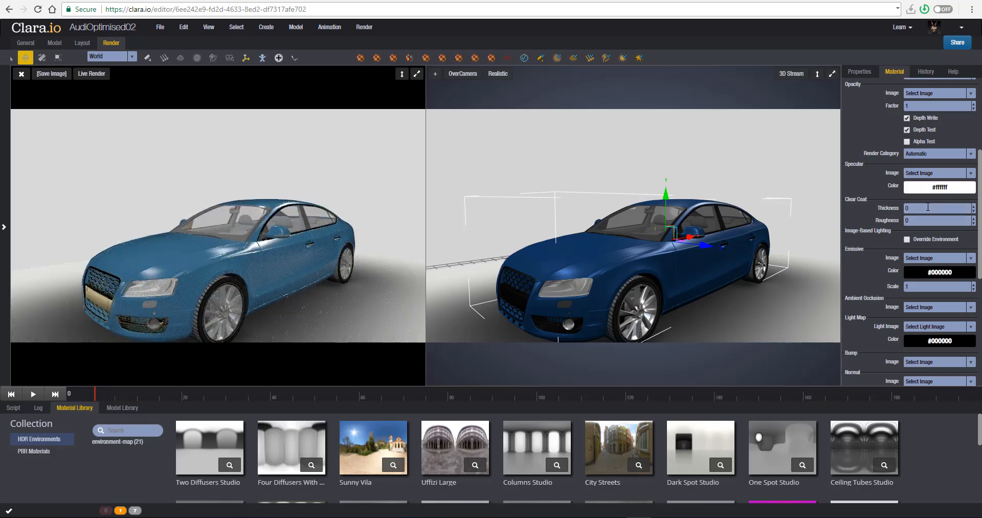
# Pick a new specular color for the car body material
pyautogui.click(940, 187)
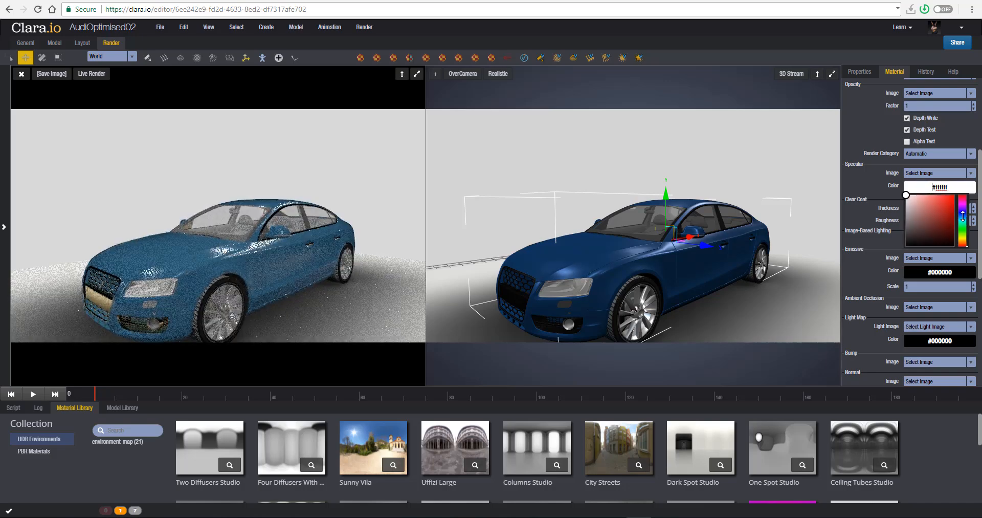
pyautogui.click(942, 202)
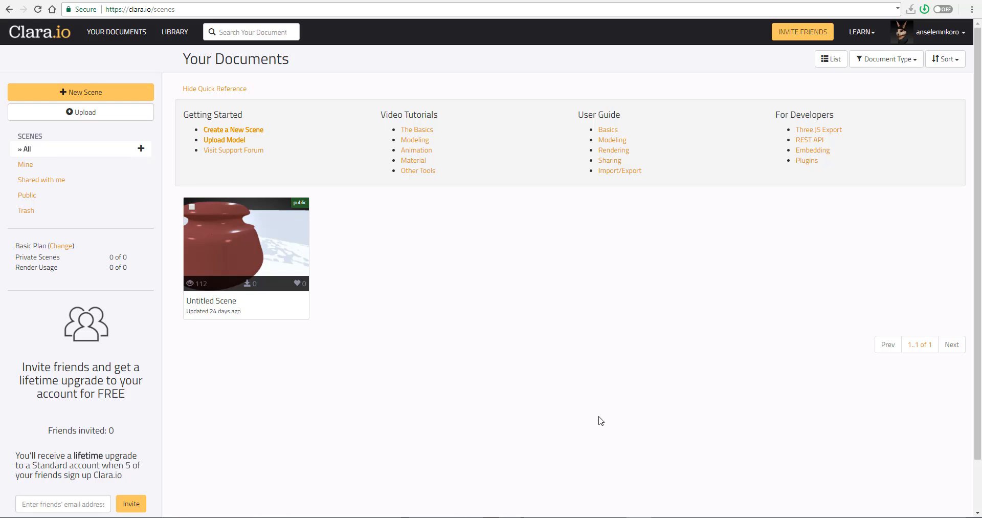
# View the page for creating a scene from uploaded files and return to the documents overview
pyautogui.click(82, 113)
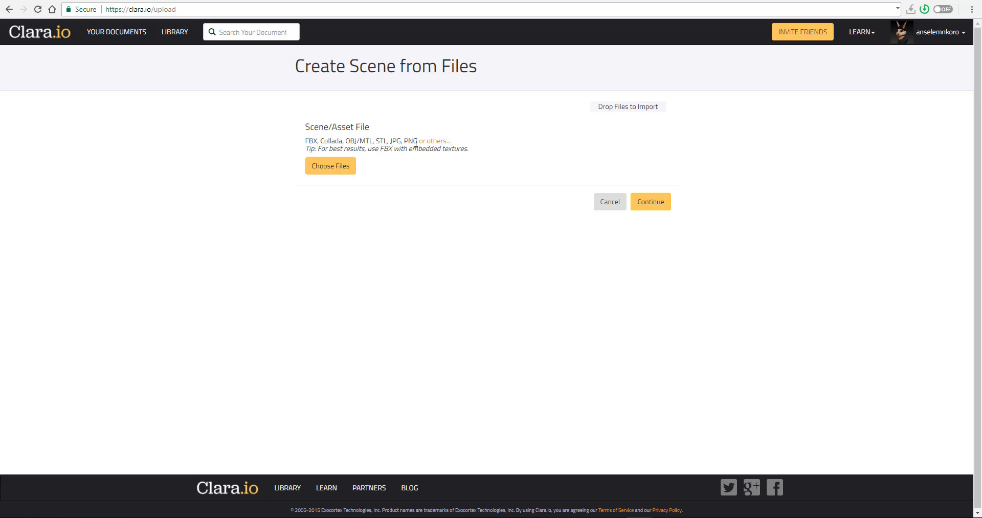
pyautogui.click(141, 39)
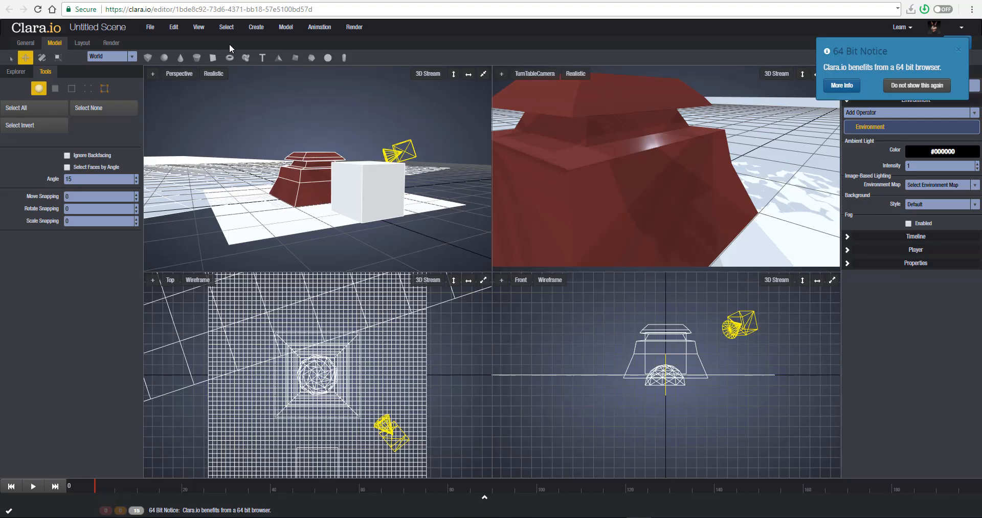
# Switch the Untitled Scene editor to the General workspace and dismiss the 64 Bit Notice
pyautogui.click(25, 43)
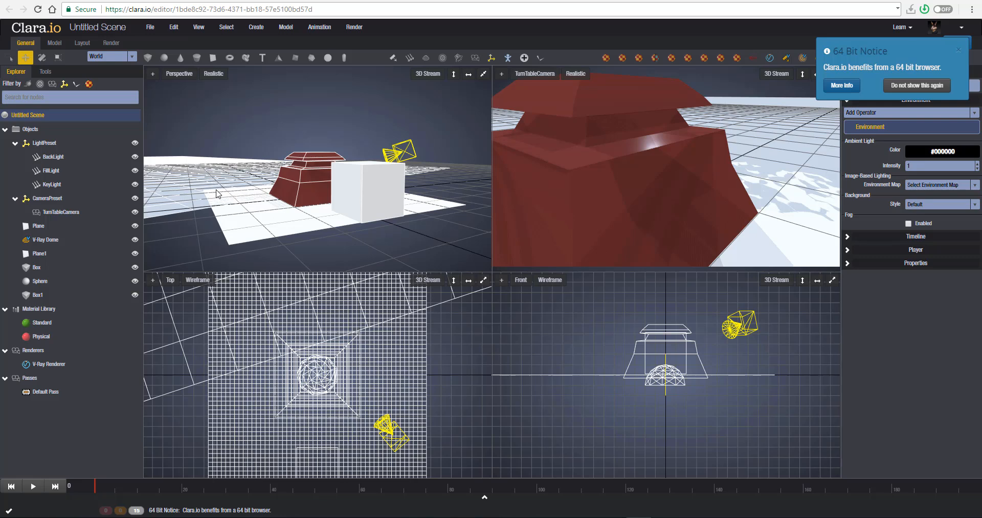
pyautogui.click(958, 50)
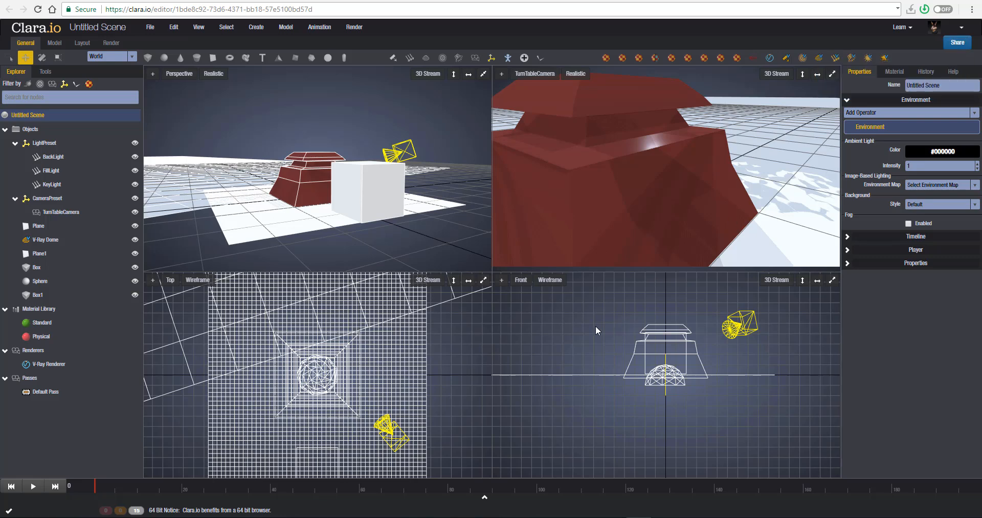
# Collapse the Objects and Material Library groups and display the V-Ray Renderer's properties
pyautogui.click(5, 129)
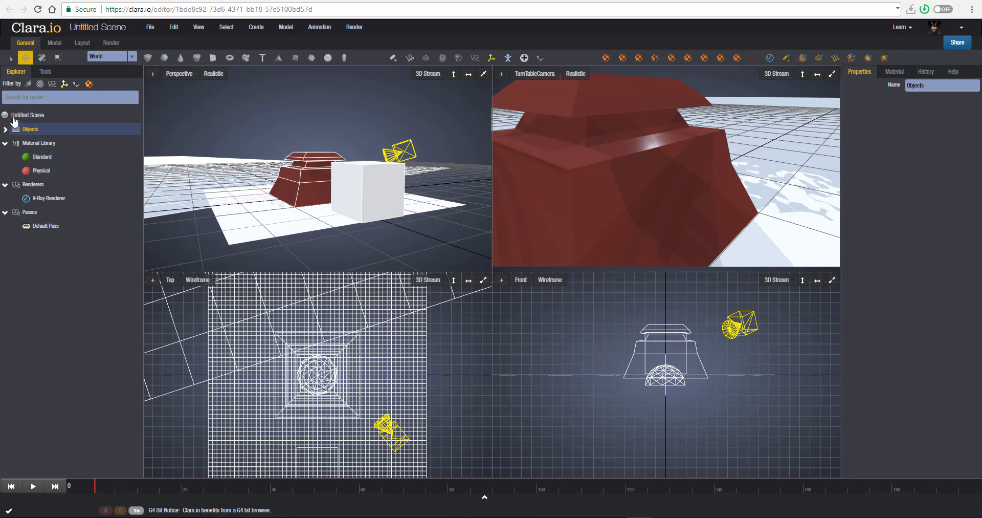
pyautogui.click(43, 143)
pyautogui.click(5, 143)
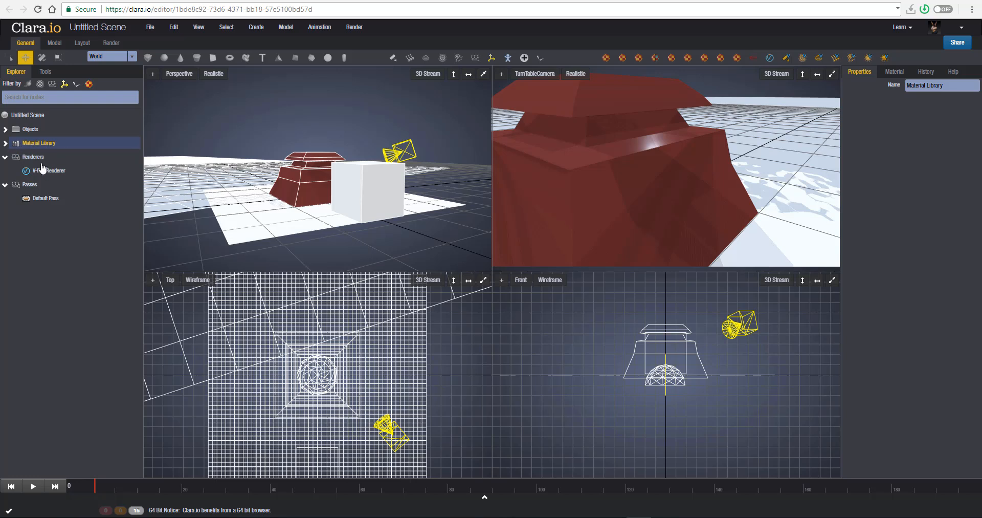
pyautogui.click(56, 177)
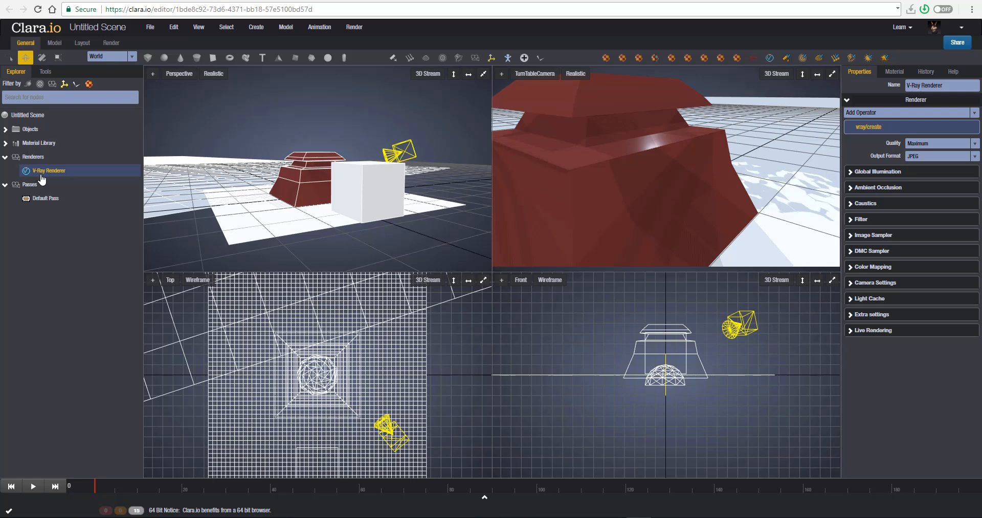
pyautogui.click(354, 29)
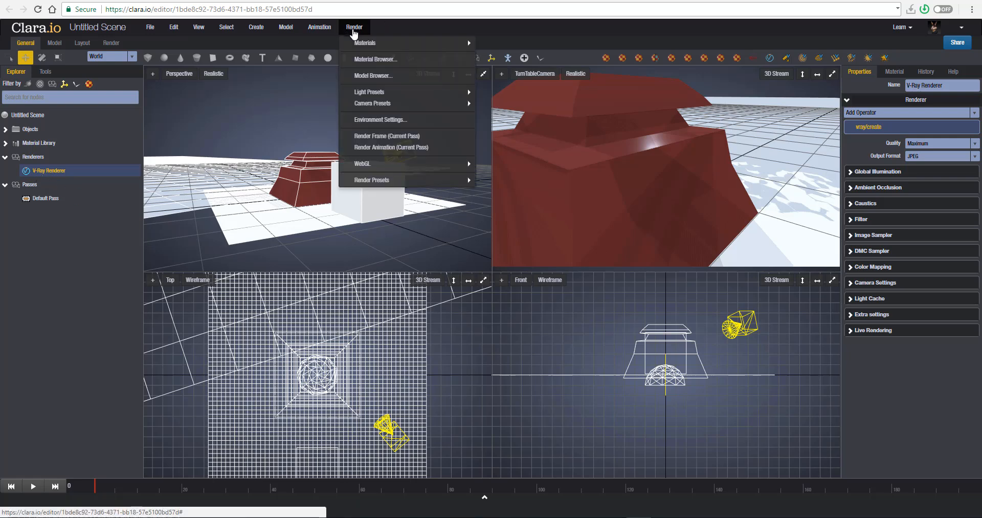
pyautogui.moveTo(406, 165)
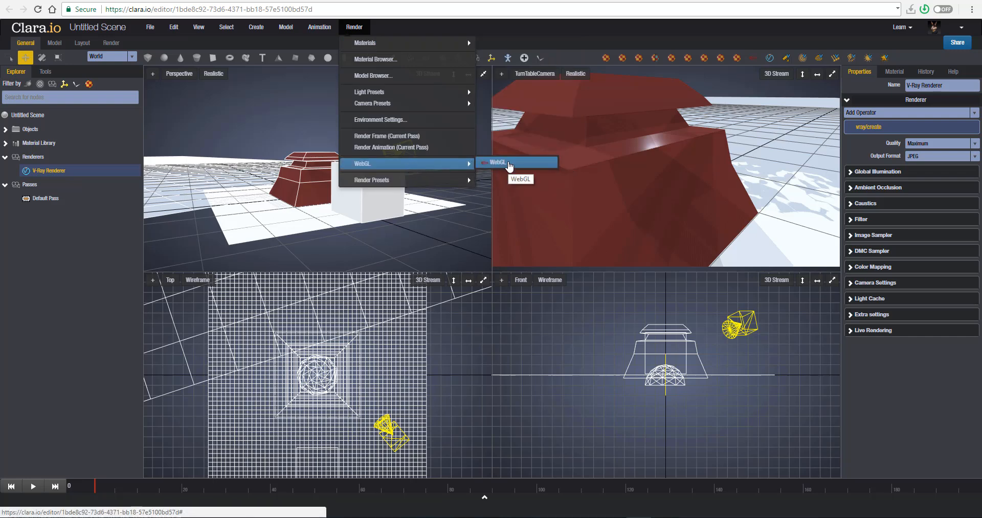
pyautogui.moveTo(463, 182)
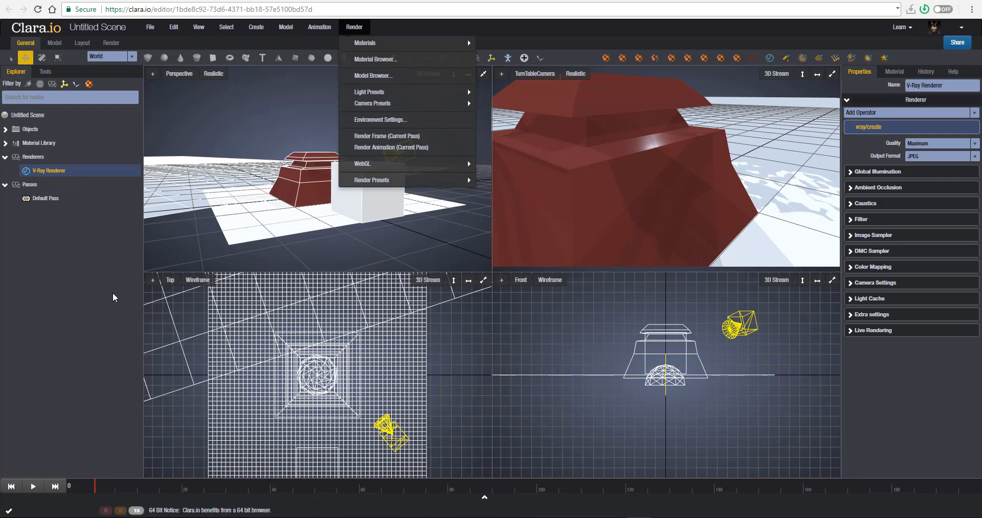
pyautogui.click(98, 275)
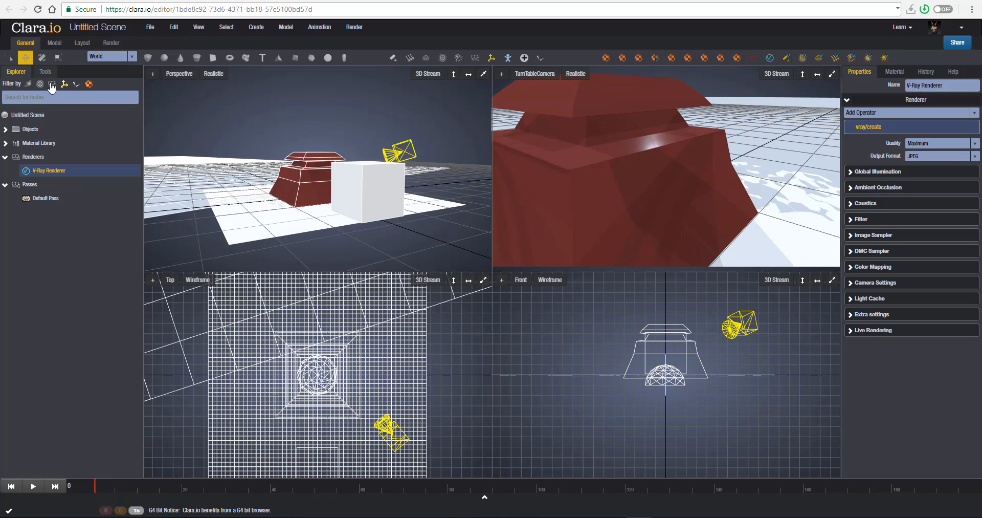
pyautogui.click(46, 73)
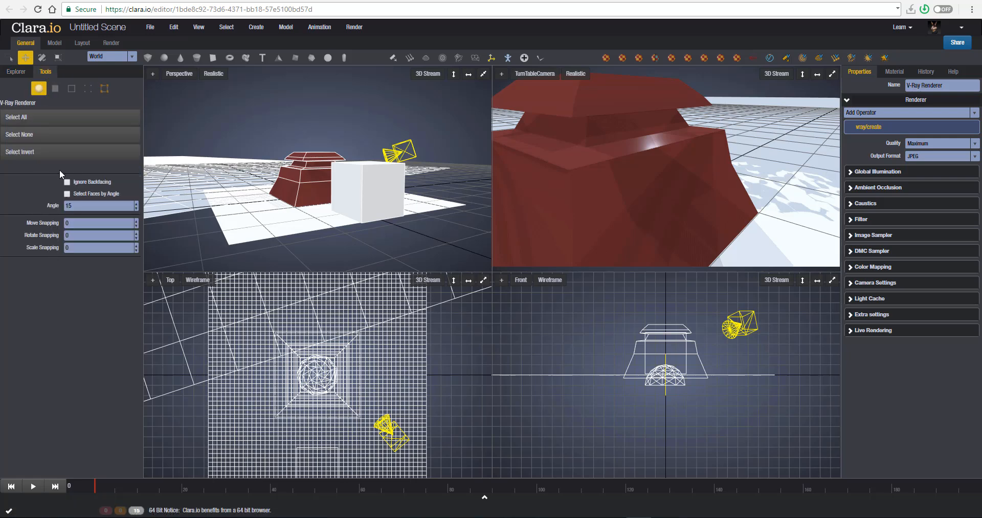
pyautogui.click(17, 73)
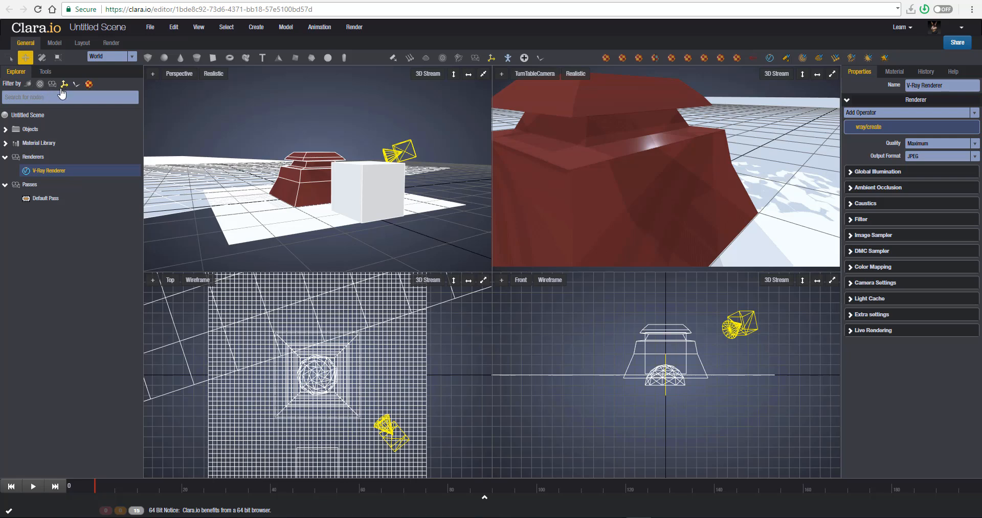
pyautogui.click(88, 95)
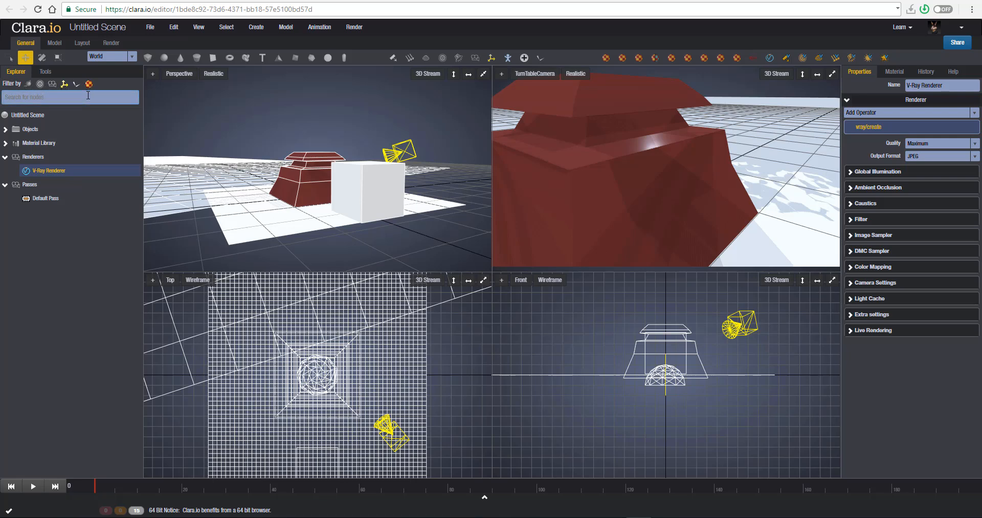
# Expand the Objects group and view the properties of the camera preset, light preset, TurnTableCamera, Plane and V-Ray Dome
pyautogui.click(8, 129)
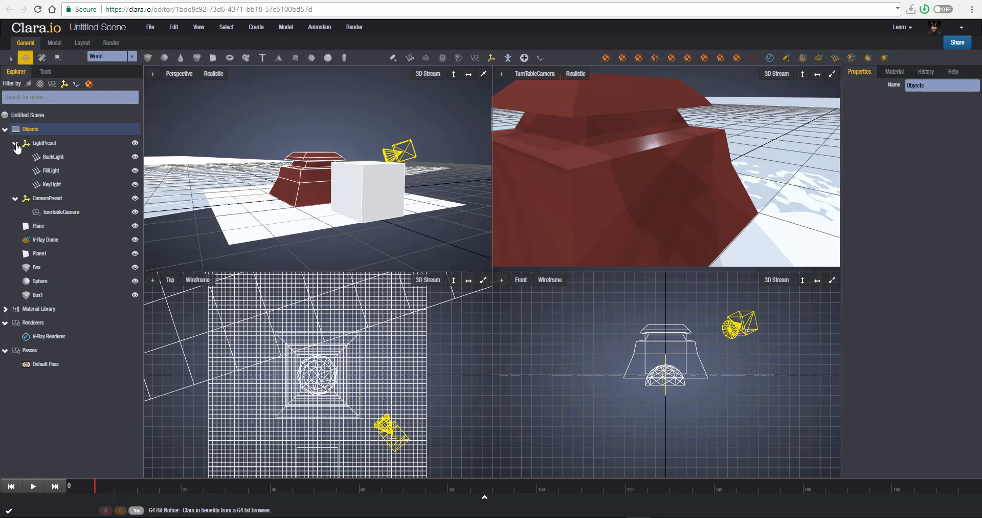
pyautogui.click(53, 201)
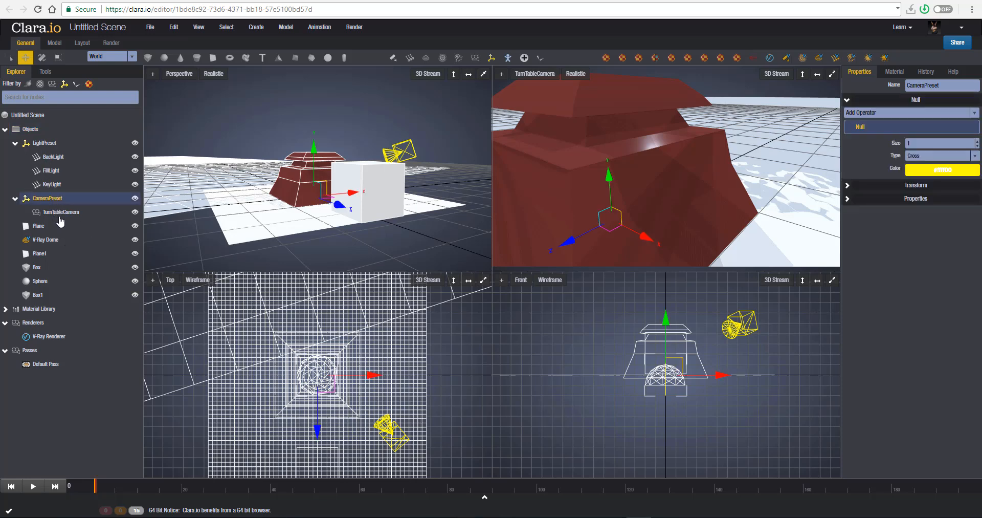
pyautogui.click(59, 145)
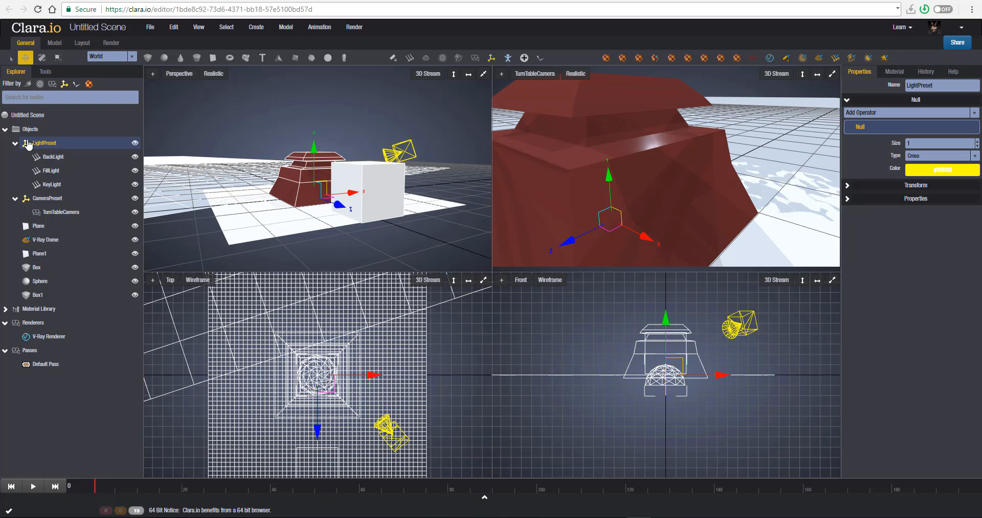
pyautogui.click(66, 213)
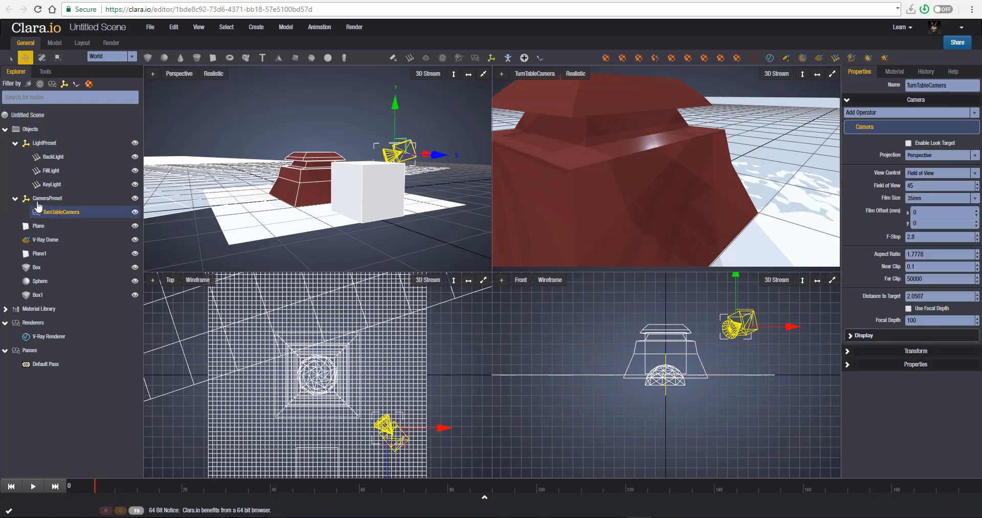
pyautogui.click(39, 199)
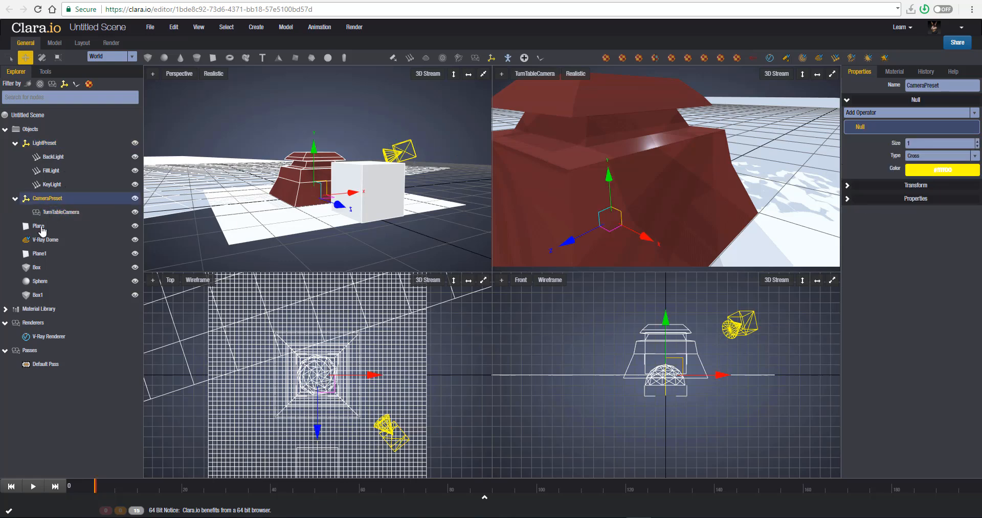
pyautogui.click(41, 227)
pyautogui.click(42, 240)
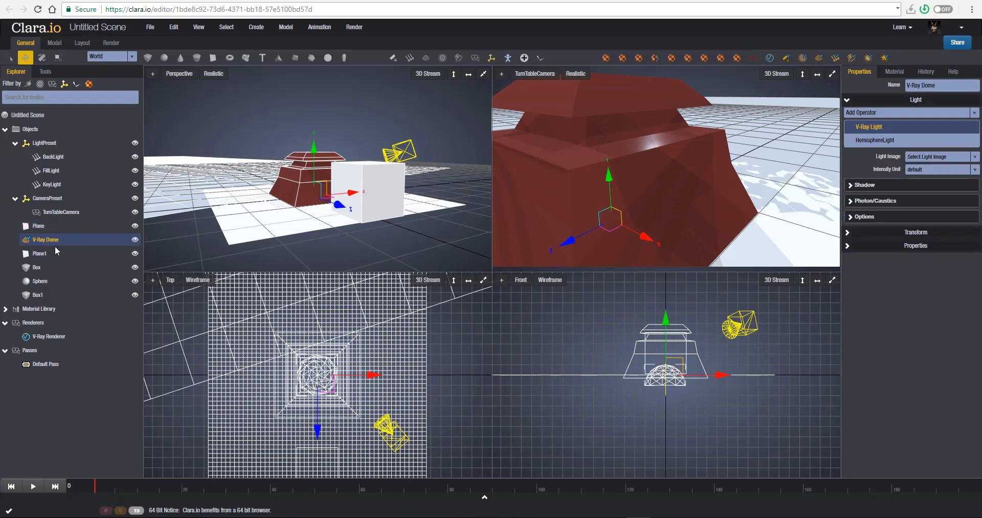
# Pull the TurnTableCamera back from the red model and show that view's display mode options
pyautogui.scroll(-5, 595, 171)
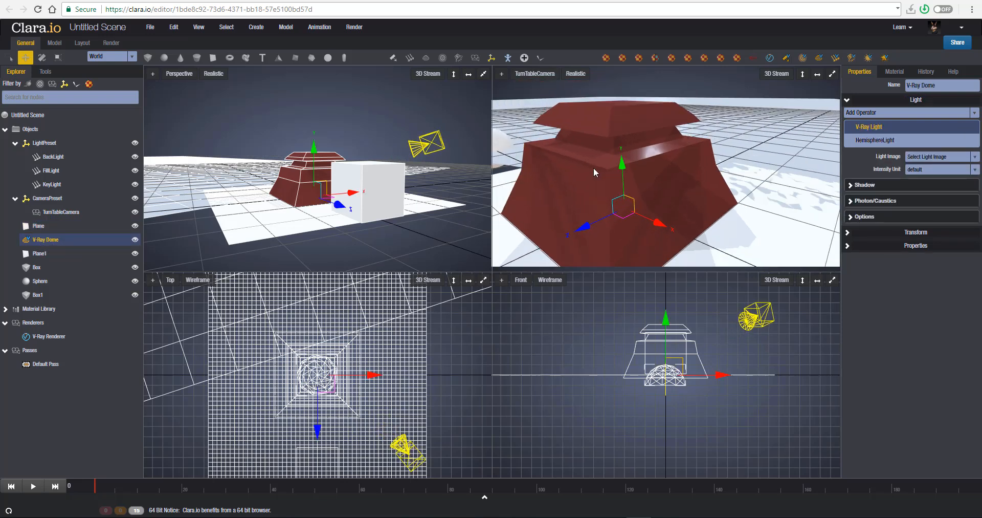
pyautogui.scroll(2, 594, 167)
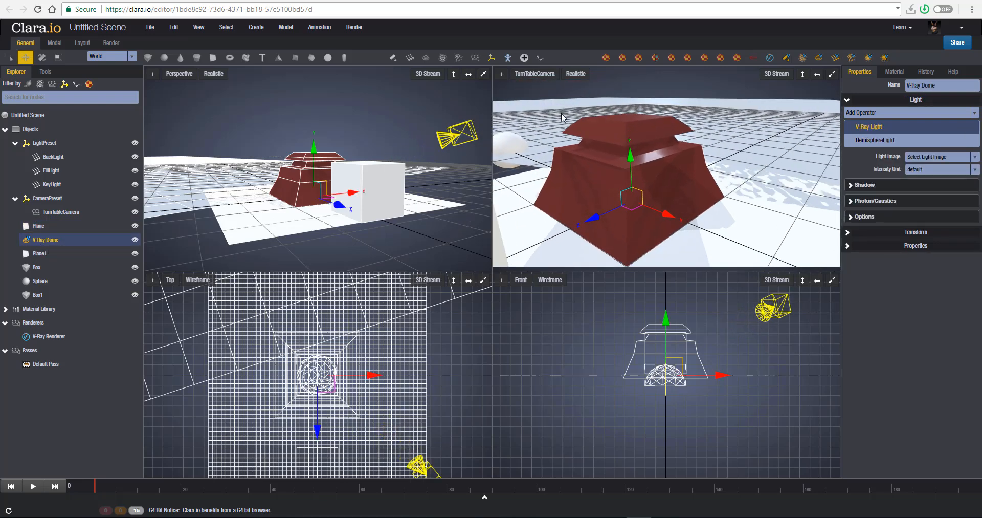
pyautogui.click(577, 75)
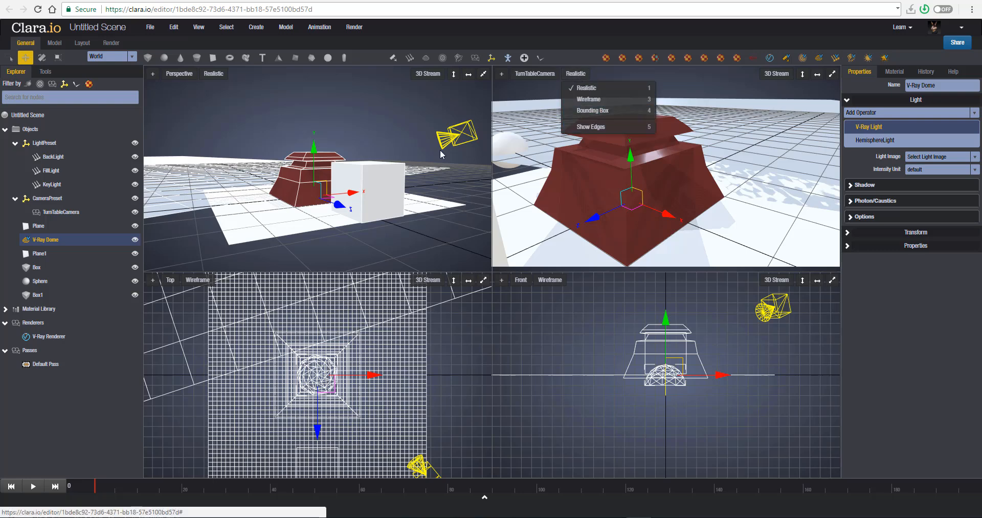
# Cycle the Perspective view through the Wireframe and Bounding Box display modes and return it to Realistic
pyautogui.click(402, 116)
pyautogui.click(576, 74)
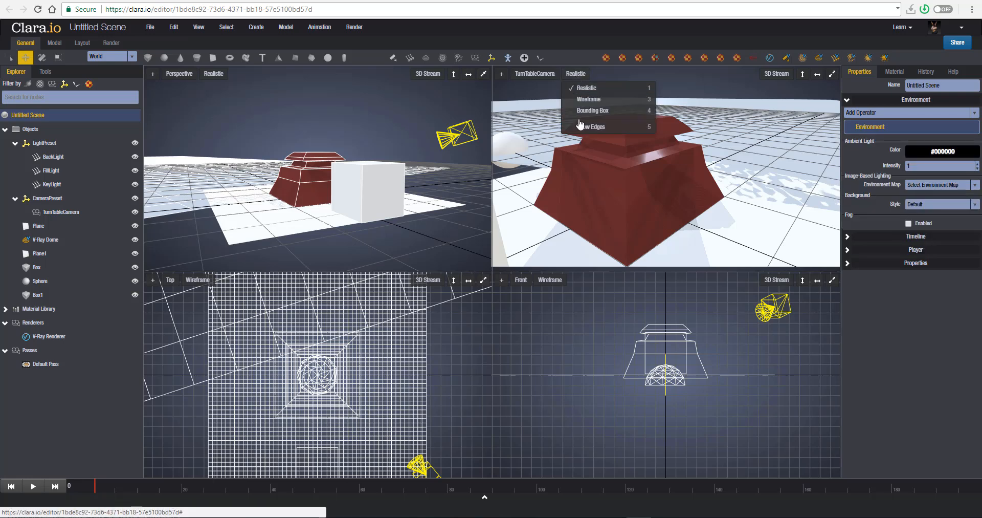
pyautogui.press('3')
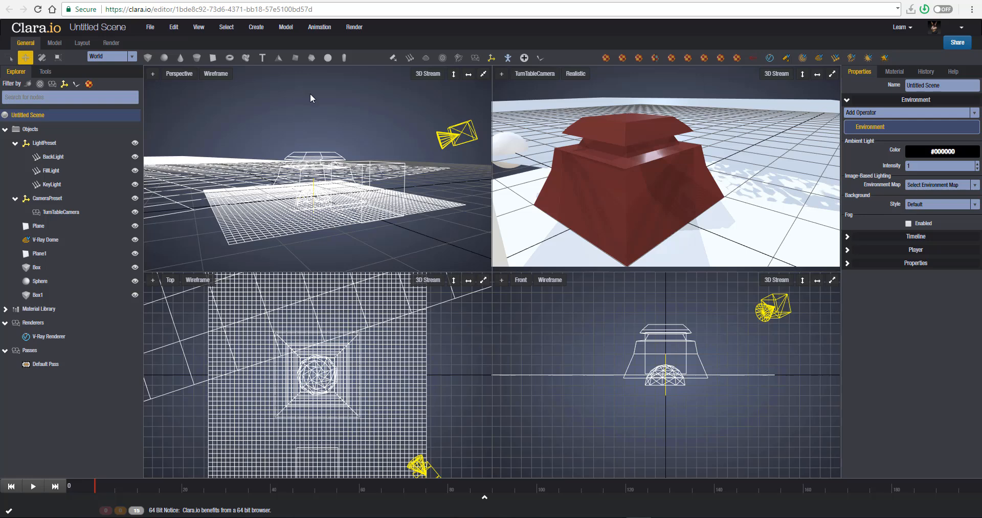
pyautogui.press('1')
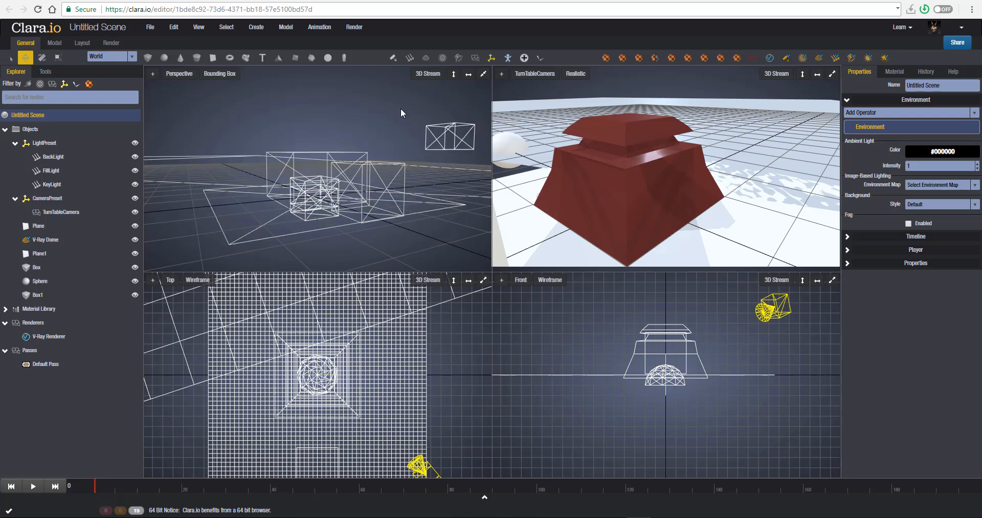
pyautogui.press('3')
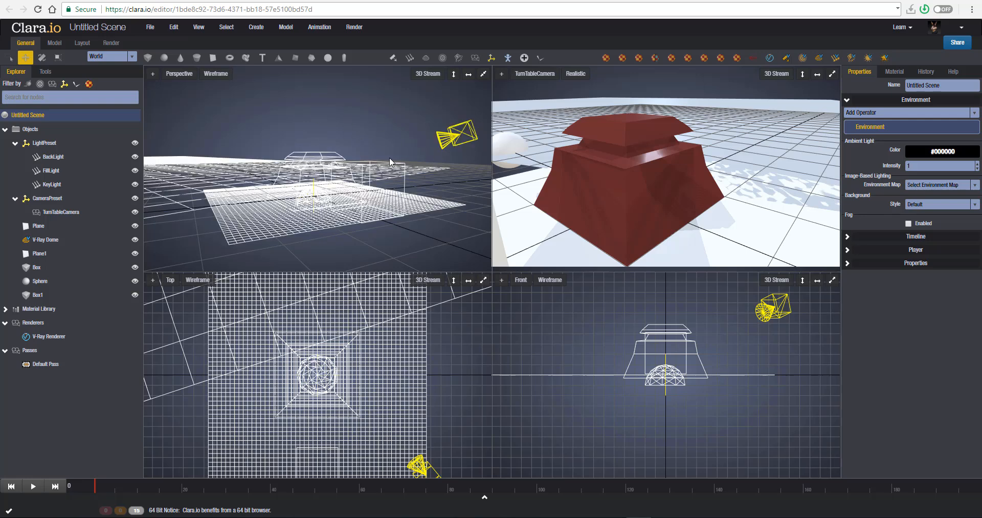
pyautogui.press('4')
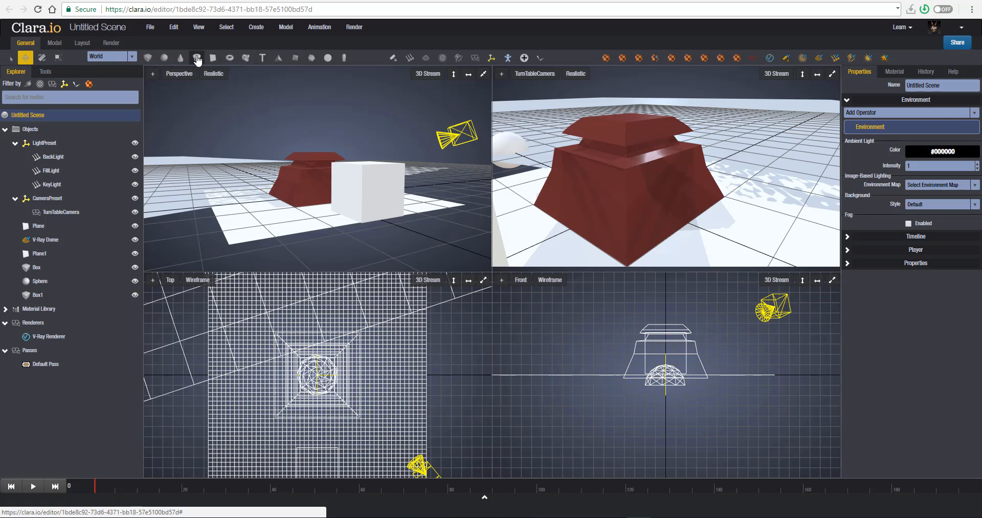
# Place a cylinder primitive on the ground plane in front of the red model and delete it
pyautogui.click(196, 58)
pyautogui.moveTo(338, 205); pyautogui.dragTo(284, 219)
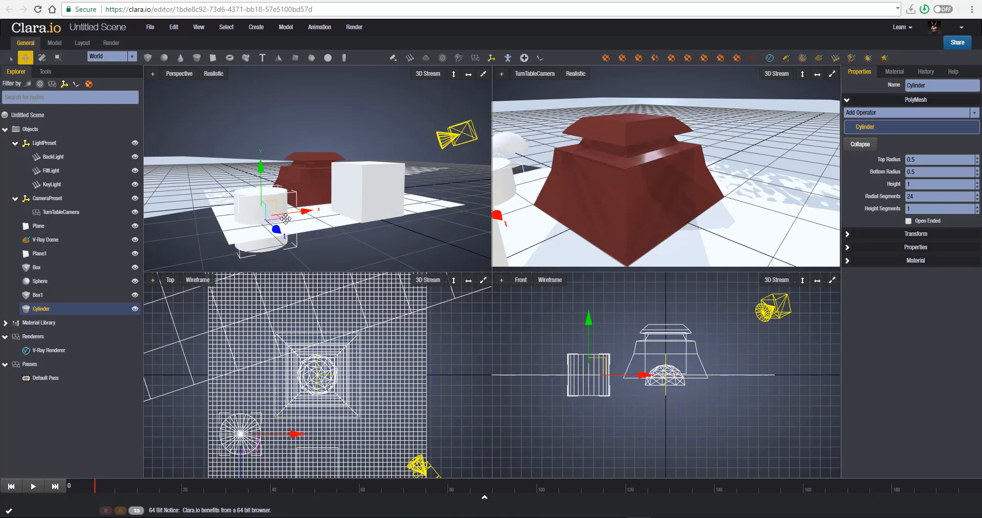
pyautogui.press('Delete')
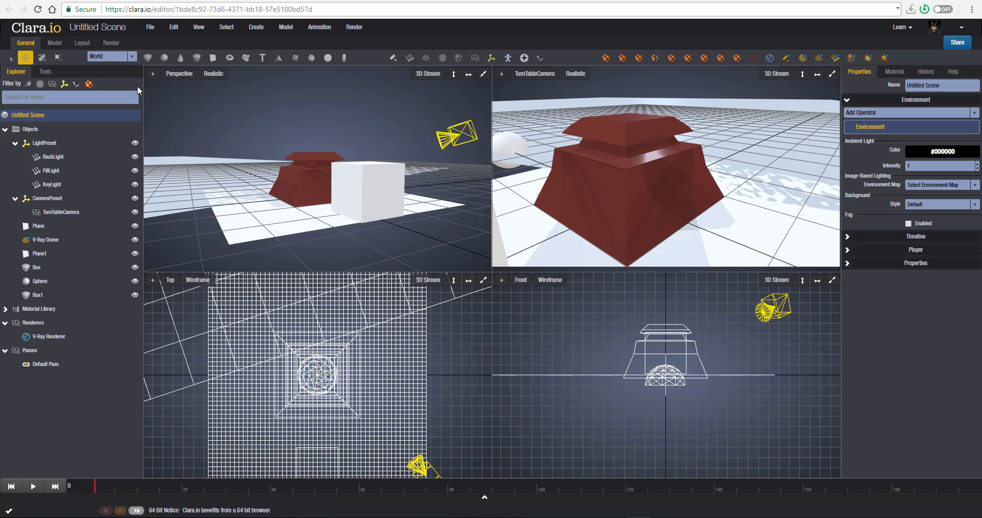
# Switch to the Model workspace and compare its scene explorer with its modeling tools
pyautogui.click(56, 44)
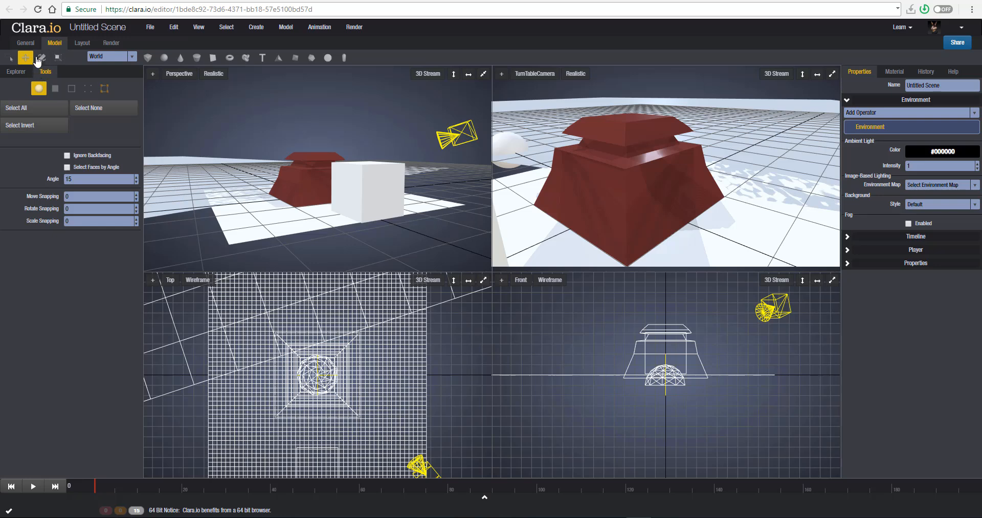
pyautogui.click(16, 73)
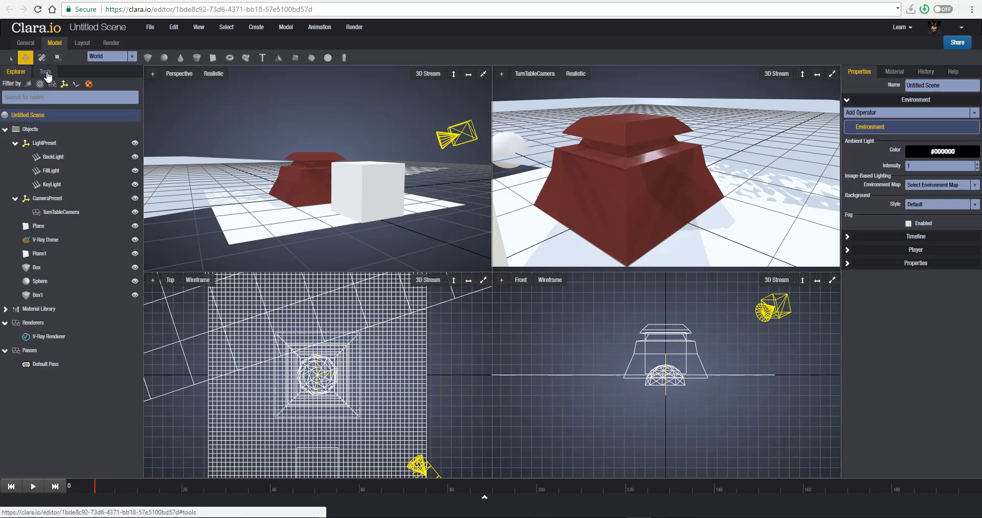
pyautogui.click(46, 74)
pyautogui.click(16, 71)
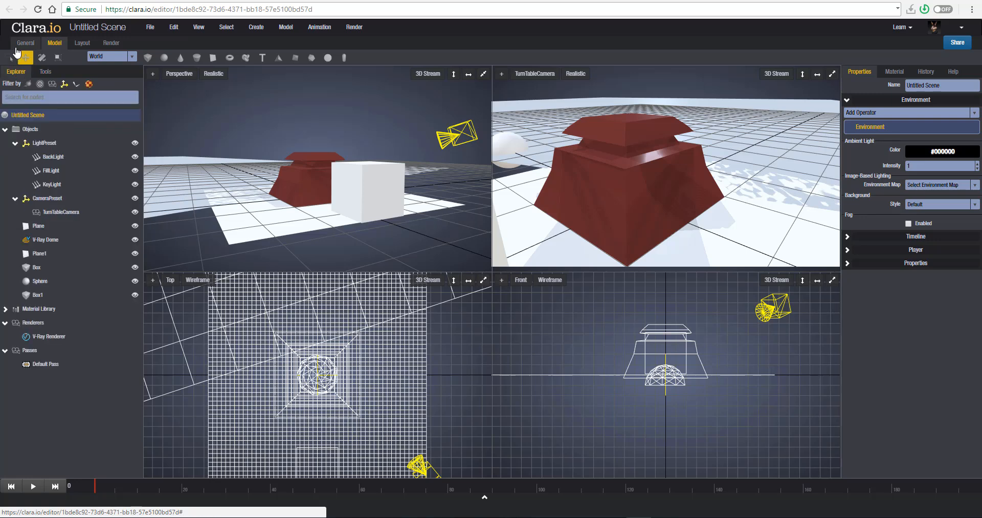
pyautogui.click(51, 45)
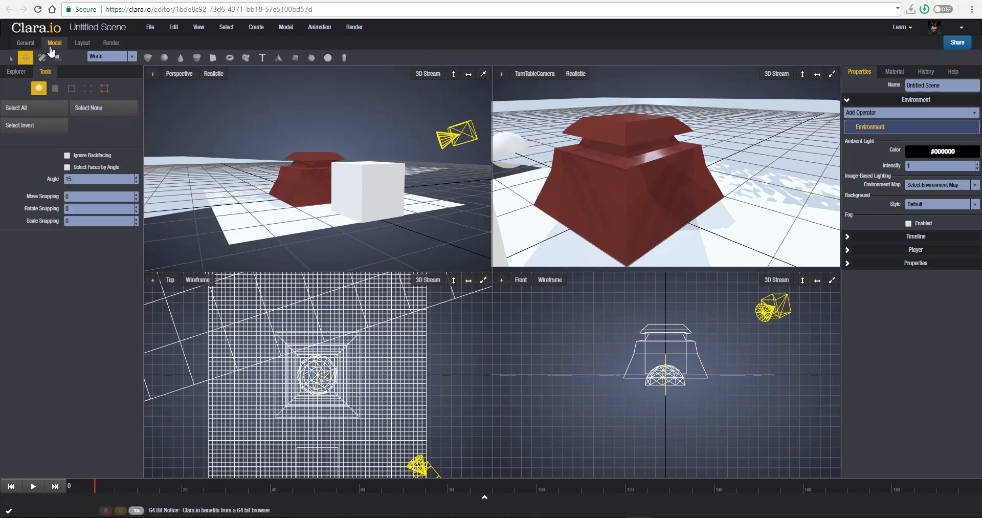
pyautogui.click(16, 72)
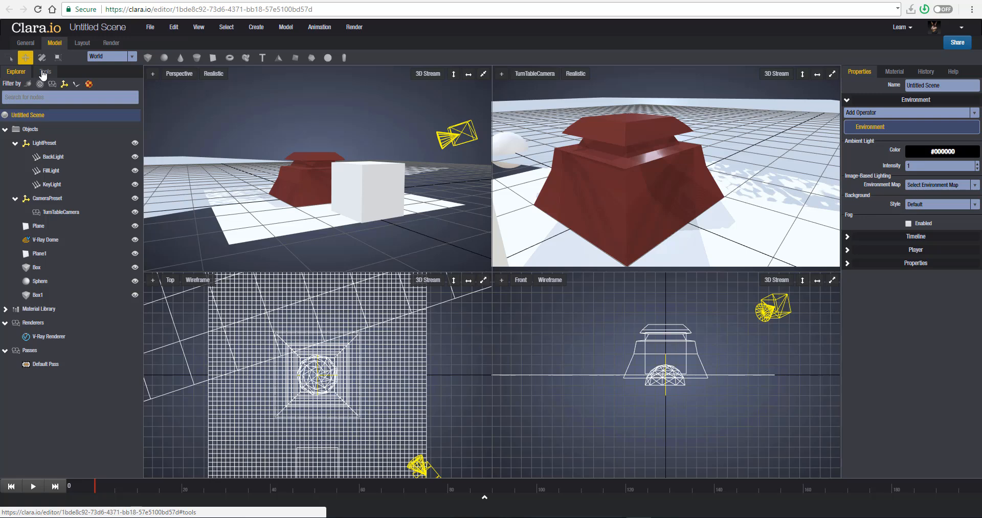
pyautogui.click(43, 76)
pyautogui.click(16, 74)
pyautogui.click(44, 78)
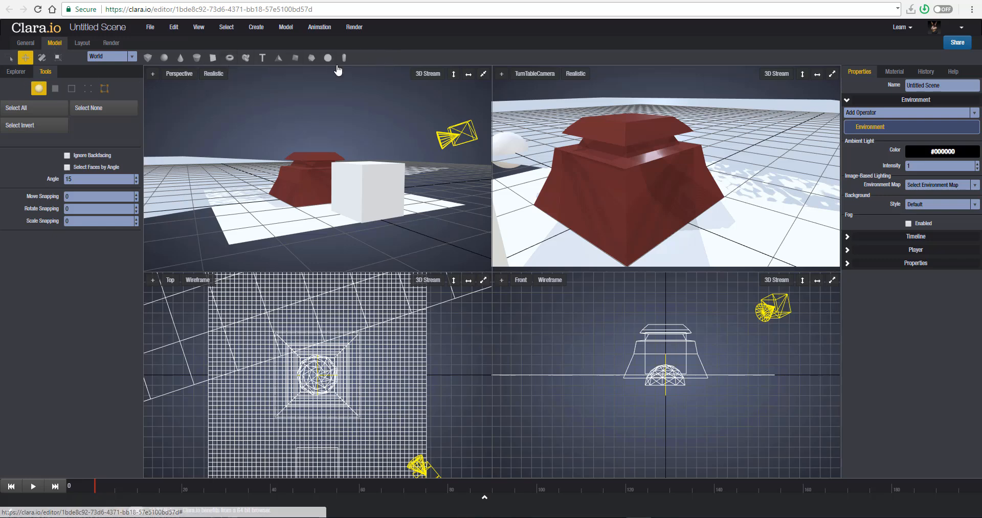
# Tour the General, Model, Layout and Render workspaces and return to General
pyautogui.click(26, 42)
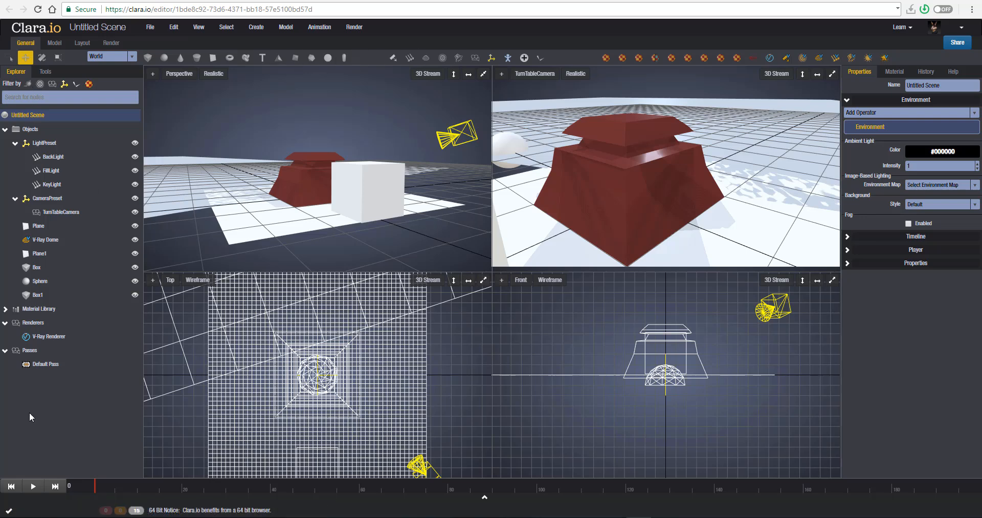
pyautogui.click(54, 43)
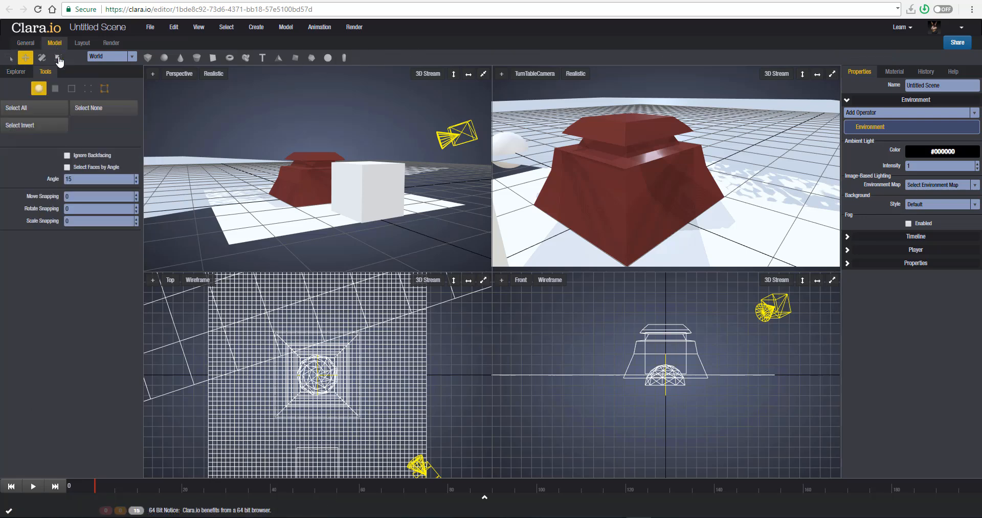
pyautogui.click(82, 43)
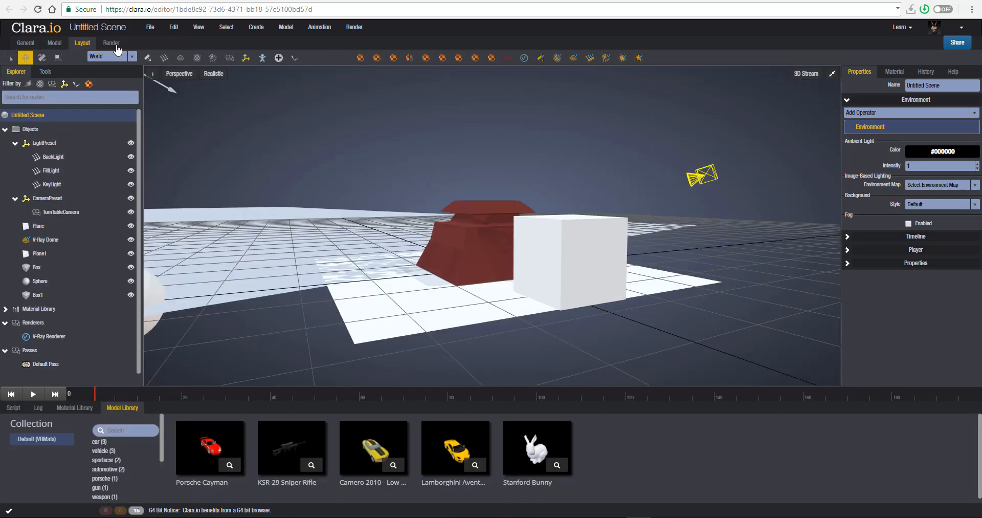
pyautogui.click(115, 44)
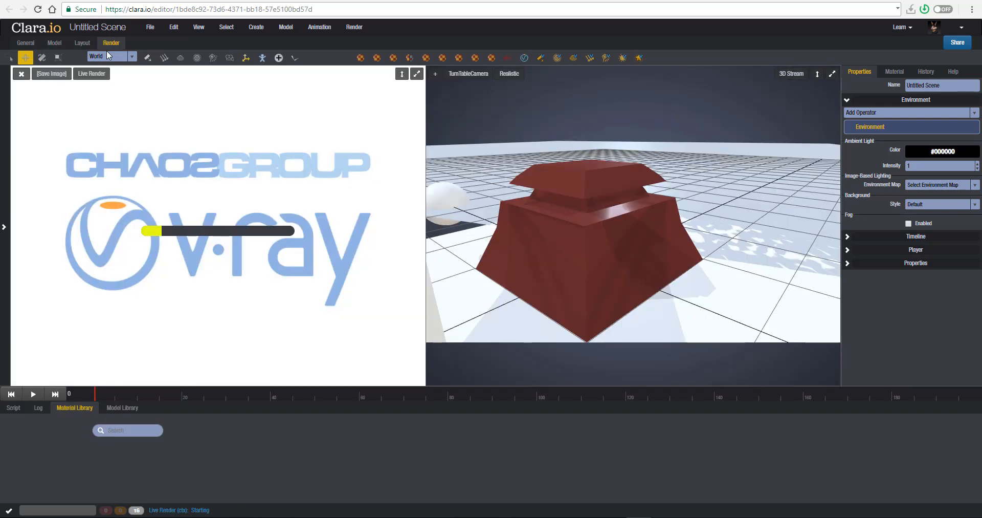
pyautogui.click(52, 45)
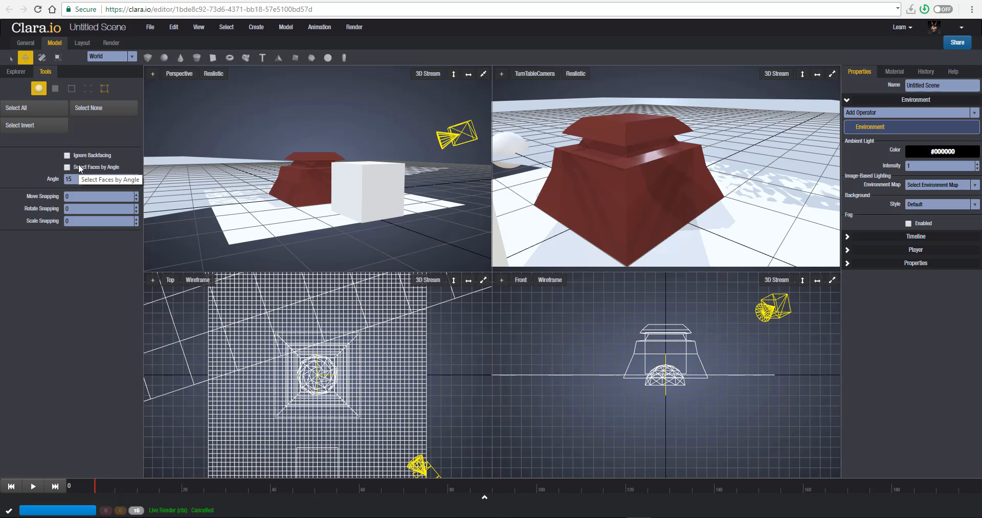
pyautogui.click(25, 43)
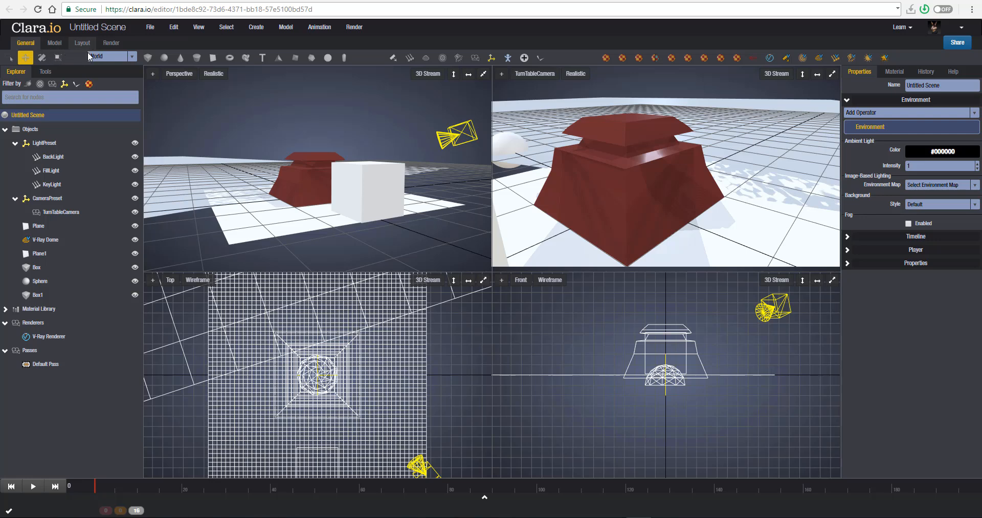
# Select the white box and review its mesh tools in the General and Model workspaces, ending in Model
pyautogui.click(115, 56)
pyautogui.click(116, 54)
pyautogui.click(366, 195)
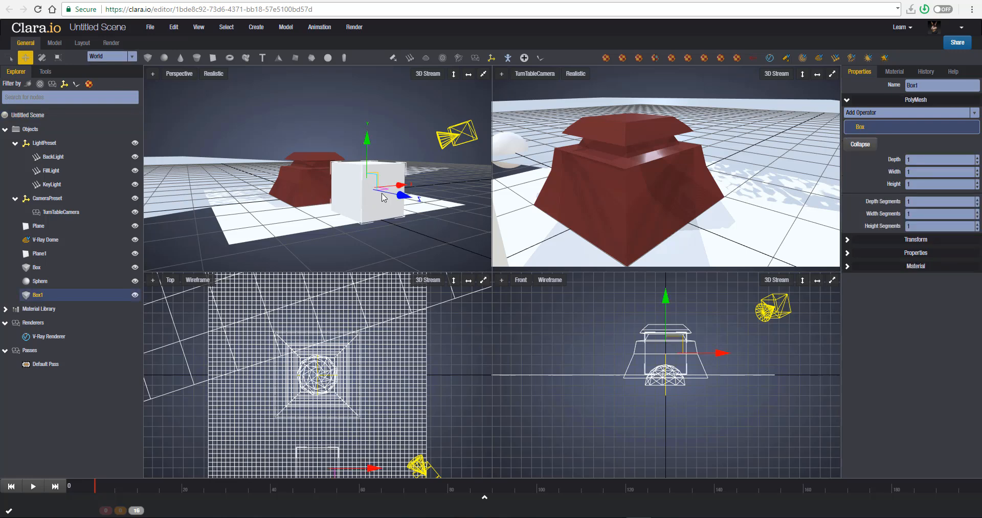
pyautogui.click(54, 42)
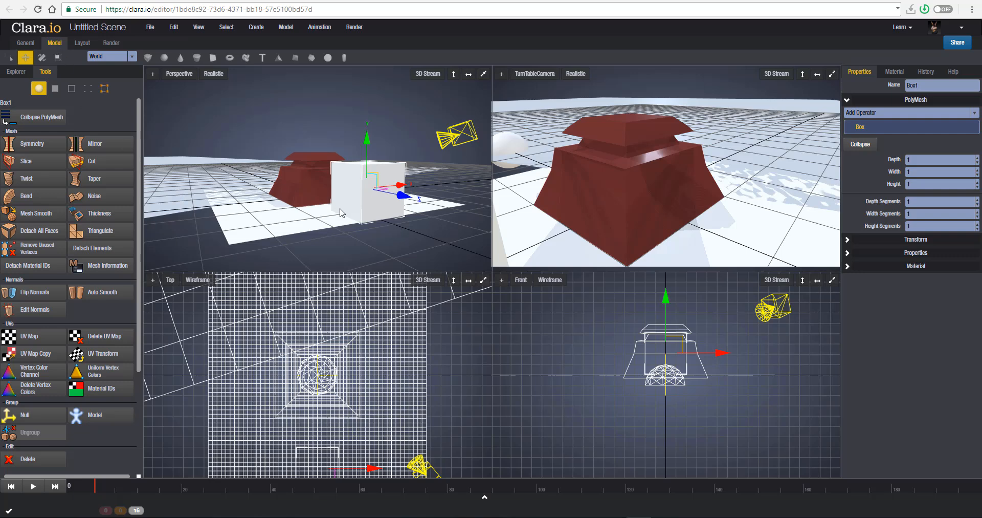
pyautogui.click(26, 43)
pyautogui.click(41, 72)
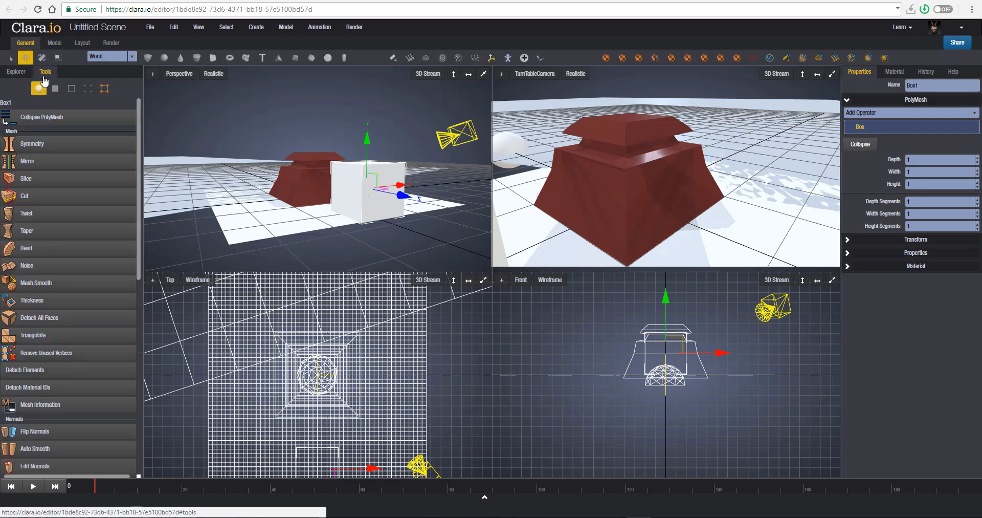
pyautogui.click(54, 43)
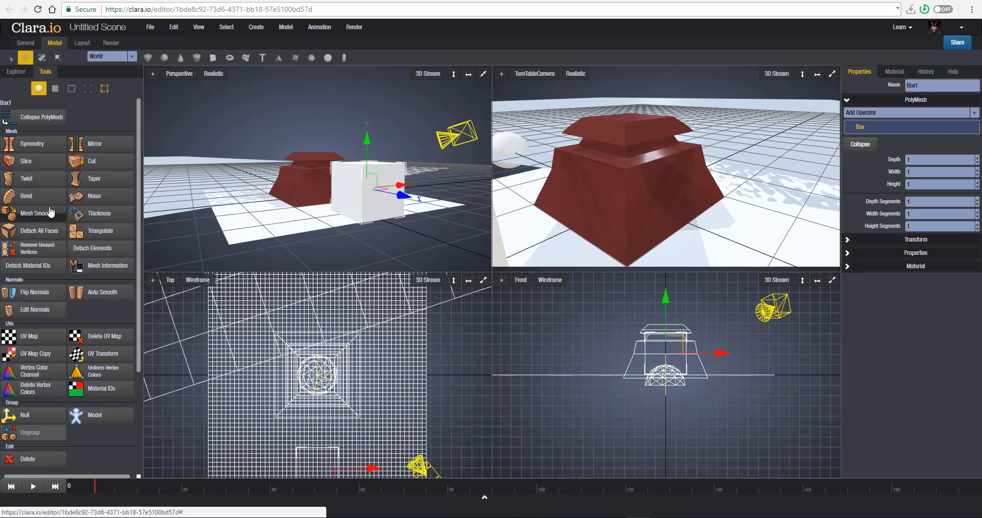
pyautogui.scroll(-3, 50, 208)
pyautogui.scroll(3, 30, 286)
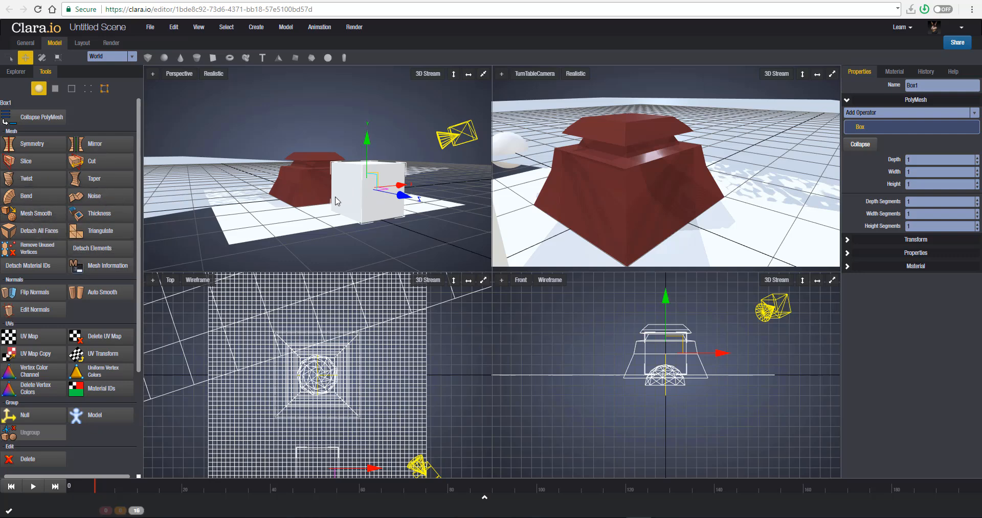
# Zoom and orbit the Perspective view around the white box for a close look at it
pyautogui.scroll(6, 375, 204)
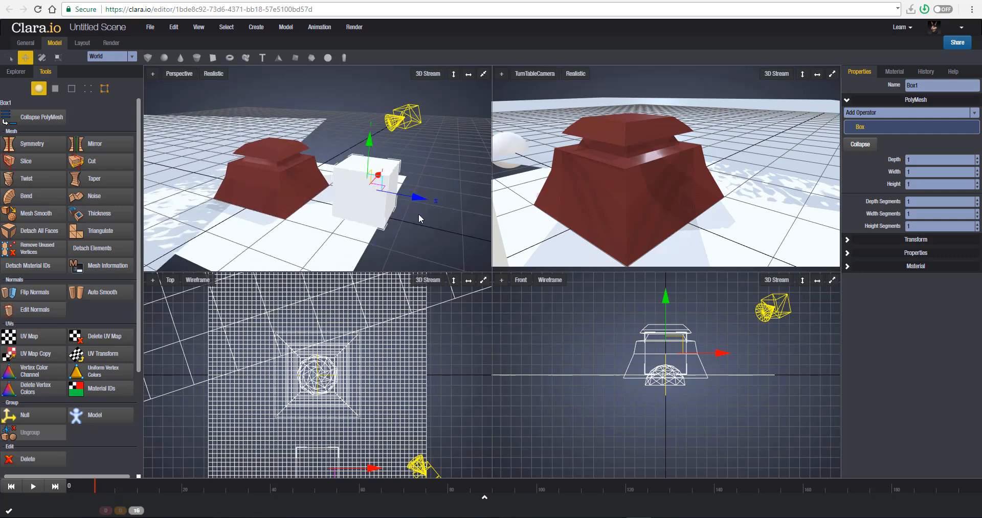
pyautogui.scroll(-5, 388, 187)
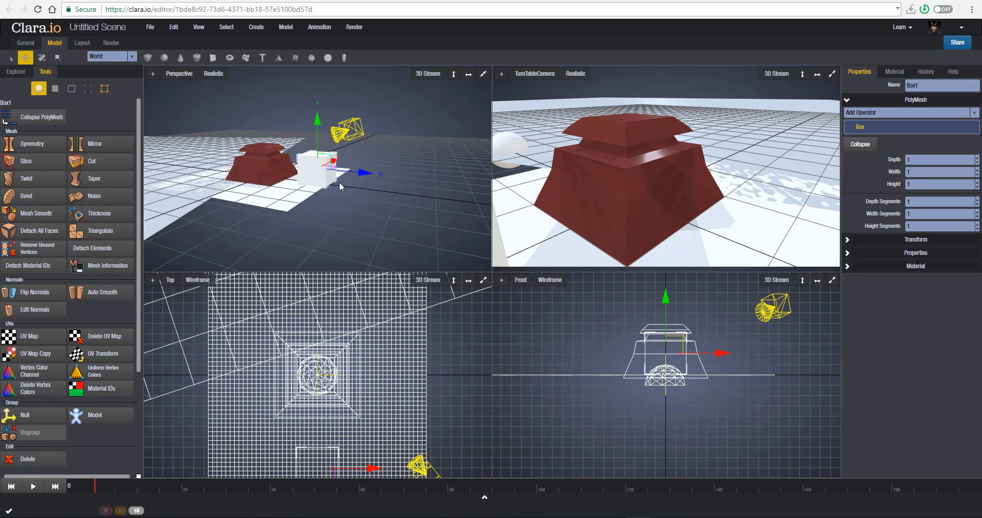
pyautogui.scroll(4, 340, 184)
pyautogui.moveTo(379, 199)
pyautogui.mouseDown(button='middle')
pyautogui.moveTo(277, 172)
pyautogui.moveTo(379, 200)
pyautogui.mouseUp(button='middle')
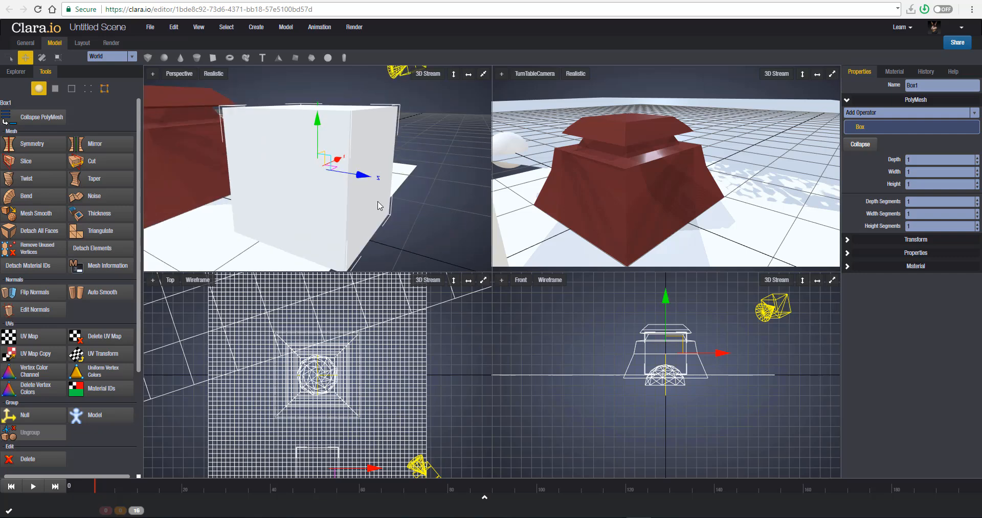
pyautogui.scroll(-5, 265, 172)
pyautogui.scroll(-3, 263, 167)
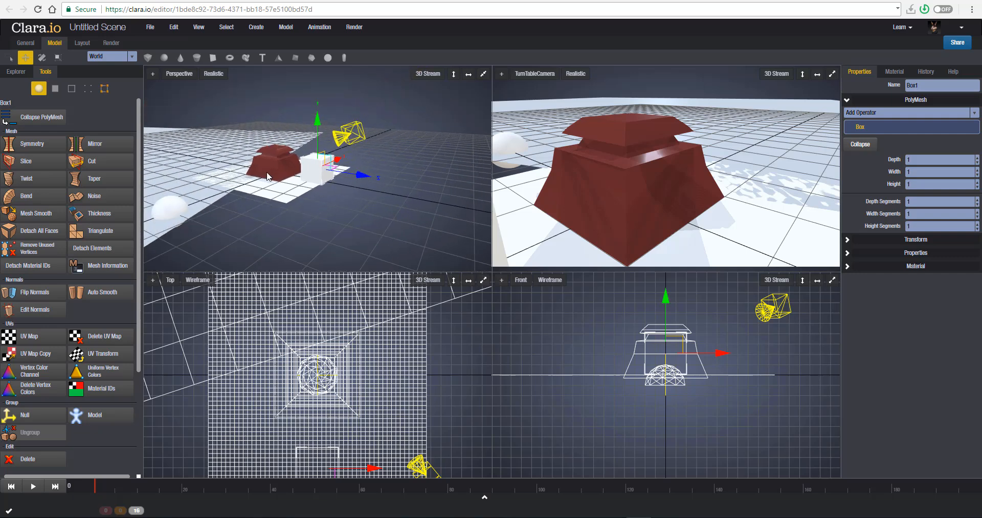
pyautogui.scroll(5, 299, 176)
pyautogui.scroll(2, 299, 176)
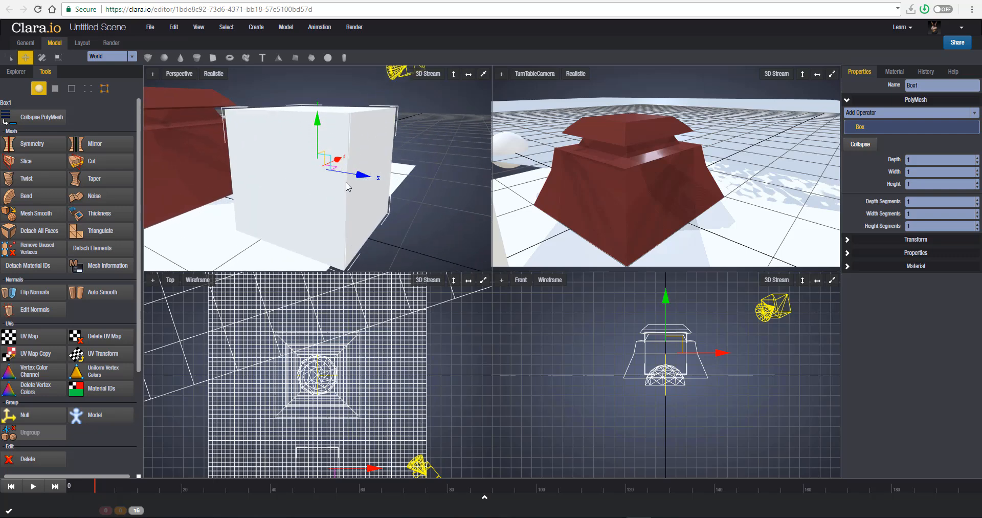
pyautogui.scroll(3, 344, 182)
pyautogui.scroll(-5, 333, 180)
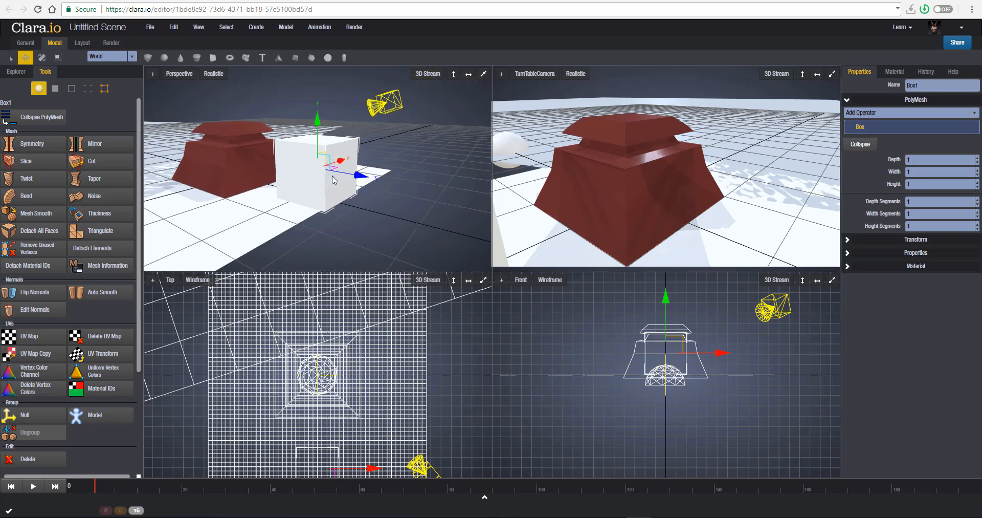
pyautogui.scroll(5, 333, 180)
pyautogui.moveTo(333, 180)
pyautogui.mouseDown(button='middle')
pyautogui.moveTo(242, 182)
pyautogui.moveTo(342, 171)
pyautogui.mouseUp(button='middle')
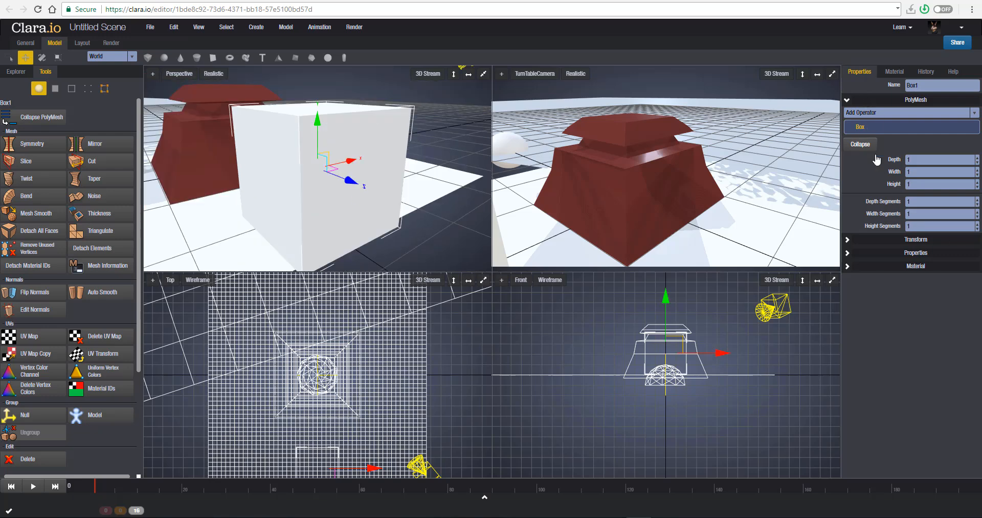
# Set the white box's depth, width and height segments to 10 each
pyautogui.click(885, 201)
pyautogui.click(916, 201)
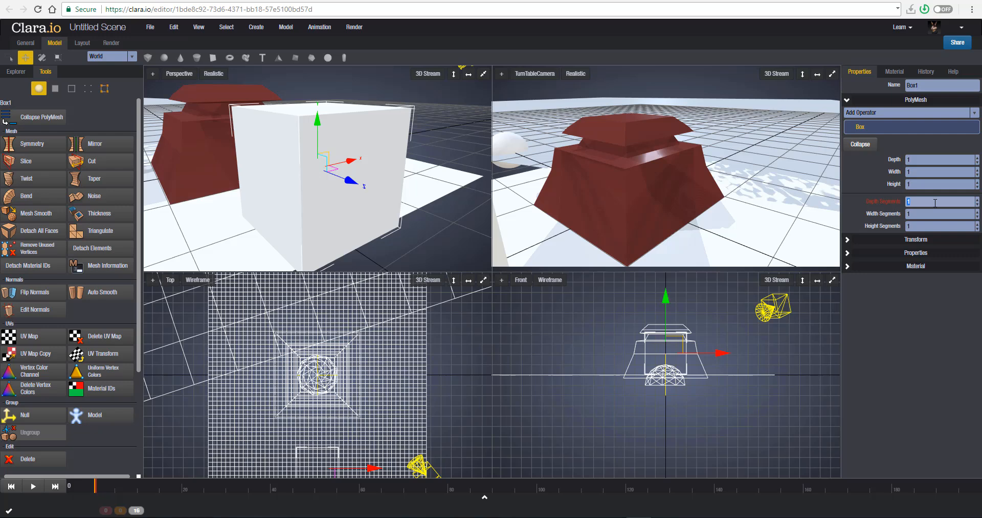
pyautogui.write('10')
pyautogui.press('Tab')
pyautogui.write('10')
pyautogui.press('Tab')
pyautogui.write('10')
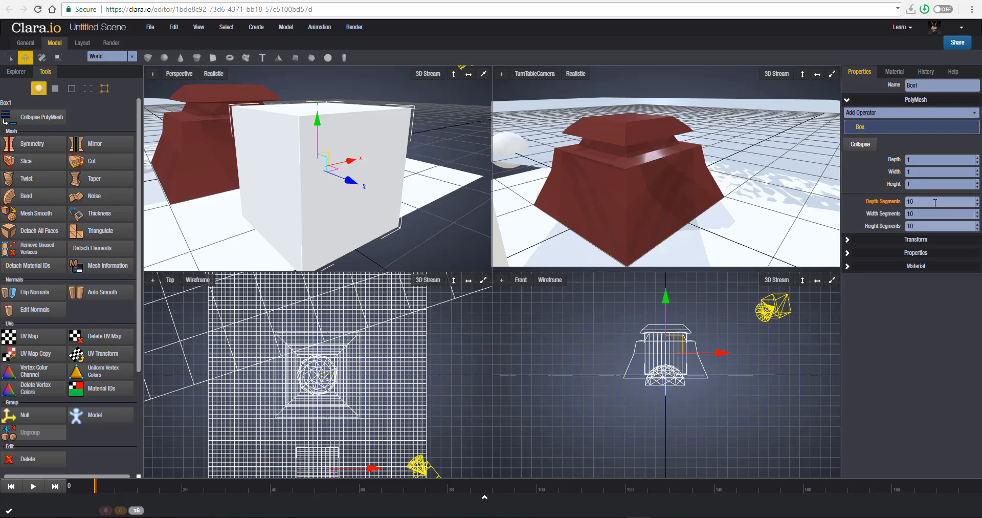
# Turn on Show Edges in the Perspective view to see the white box's segments, and clear the selection
pyautogui.moveTo(349, 204); pyautogui.dragTo(474, 305, button='middle')
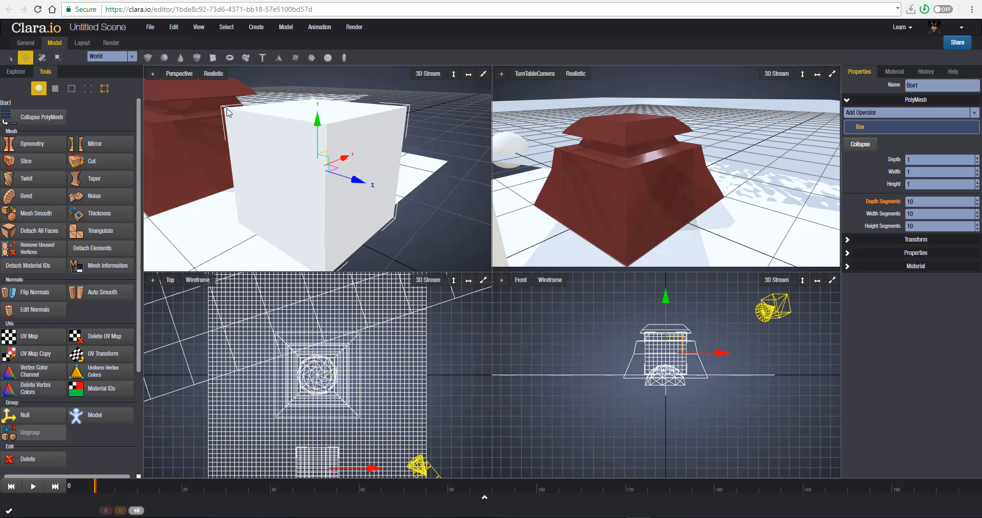
pyautogui.click(214, 73)
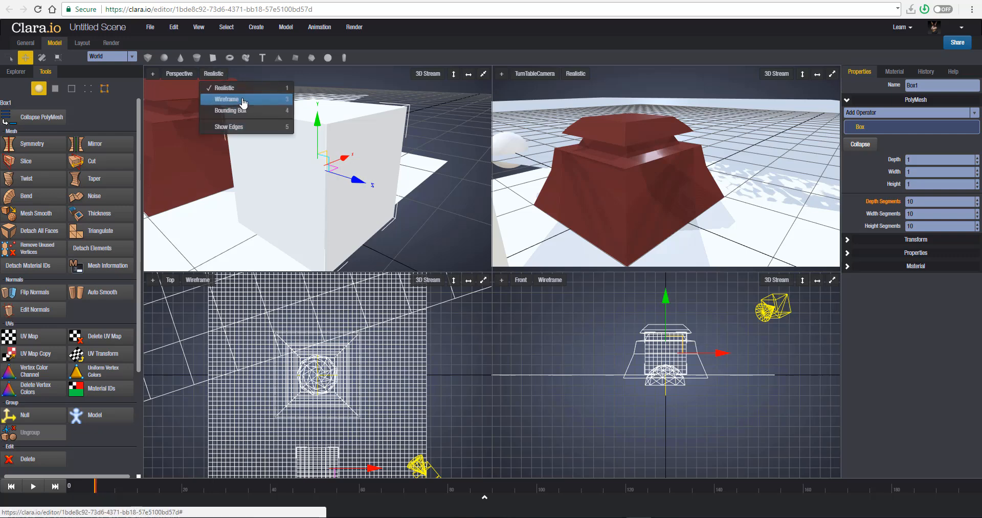
pyautogui.click(233, 126)
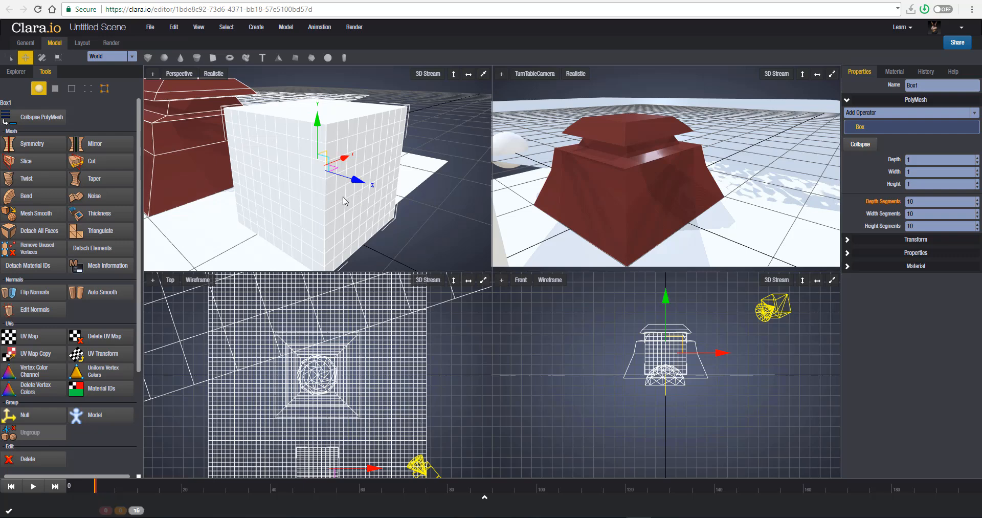
pyautogui.moveTo(344, 200); pyautogui.dragTo(361, 212, button='middle')
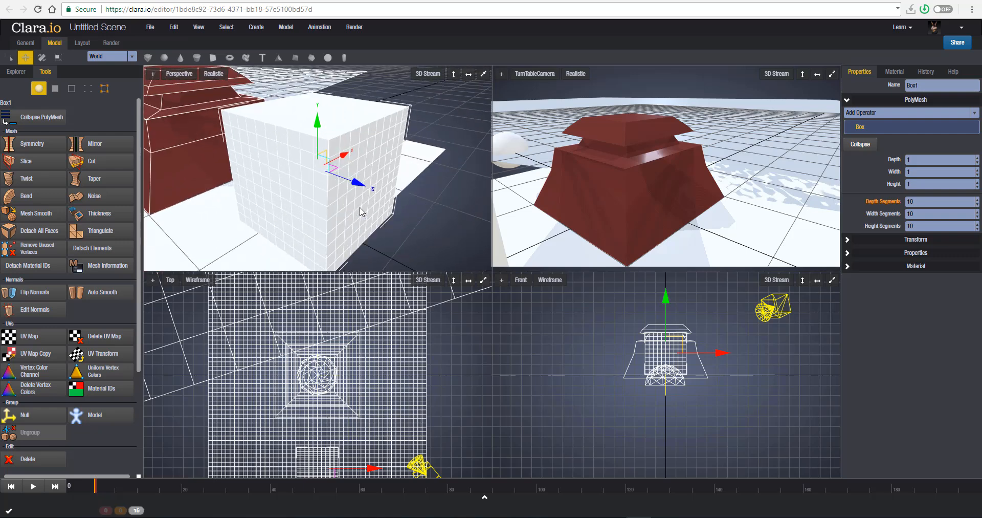
pyautogui.scroll(-5, 361, 211)
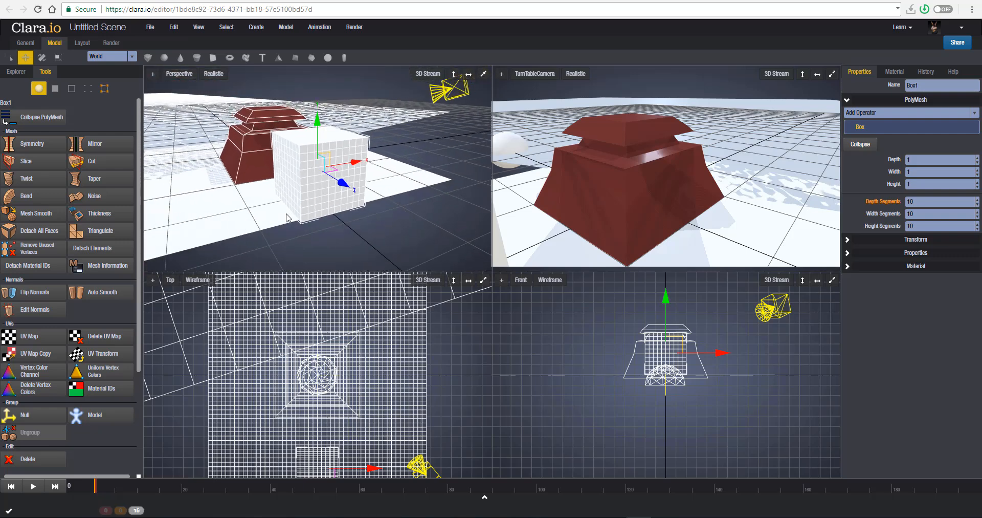
pyautogui.moveTo(287, 218); pyautogui.dragTo(415, 242, button='middle')
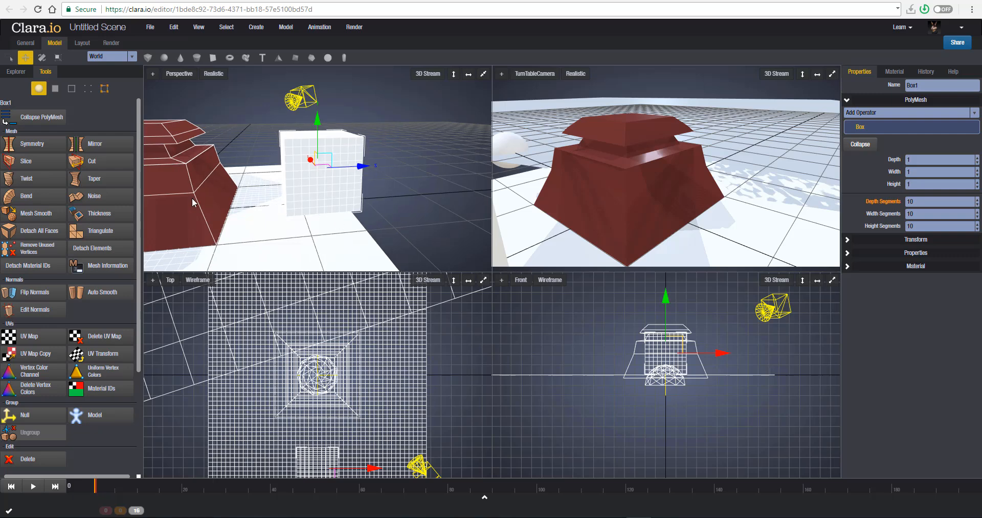
pyautogui.moveTo(333, 198); pyautogui.dragTo(429, 202, button='middle')
pyautogui.click(430, 202)
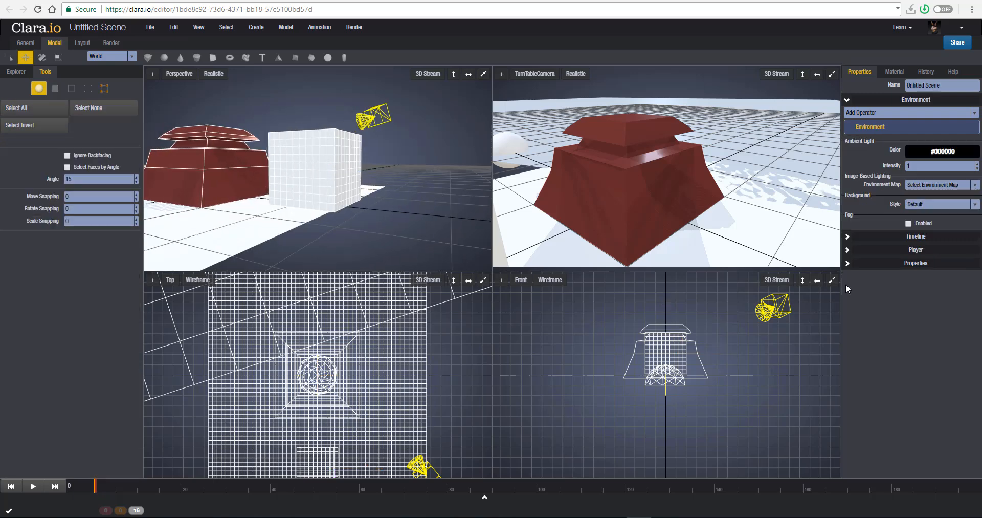
# Try the Noise operator on the red tapered mesh
pyautogui.click(223, 163)
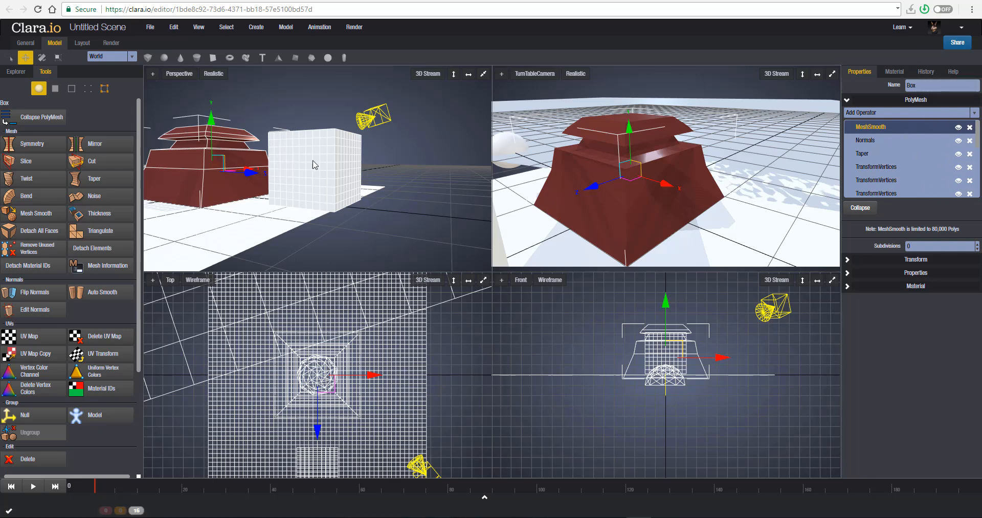
pyautogui.moveTo(336, 195); pyautogui.dragTo(310, 182, button='middle')
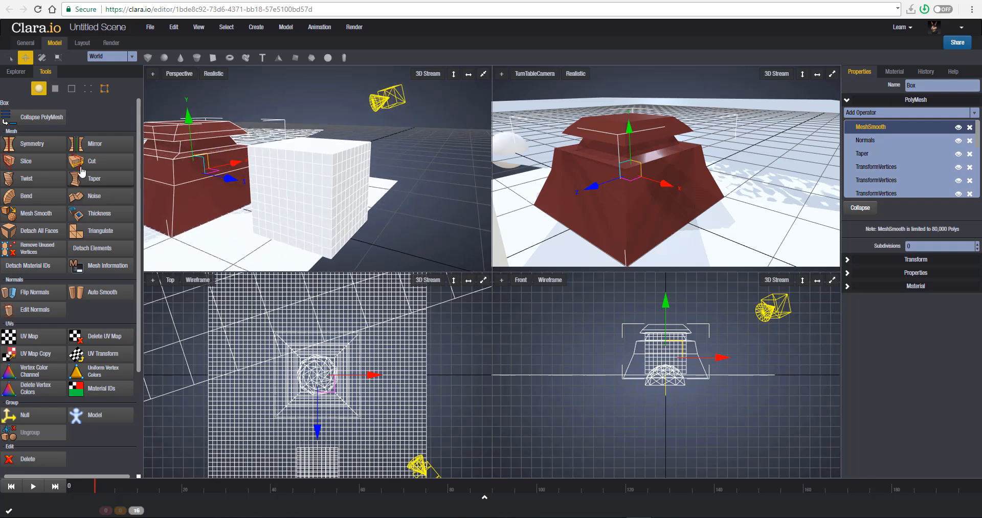
pyautogui.click(94, 196)
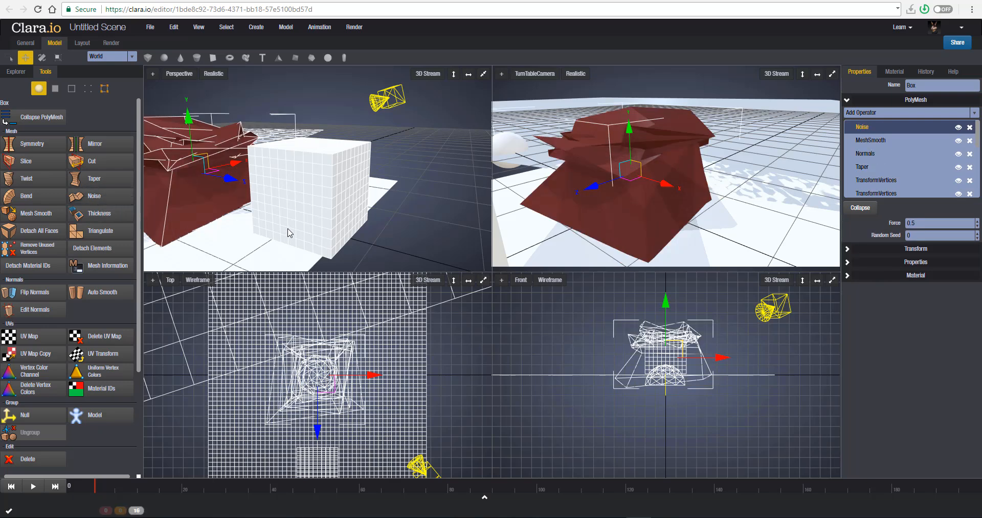
pyautogui.hotkey('ctrl', 'z')
# Apply the Noise operator to the segmented white box
pyautogui.click(341, 177)
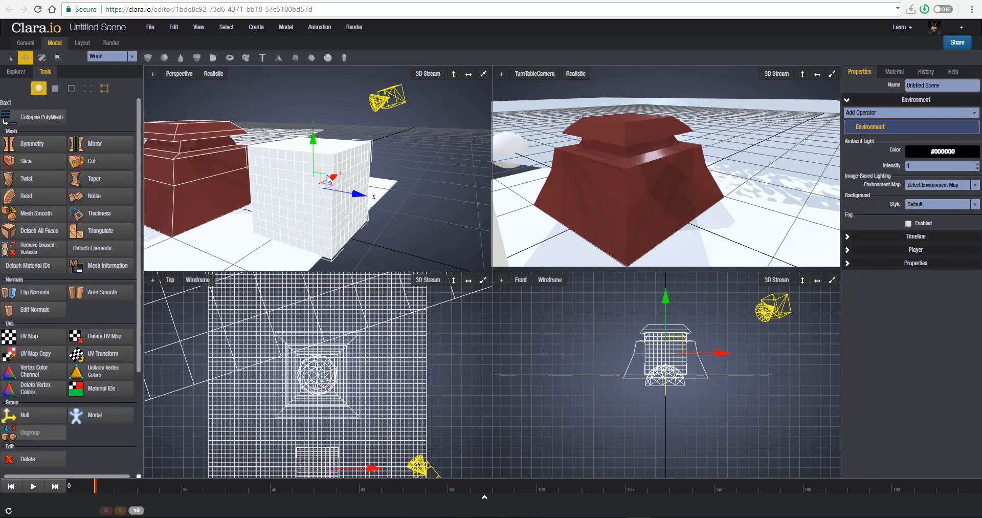
pyautogui.moveTo(342, 223); pyautogui.dragTo(375, 219, button='right')
pyautogui.click(103, 199)
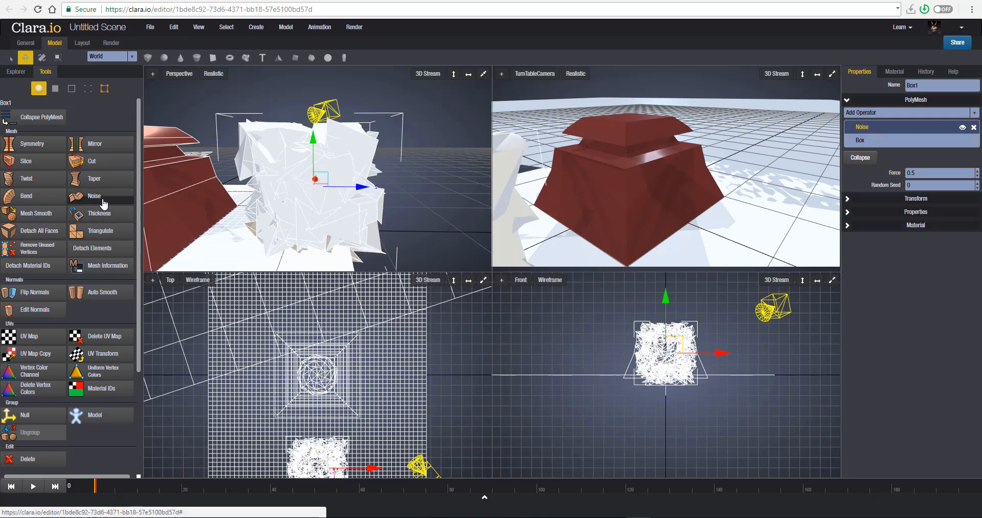
pyautogui.moveTo(340, 153); pyautogui.dragTo(314, 172, button='middle')
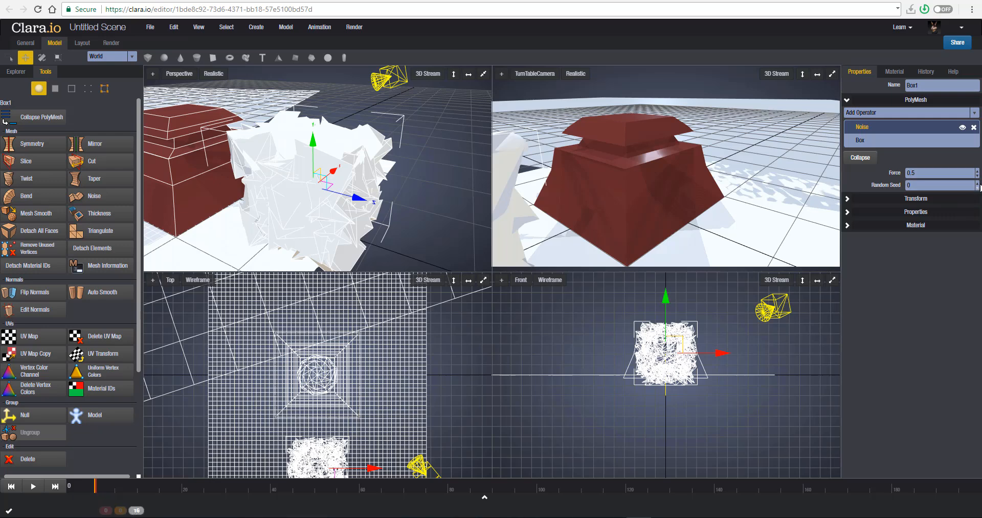
# Switch between the Noise and Box operators in the white box's PolyMesh stack to compare their parameters
pyautogui.click(882, 140)
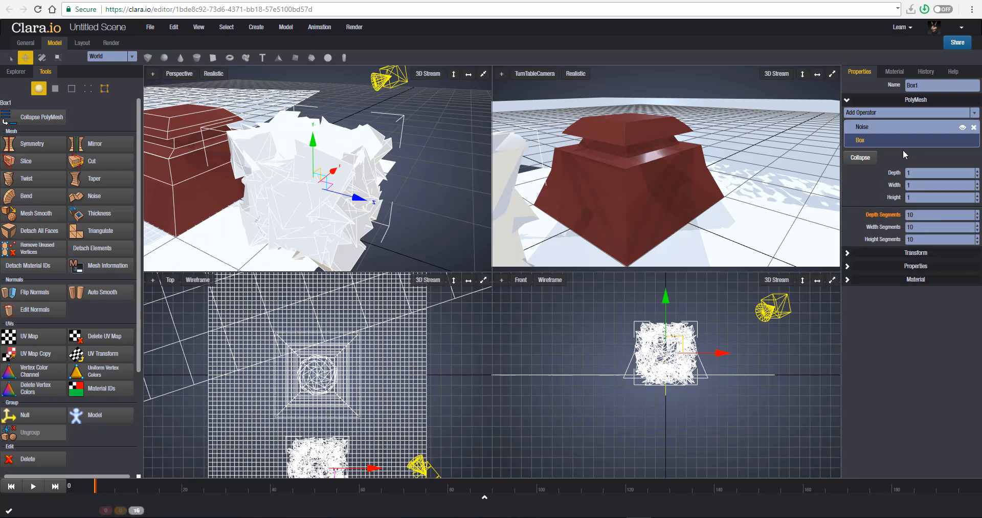
pyautogui.click(885, 130)
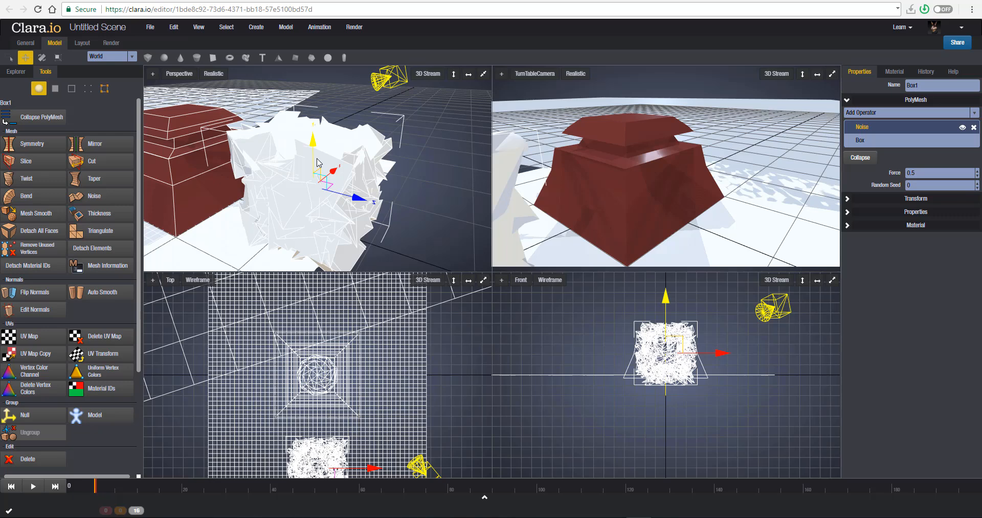
pyautogui.click(870, 141)
pyautogui.click(869, 128)
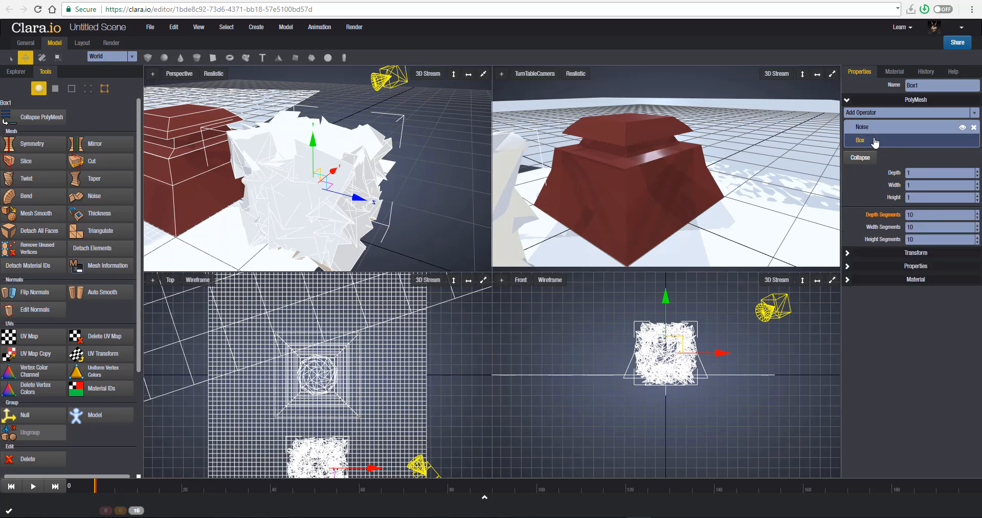
pyautogui.click(873, 140)
pyautogui.click(871, 130)
pyautogui.click(873, 142)
pyautogui.click(874, 129)
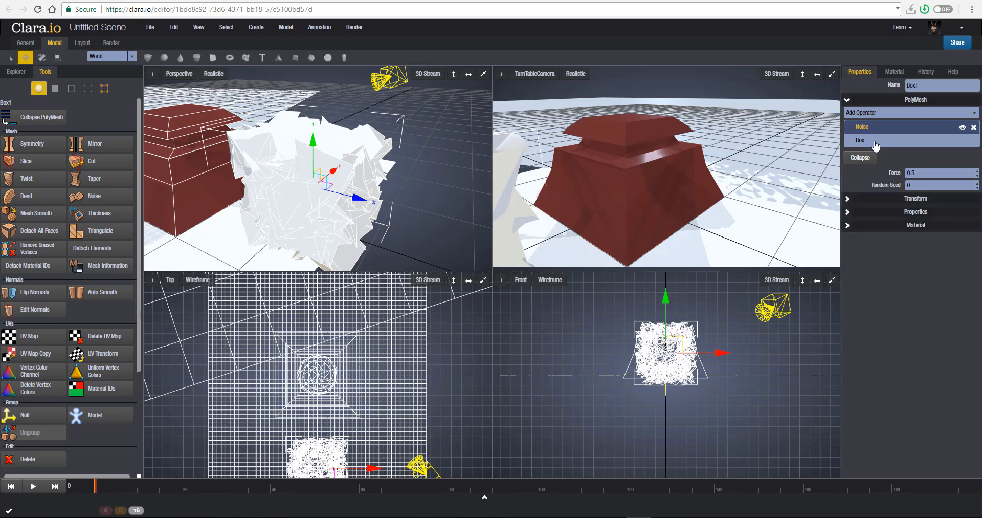
pyautogui.click(873, 141)
pyautogui.click(874, 130)
pyautogui.click(876, 140)
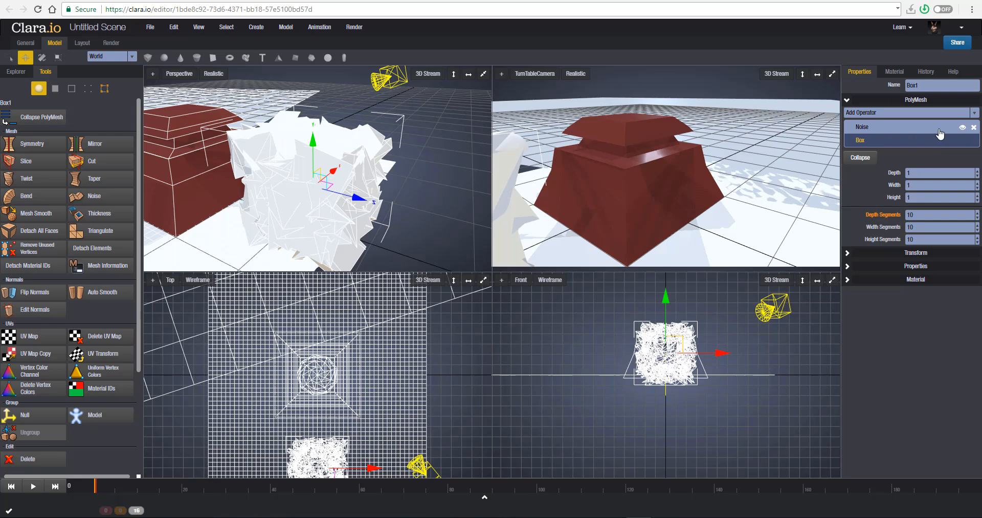
# Toggle the visibility of the white box's Noise operator off and on, leaving it disabled
pyautogui.click(962, 127)
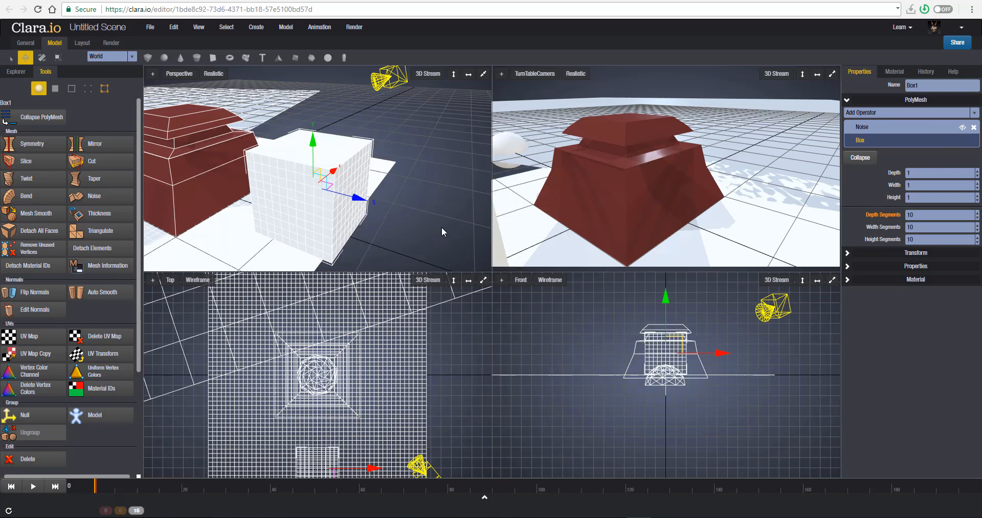
pyautogui.click(871, 128)
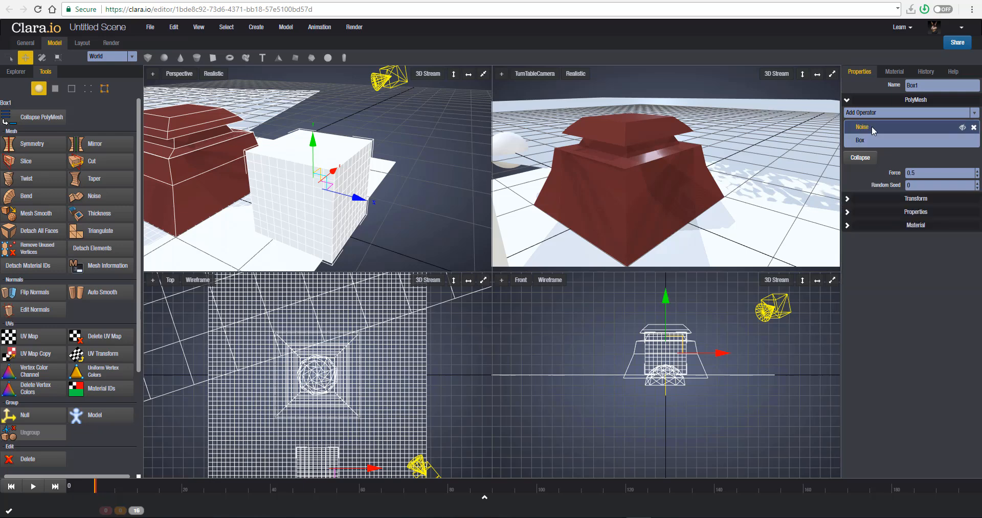
pyautogui.click(963, 128)
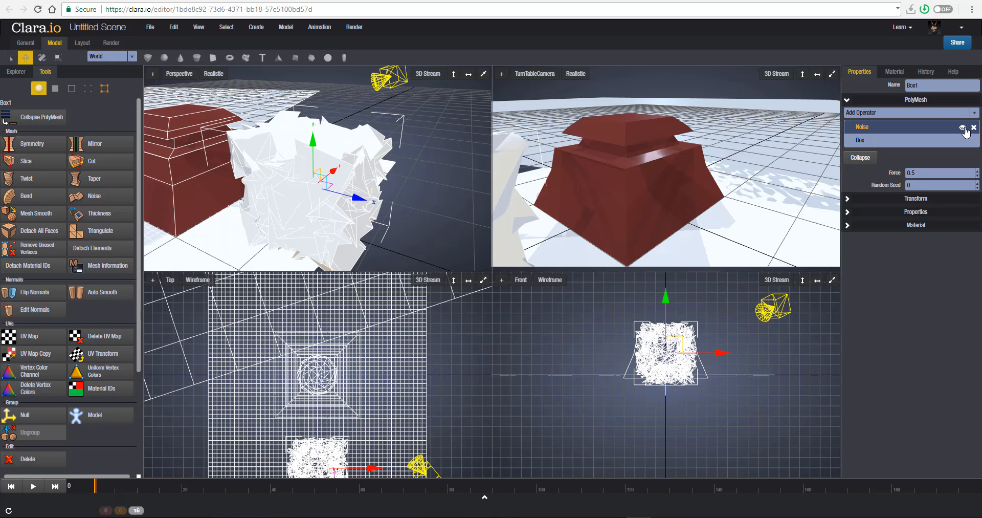
pyautogui.click(878, 141)
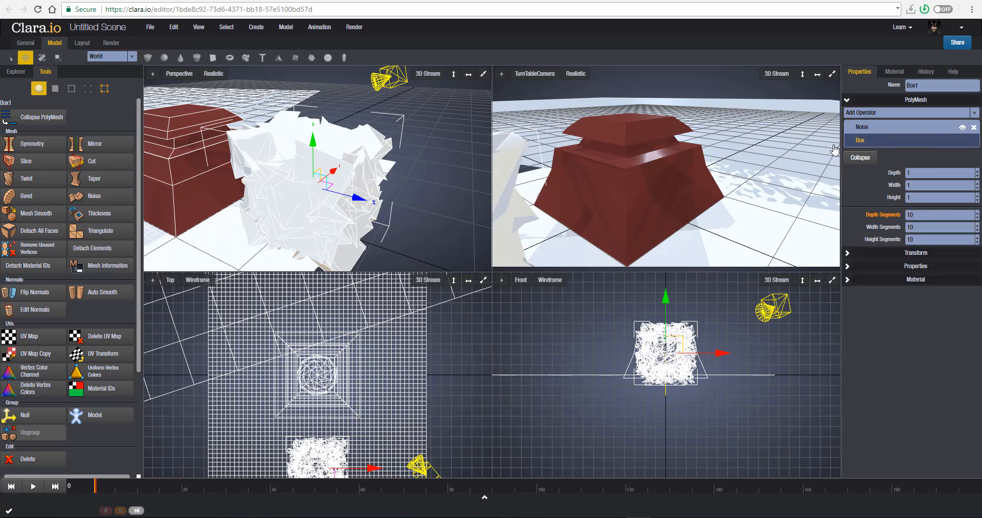
pyautogui.click(966, 129)
# Examine the white box's Transform properties, including the Pivot and Rotation Options sections
pyautogui.click(852, 254)
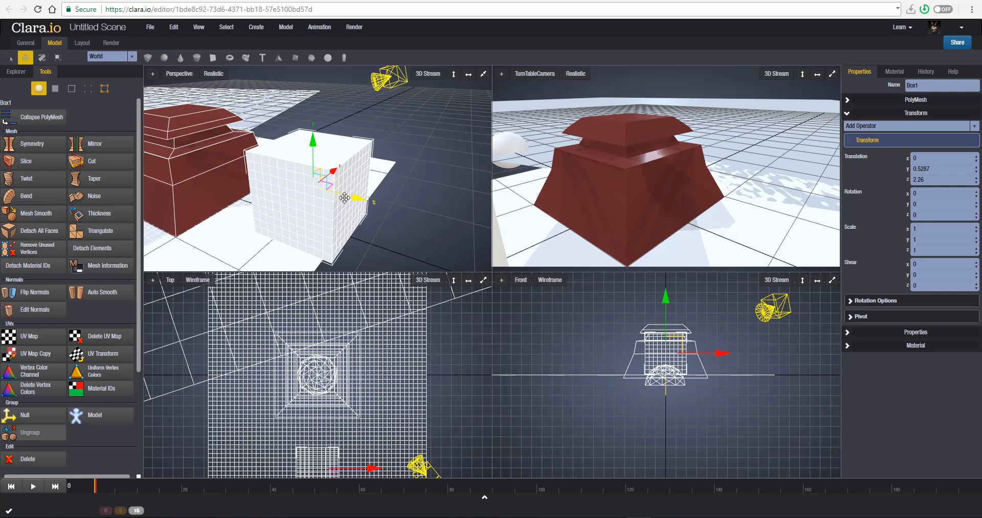
pyautogui.click(867, 317)
pyautogui.click(868, 317)
pyautogui.click(869, 301)
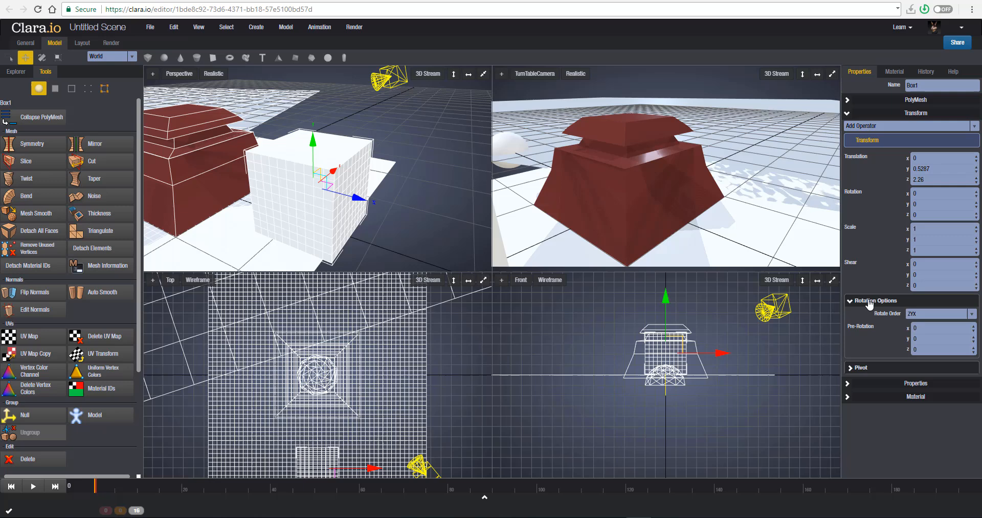
# Review the available Rotate Order choices for the white box, keep ZYX, and collapse Rotation Options
pyautogui.click(938, 313)
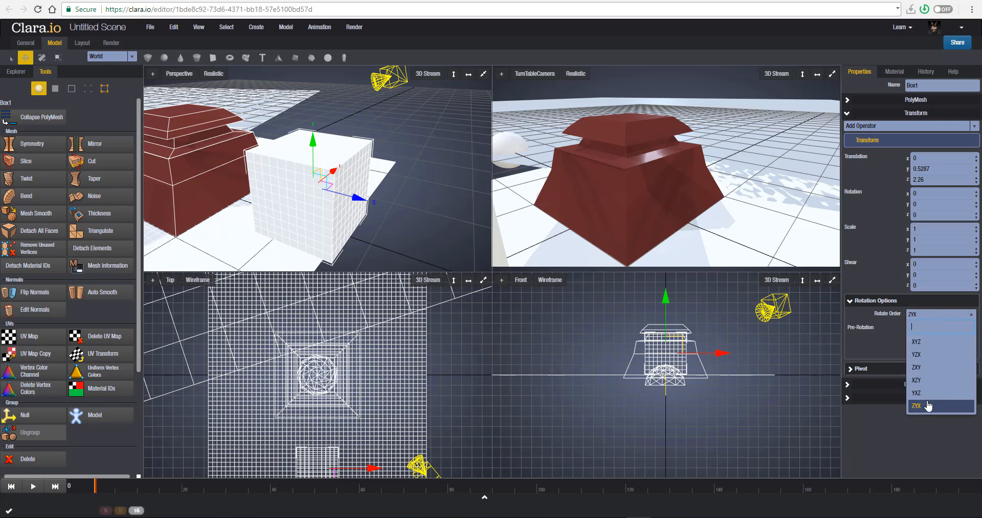
pyautogui.click(473, 39)
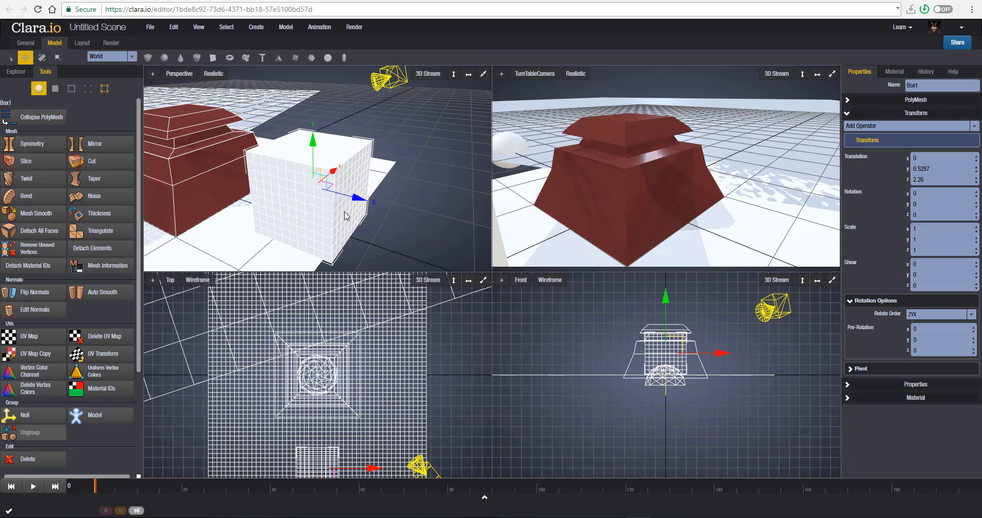
pyautogui.scroll(-3, 344, 217)
pyautogui.scroll(3, 343, 217)
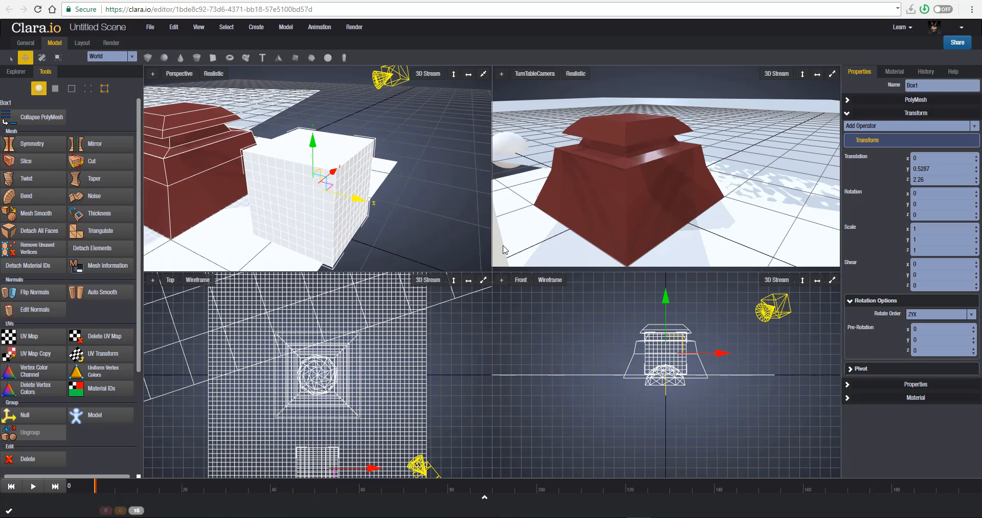
pyautogui.click(939, 316)
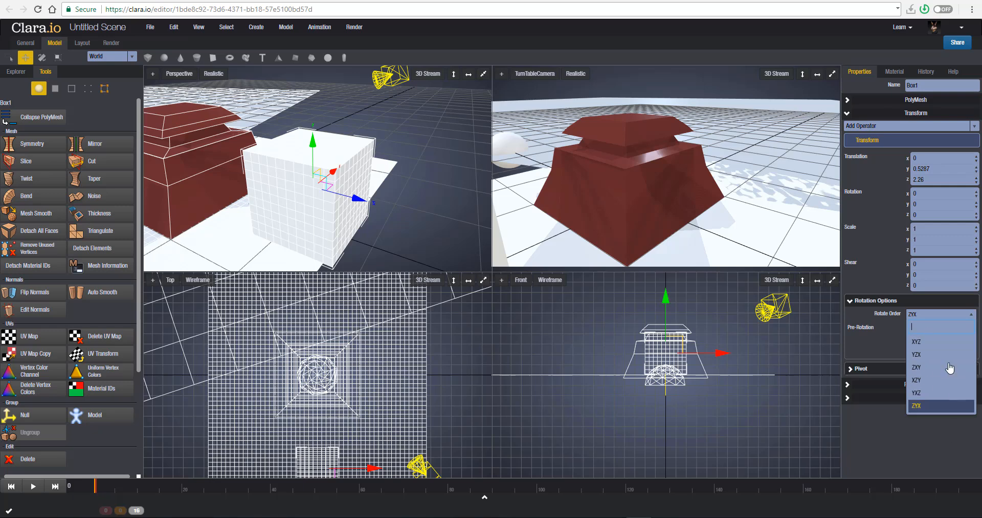
pyautogui.click(889, 436)
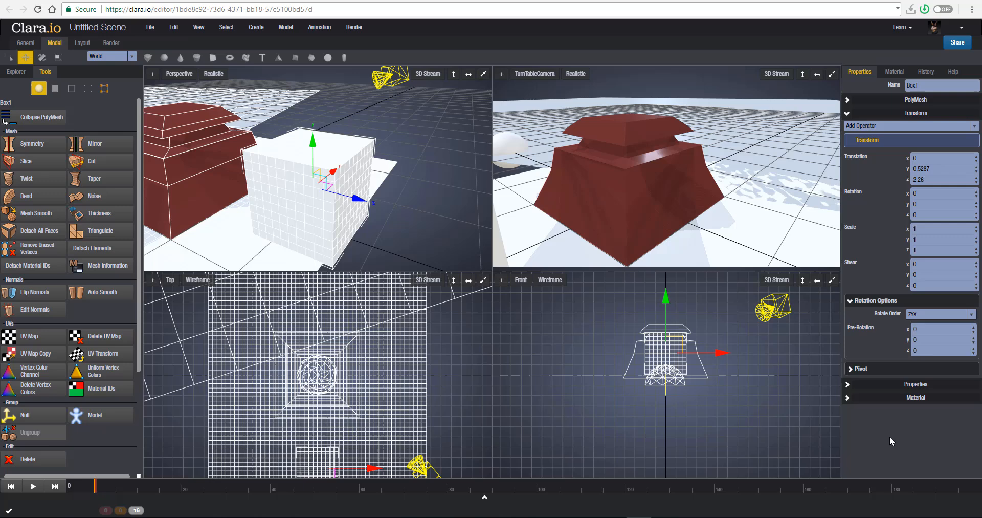
pyautogui.click(860, 303)
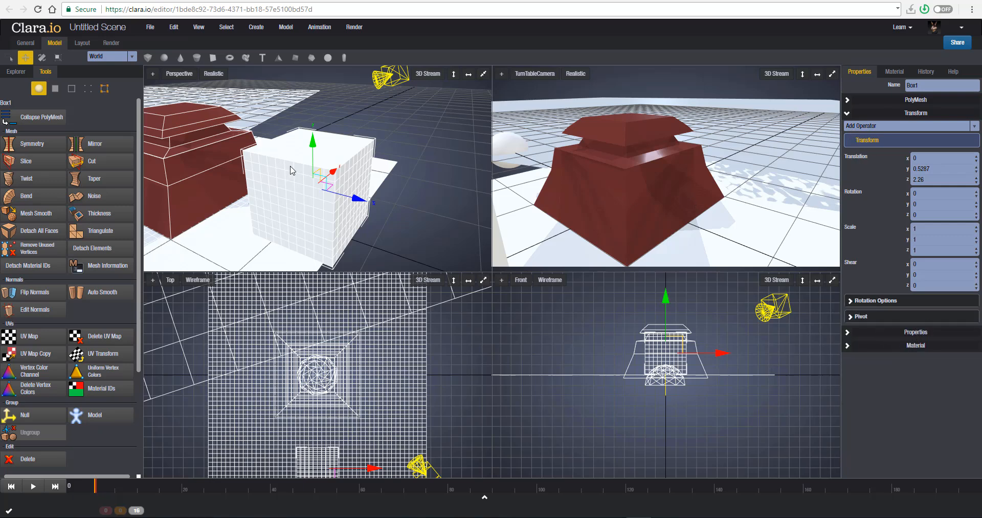
# Switch to the Layout workspace and look over the scene around the red mesh and white box
pyautogui.moveTo(325, 170)
pyautogui.mouseDown(button='middle')
pyautogui.moveTo(285, 164)
pyautogui.moveTo(318, 176)
pyautogui.mouseUp(button='middle')
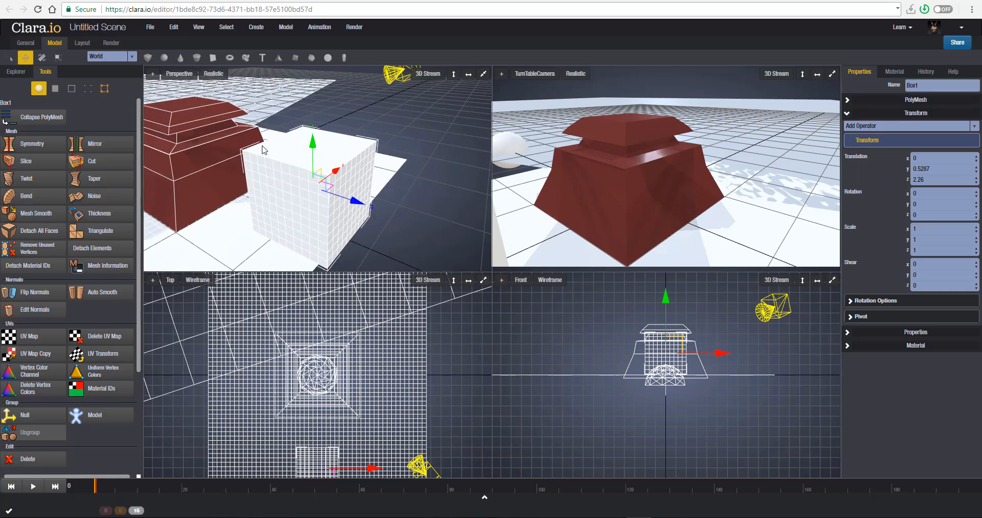
pyautogui.moveTo(264, 149); pyautogui.dragTo(189, 122, button='middle')
pyautogui.click(82, 42)
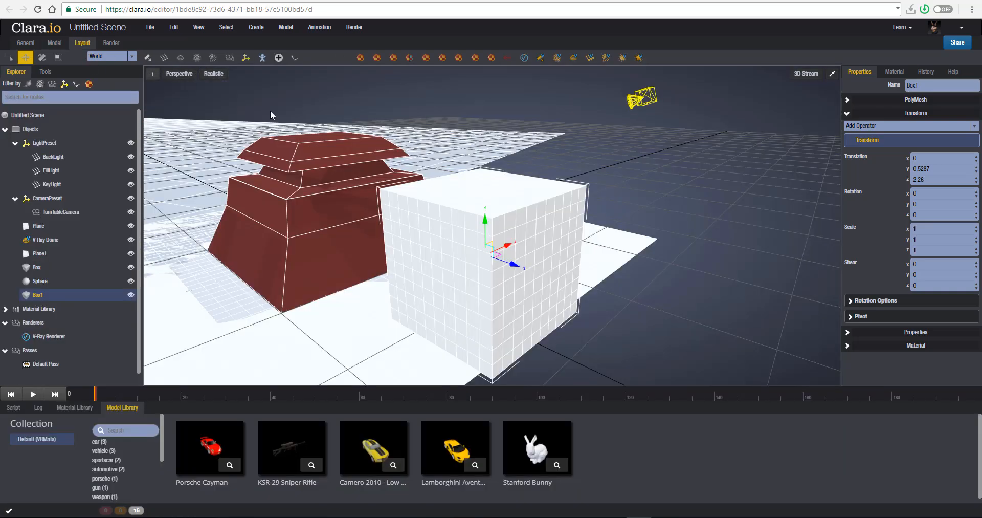
pyautogui.scroll(-8, 327, 177)
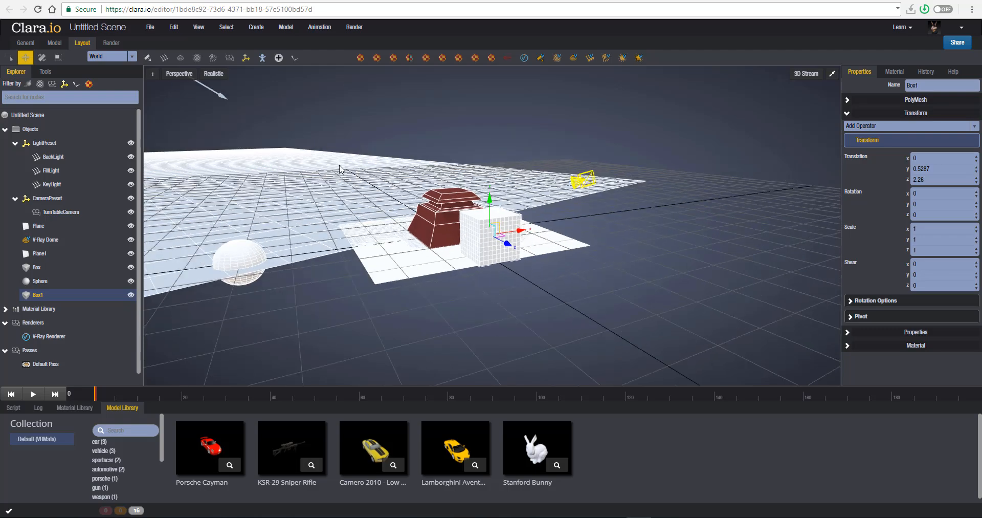
pyautogui.moveTo(341, 169); pyautogui.dragTo(522, 221, button='middle')
pyautogui.scroll(3, 481, 220)
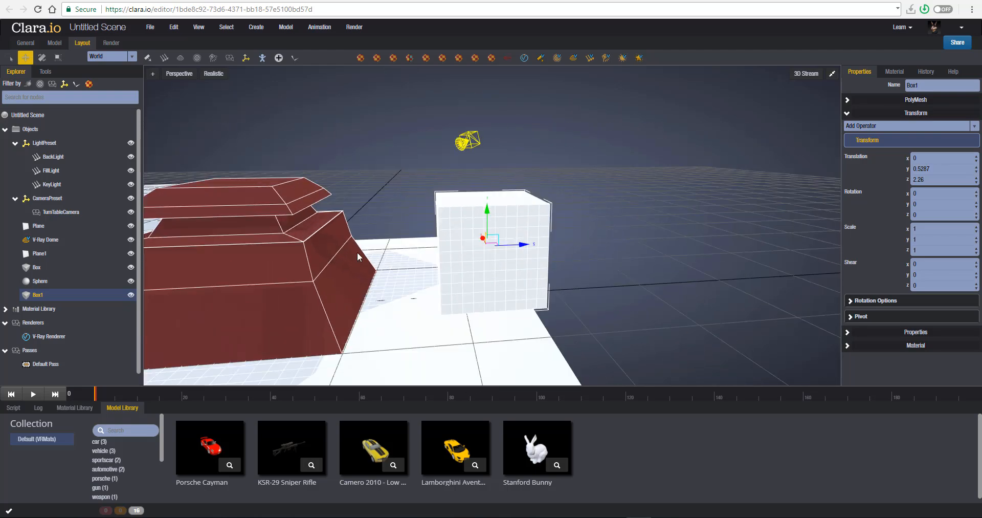
pyautogui.moveTo(358, 258); pyautogui.dragTo(511, 131, button='middle')
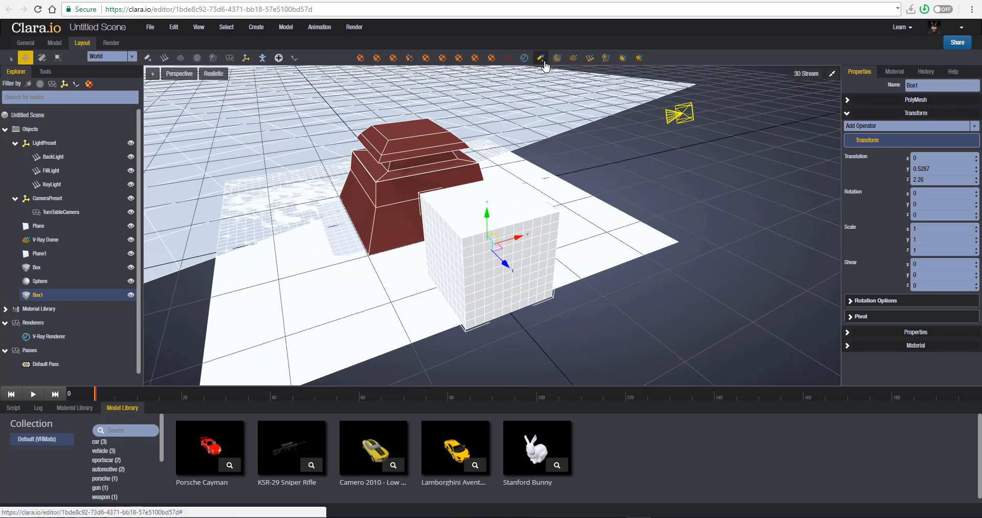
# Examine the red mesh and white box from low, raised and close viewpoints
pyautogui.moveTo(307, 183); pyautogui.dragTo(360, 179, button='middle')
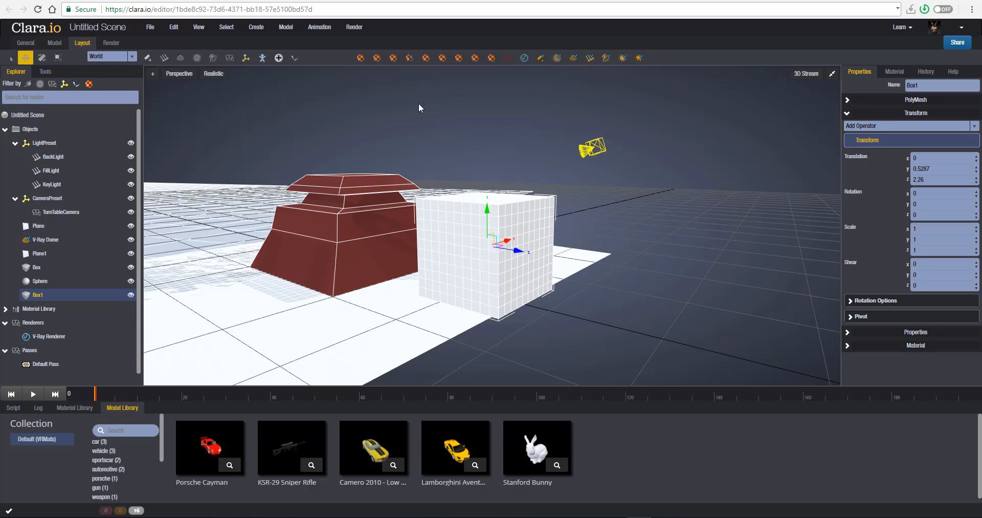
pyautogui.moveTo(526, 150); pyautogui.dragTo(550, 130, button='middle')
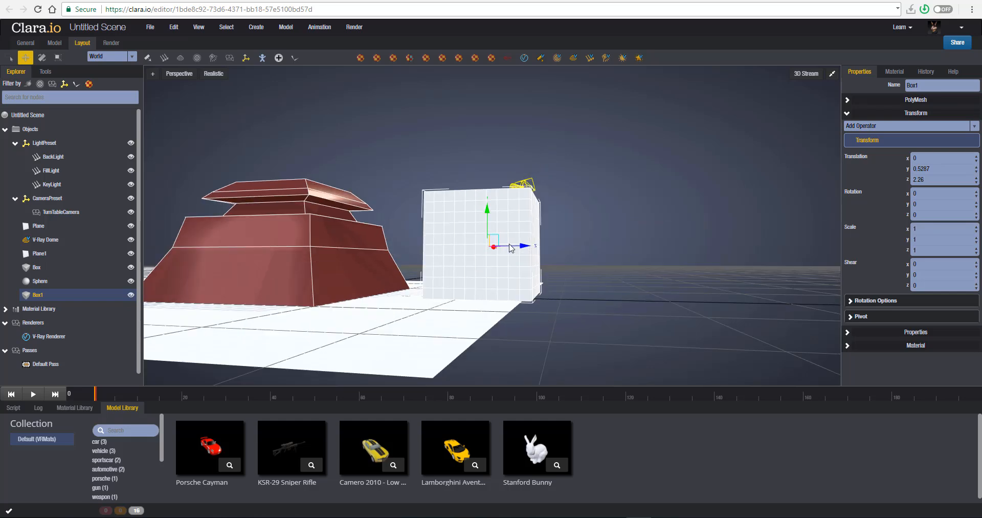
pyautogui.scroll(3, 470, 236)
pyautogui.scroll(-5, 474, 238)
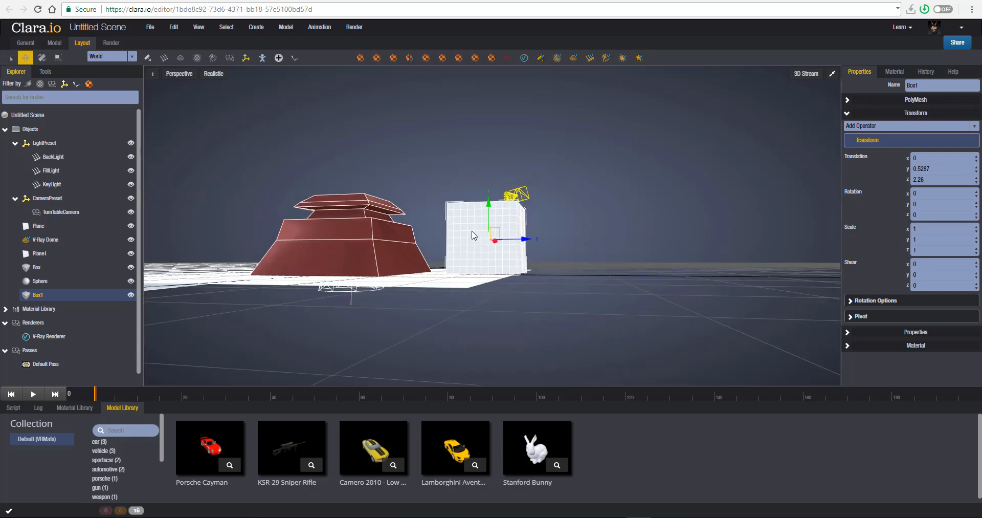
pyautogui.scroll(6, 471, 235)
pyautogui.scroll(-6, 471, 233)
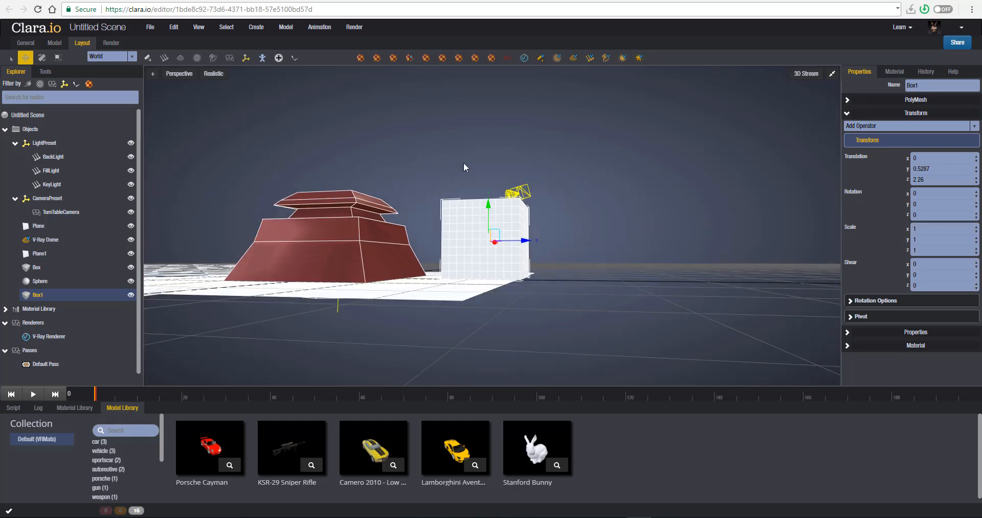
pyautogui.moveTo(465, 169); pyautogui.dragTo(442, 201, button='middle')
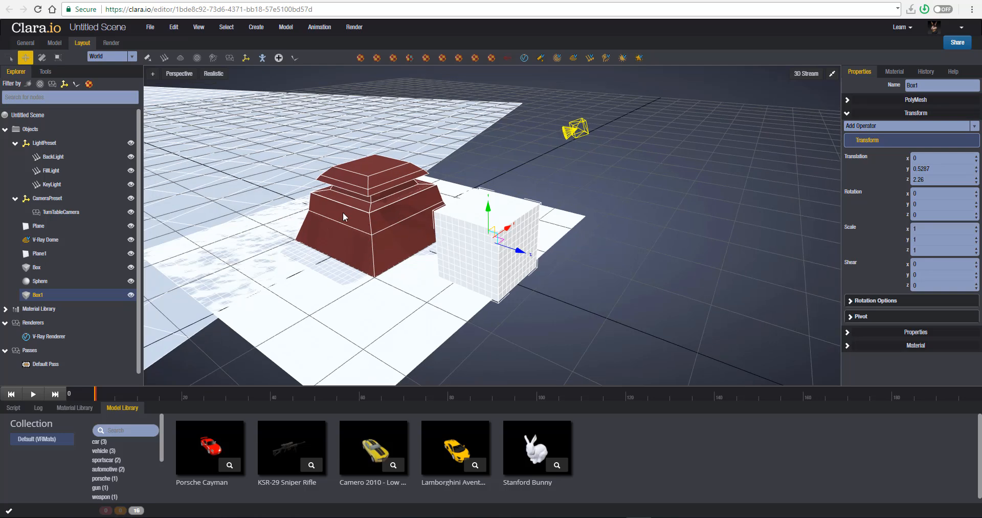
pyautogui.moveTo(379, 219); pyautogui.dragTo(285, 182, button='middle')
pyautogui.press('f')
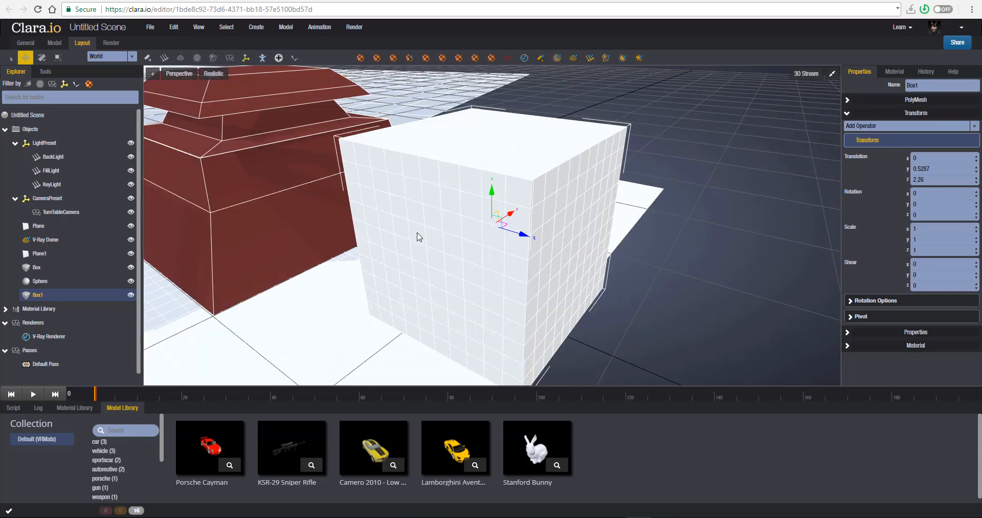
pyautogui.moveTo(417, 233); pyautogui.dragTo(580, 311, button='middle')
pyautogui.scroll(-2, 582, 313)
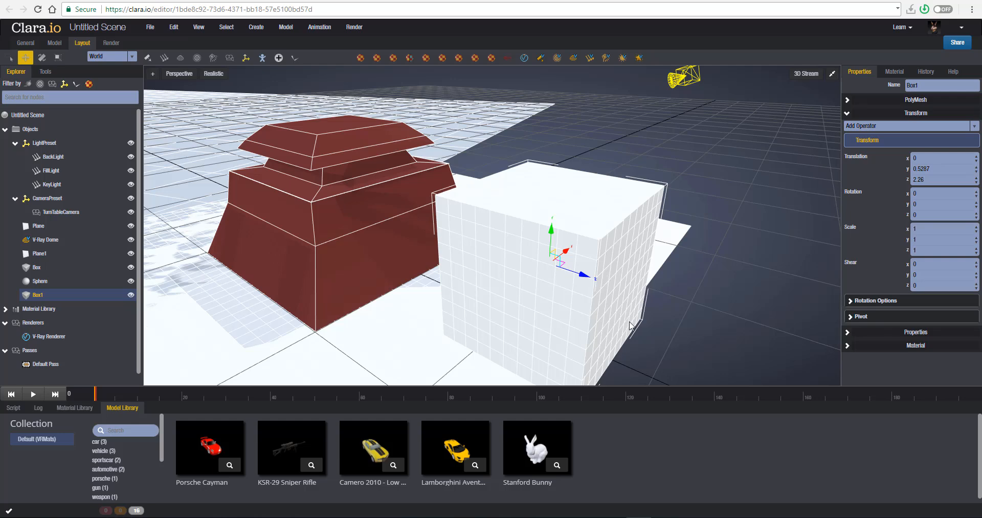
# Deselect the white box, select a group of scene objects with a selection rectangle, and clear the selection
pyautogui.moveTo(622, 332); pyautogui.dragTo(706, 316)
pyautogui.click(640, 333)
pyautogui.scroll(-5, 601, 318)
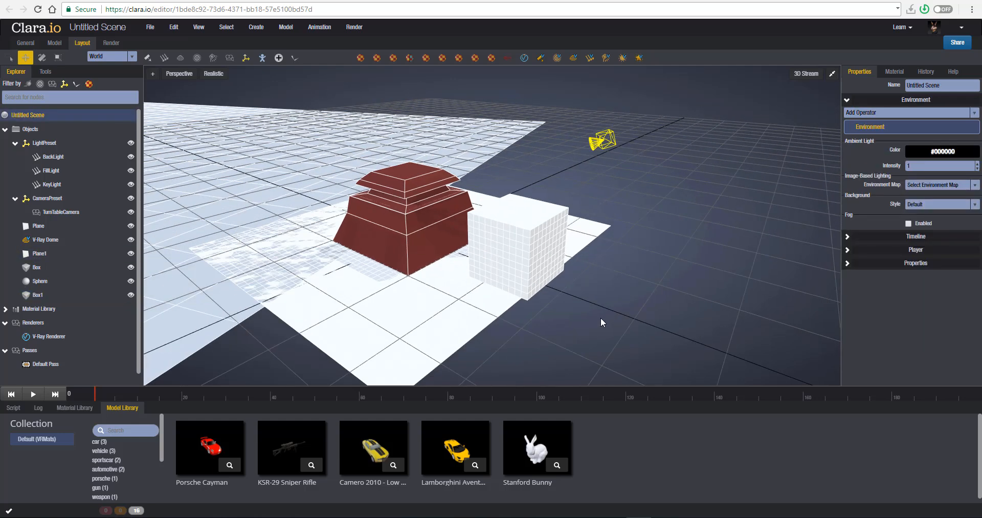
pyautogui.moveTo(600, 382); pyautogui.dragTo(353, 303)
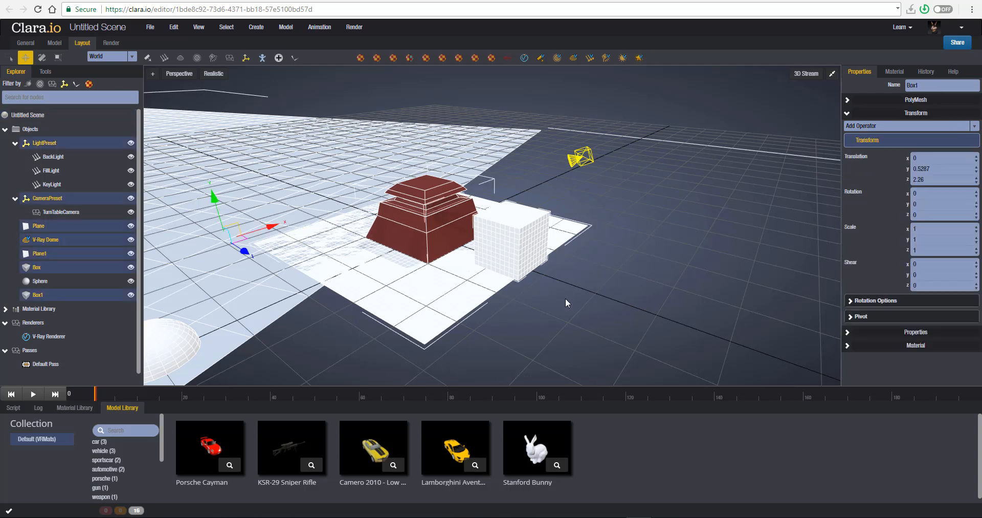
pyautogui.click(571, 351)
pyautogui.moveTo(572, 351); pyautogui.dragTo(337, 178)
pyautogui.click(573, 314)
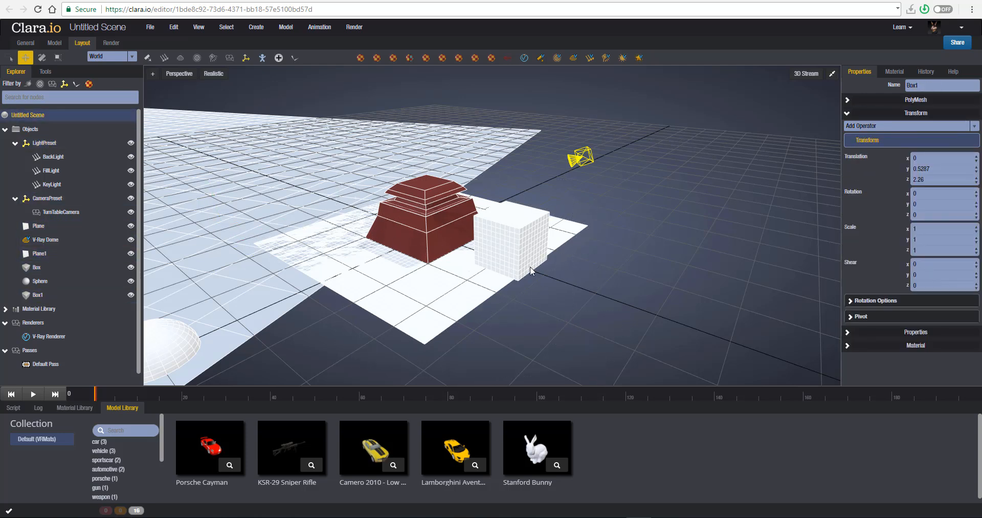
# Select the white box and review its contextual commands, including the Model and Animation options
pyautogui.scroll(5, 516, 244)
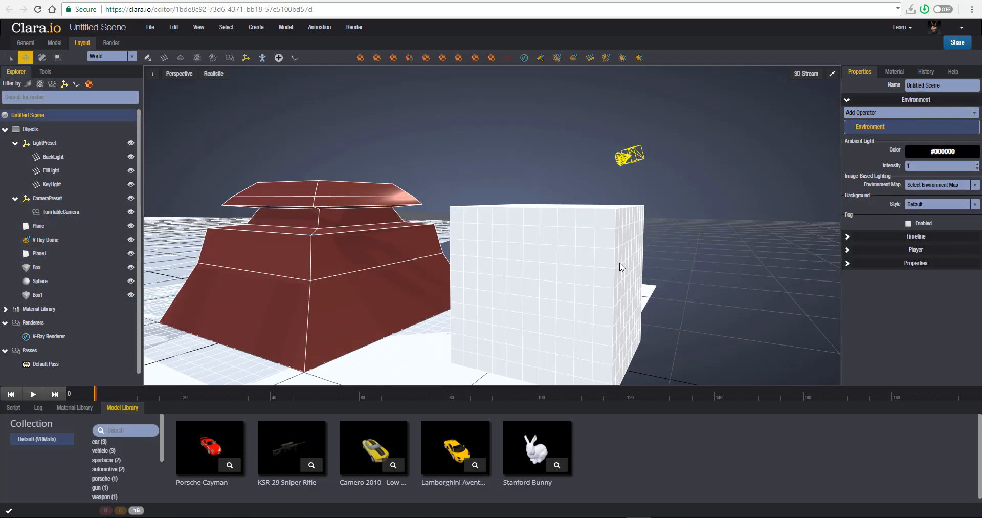
pyautogui.click(572, 233)
pyautogui.rightClick(573, 231)
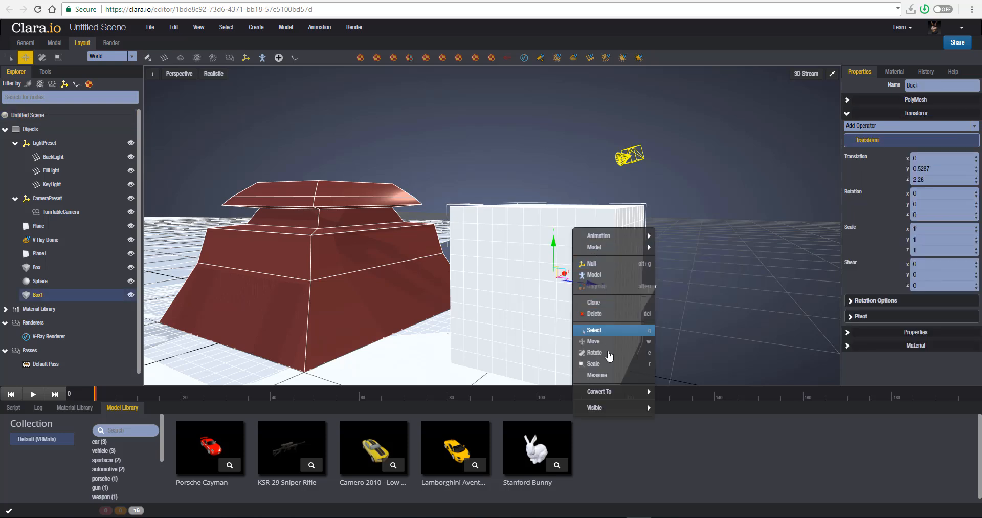
pyautogui.moveTo(612, 238)
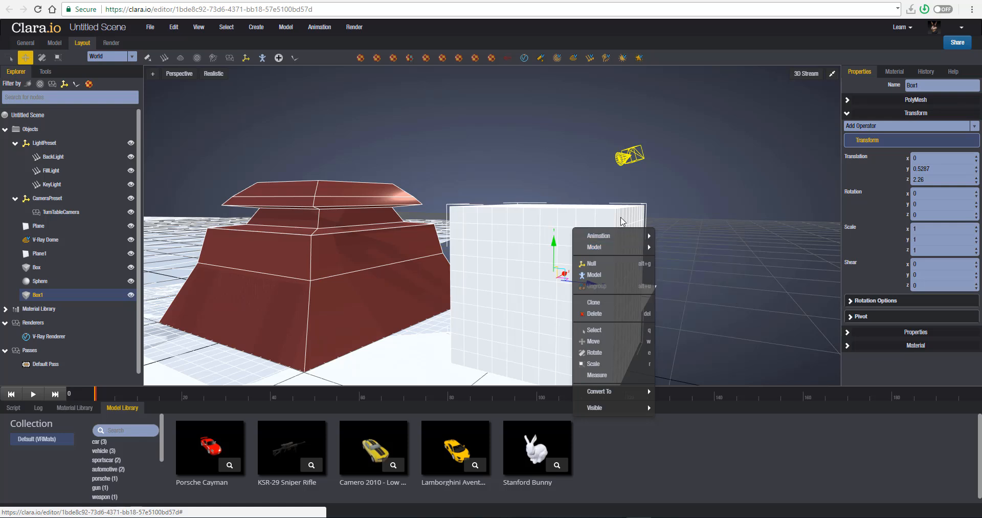
pyautogui.rightClick(653, 162)
pyautogui.moveTo(699, 183)
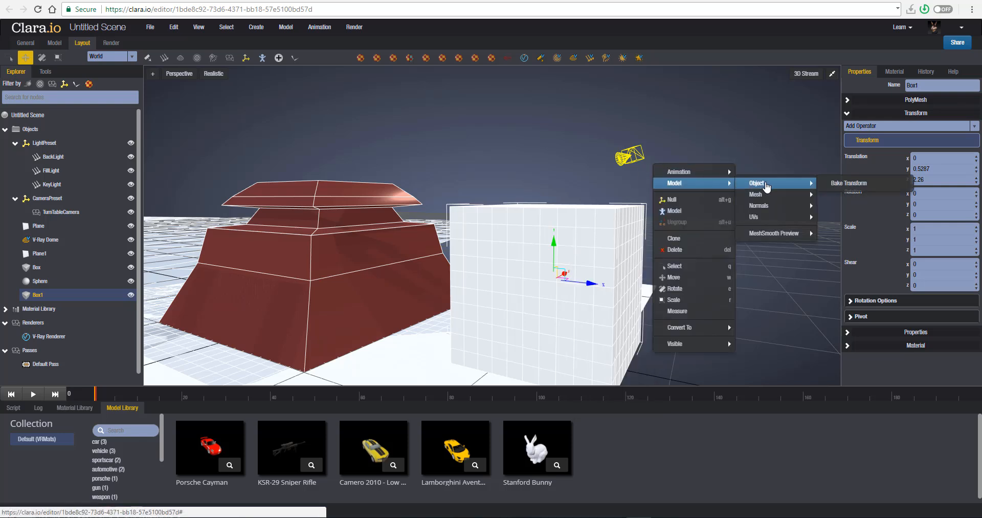
pyautogui.moveTo(788, 217)
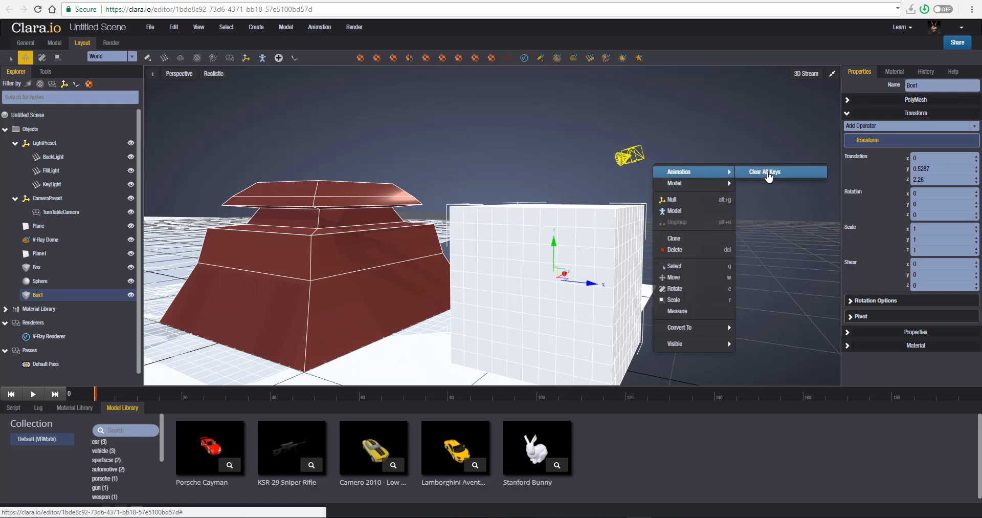
pyautogui.click(487, 174)
# Clear the object selection and review the contextual commands offered for the scene itself, including the Model options
pyautogui.click(335, 220)
pyautogui.click(681, 220)
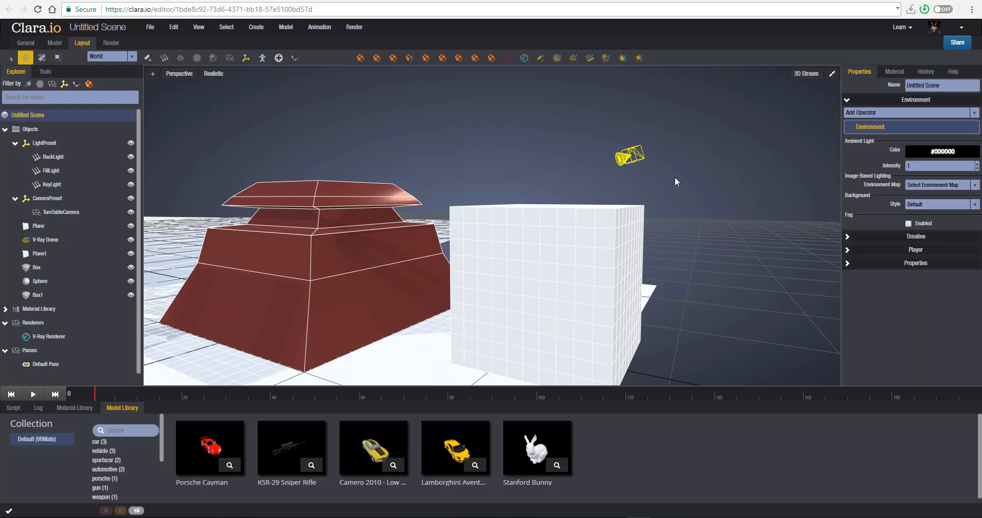
pyautogui.rightClick(676, 178)
pyautogui.moveTo(706, 186)
pyautogui.moveTo(778, 189)
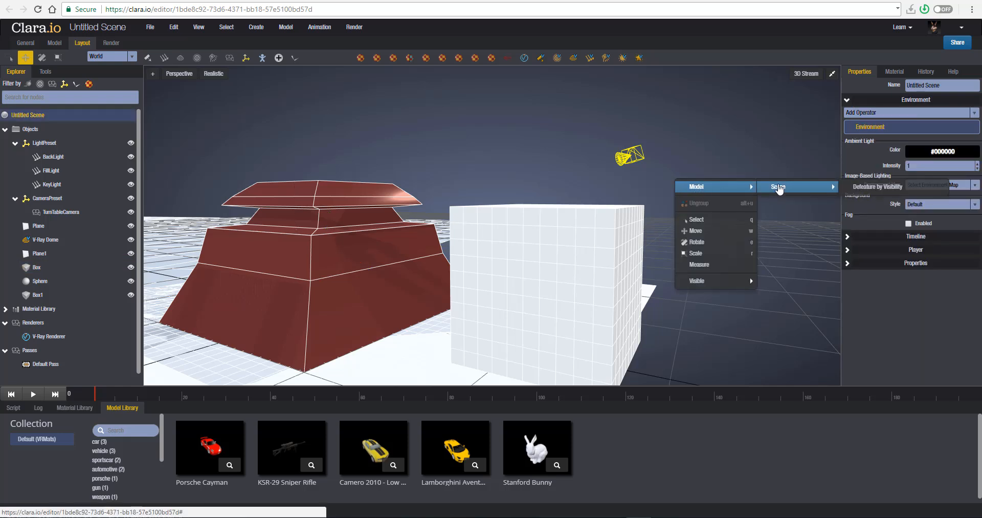
pyautogui.click(700, 315)
# Browse the model library's tags, filter the models by car and automotive, and clear the filter
pyautogui.scroll(-3, 433, 333)
pyautogui.scroll(-5, 431, 331)
pyautogui.moveTo(544, 332); pyautogui.dragTo(333, 321, button='middle')
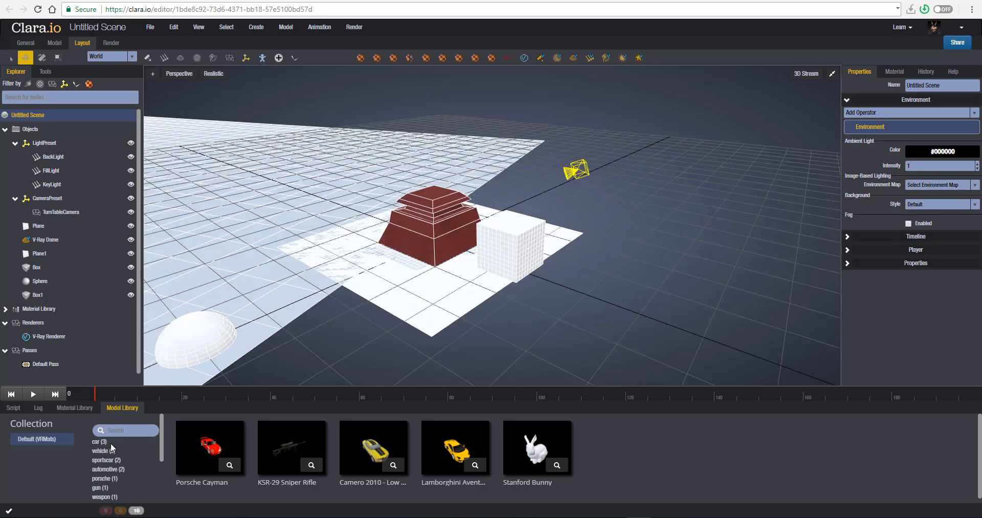
pyautogui.scroll(-3, 115, 438)
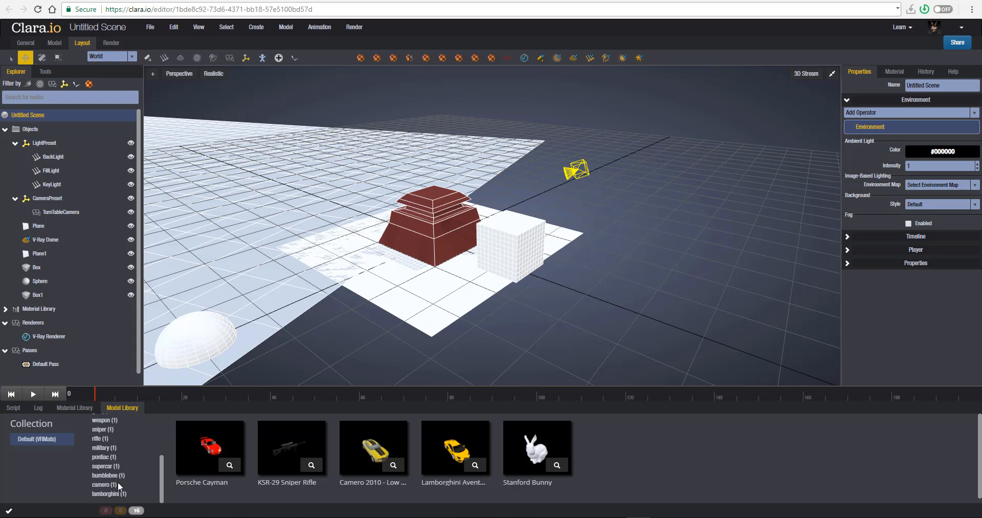
pyautogui.scroll(3, 118, 485)
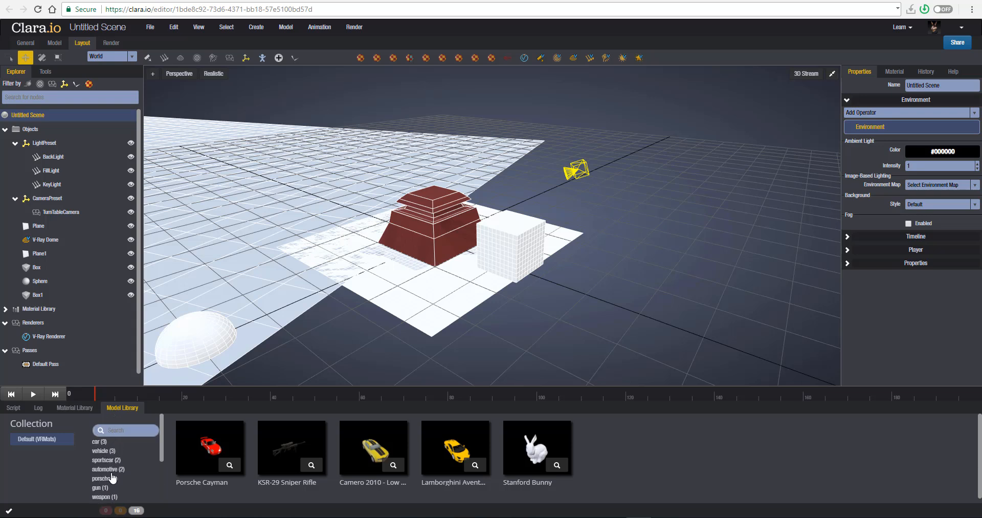
pyautogui.click(99, 442)
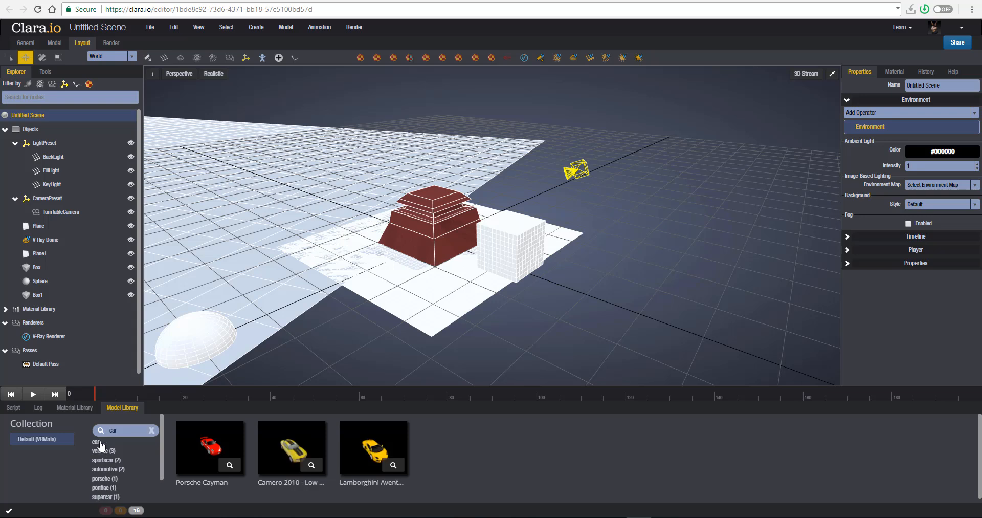
pyautogui.click(117, 471)
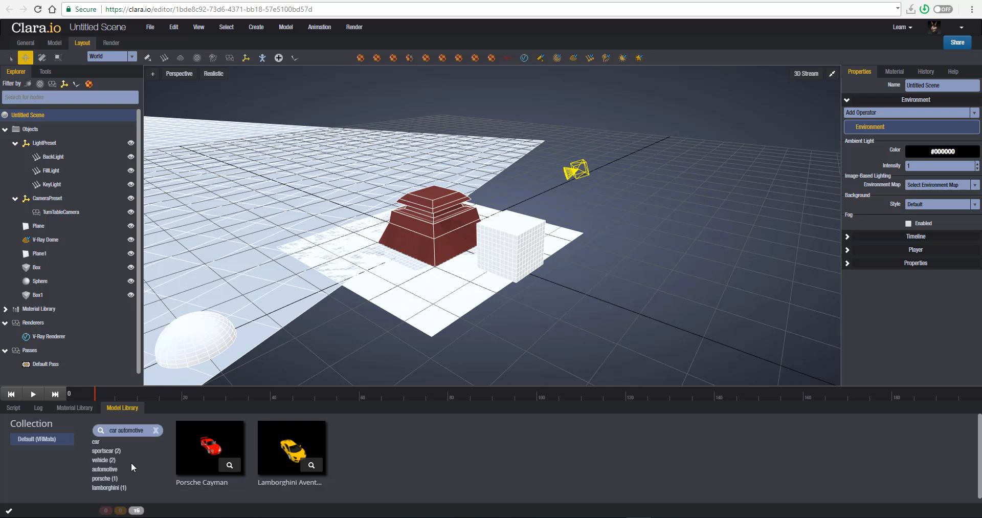
pyautogui.click(156, 429)
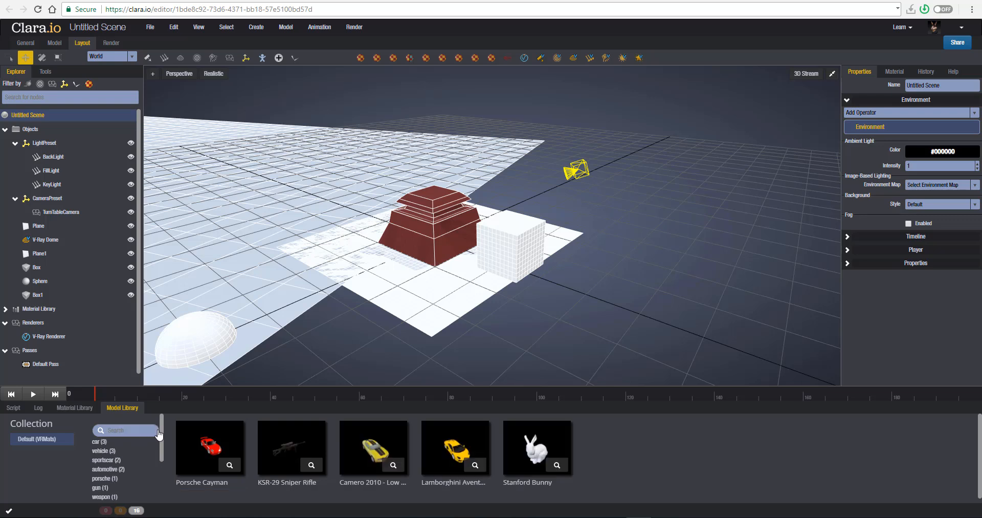
# Look through the full list of model library tags again, try another tag filter and clear it
pyautogui.scroll(-3, 136, 464)
pyautogui.scroll(2, 125, 468)
pyautogui.scroll(-1, 121, 475)
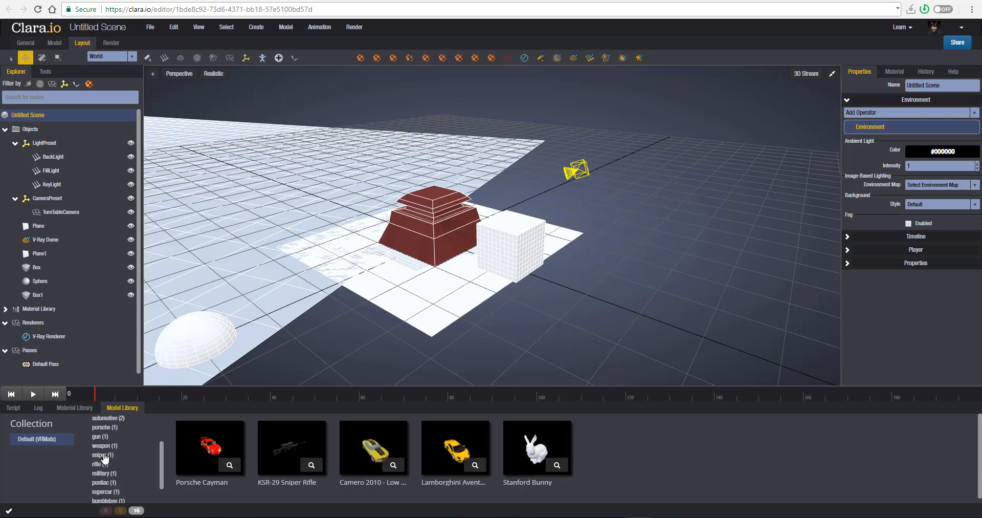
pyautogui.click(96, 441)
pyautogui.click(156, 430)
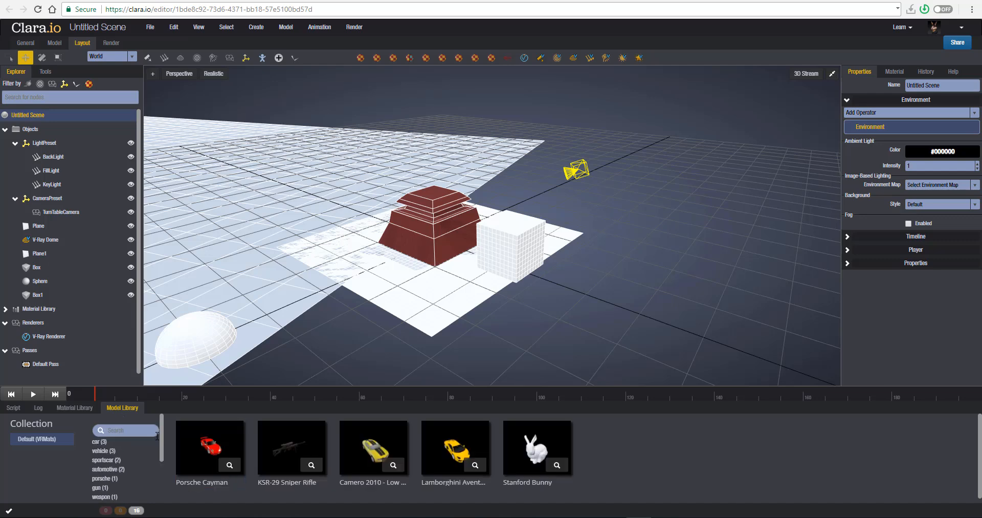
pyautogui.scroll(-2, 139, 464)
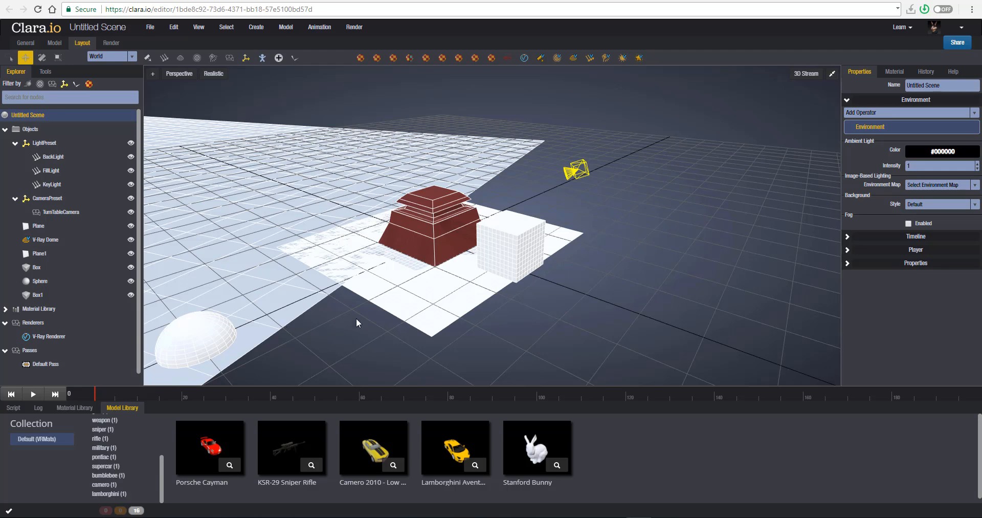
# Switch to the Select tool and create a new Physical material
pyautogui.moveTo(386, 300); pyautogui.dragTo(544, 196, button='middle')
pyautogui.scroll(1, 538, 256)
pyautogui.press('q')
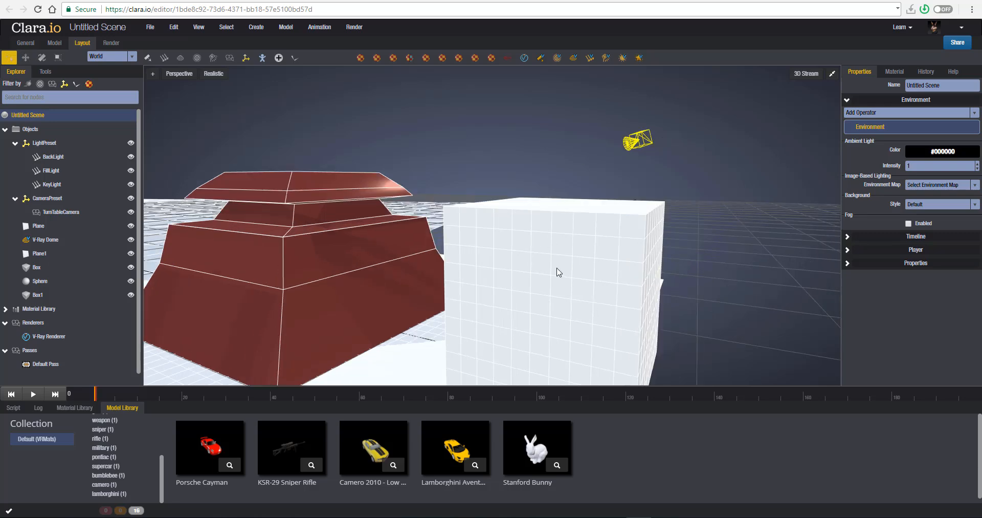
pyautogui.moveTo(558, 272)
pyautogui.mouseDown(button='middle')
pyautogui.moveTo(548, 257)
pyautogui.moveTo(559, 268)
pyautogui.mouseUp(button='middle')
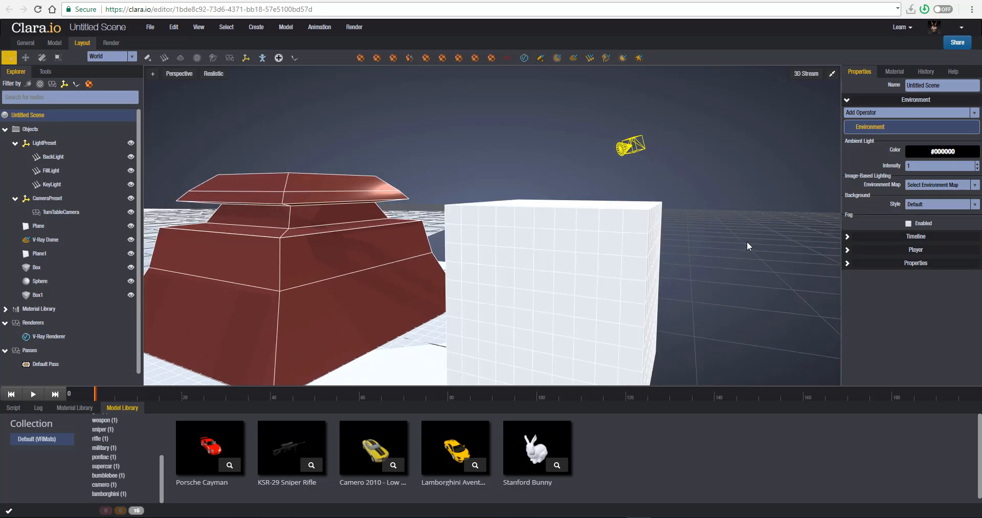
pyautogui.click(361, 59)
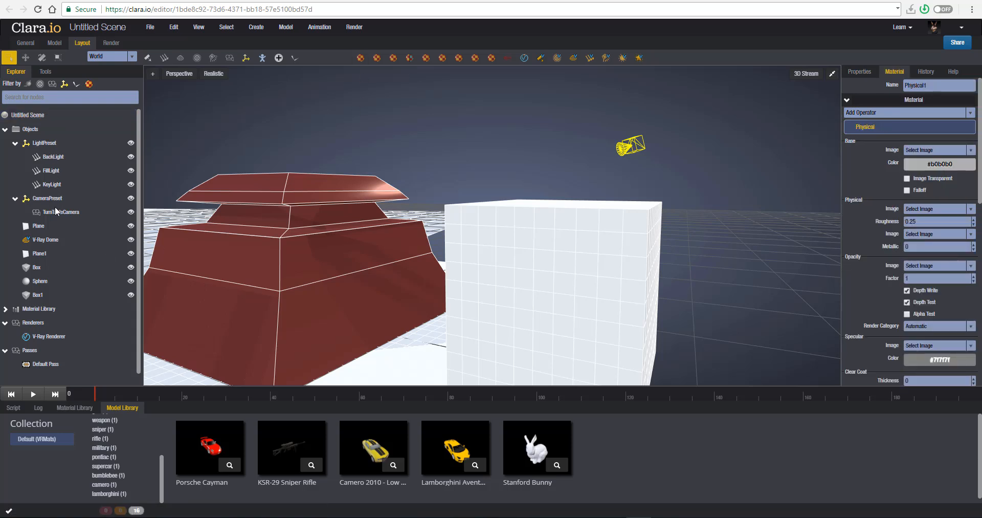
# Expand the scene's Material Library and select the newly created Physical material
pyautogui.scroll(-1, 46, 225)
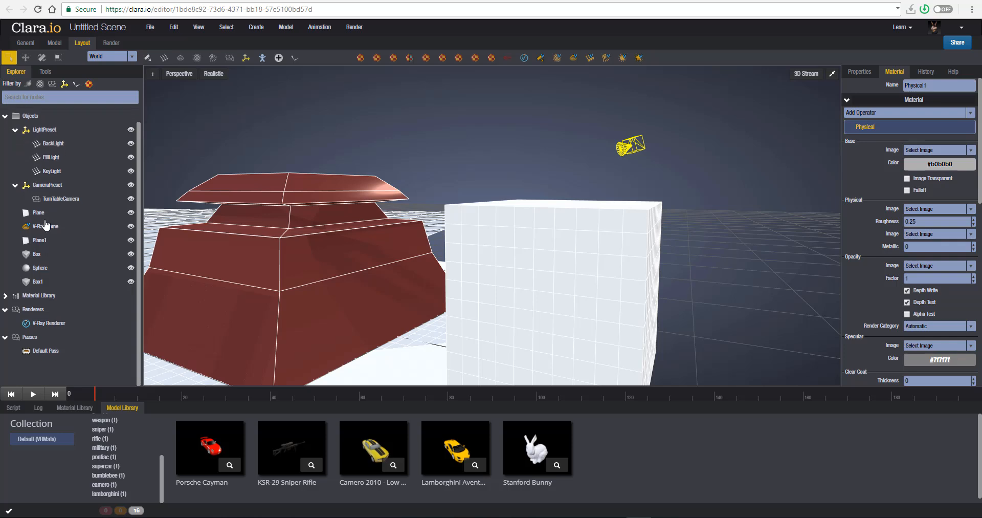
pyautogui.click(5, 296)
pyautogui.scroll(-4, 39, 269)
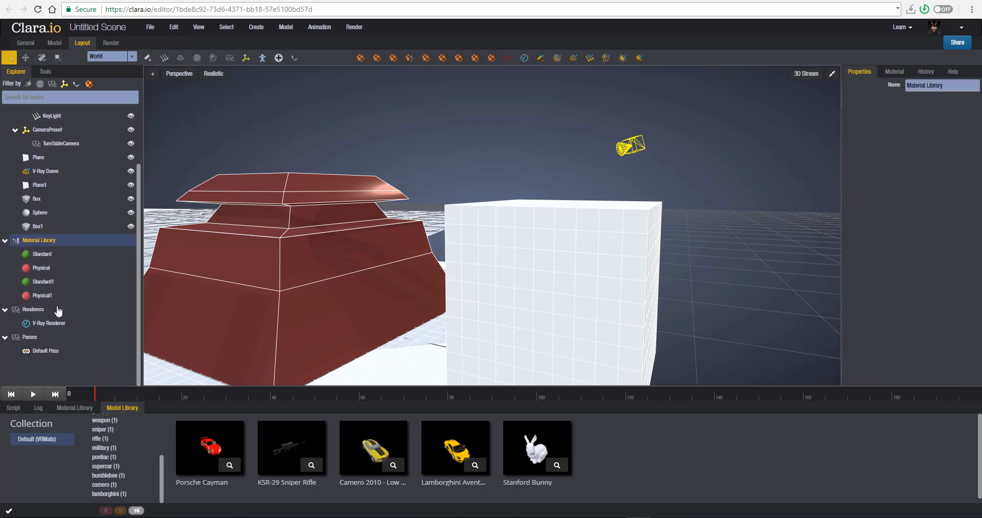
pyautogui.click(46, 298)
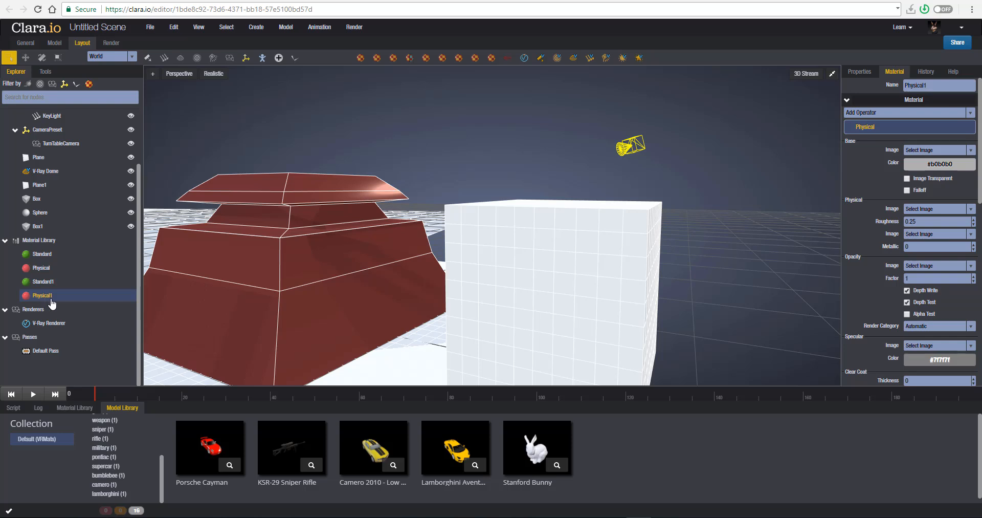
# Rename the new Physical material as Box and apply it to the white box
pyautogui.moveTo(939, 87); pyautogui.dragTo(877, 80)
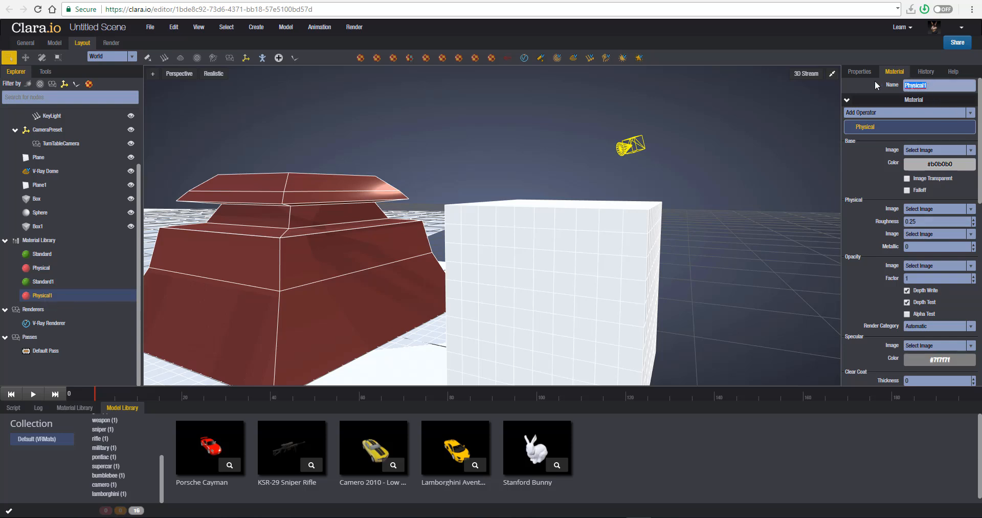
pyautogui.write('vo')
pyautogui.write('Box')
pyautogui.press('Return')
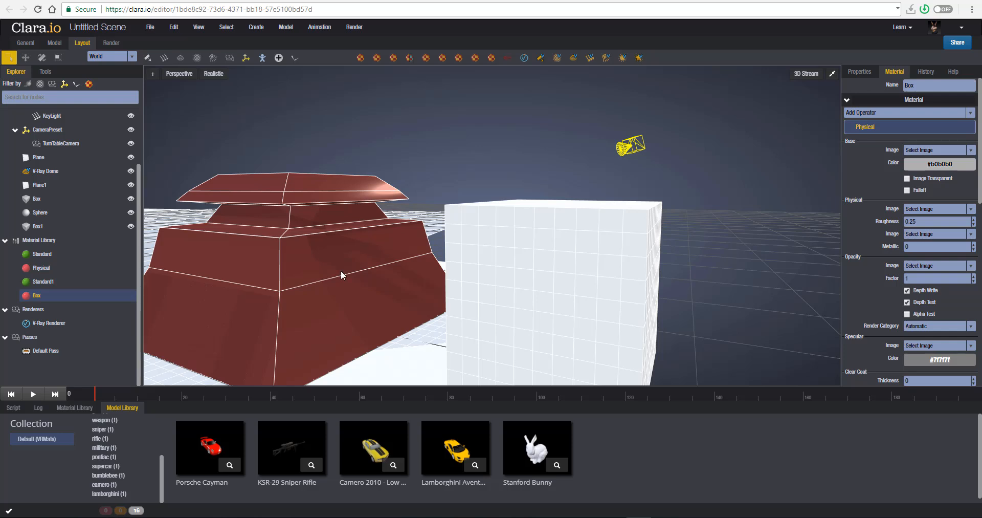
pyautogui.moveTo(35, 295); pyautogui.dragTo(594, 240)
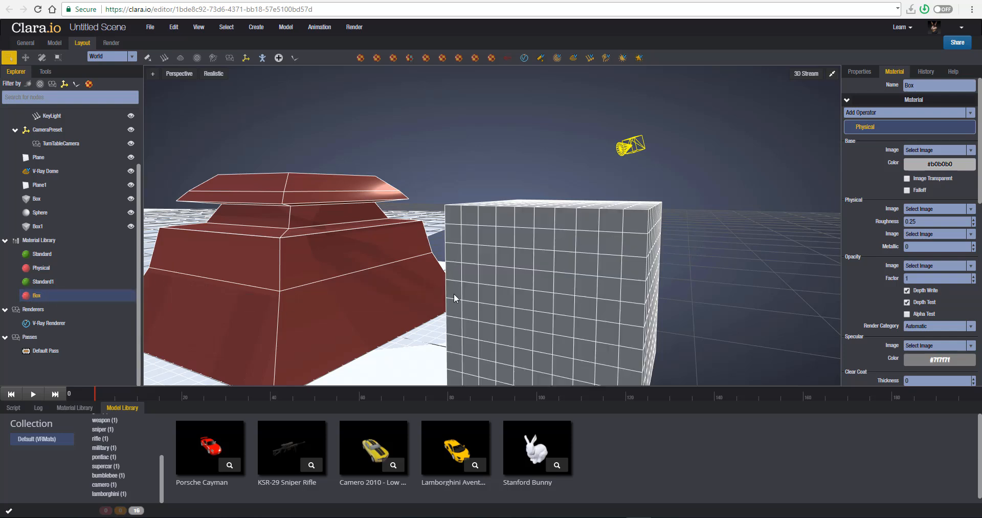
# Set the Box material's base colour to teal #34c1b0 and check it on the box
pyautogui.click(942, 164)
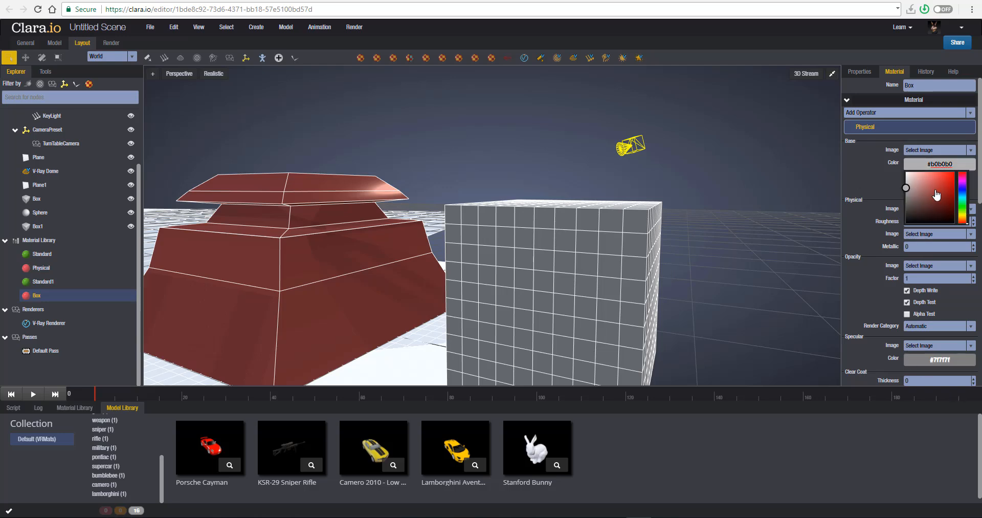
pyautogui.moveTo(937, 194)
pyautogui.mouseDown()
pyautogui.moveTo(920, 179)
pyautogui.moveTo(925, 217)
pyautogui.moveTo(935, 190)
pyautogui.moveTo(940, 224)
pyautogui.moveTo(941, 203)
pyautogui.moveTo(966, 195)
pyautogui.mouseUp()
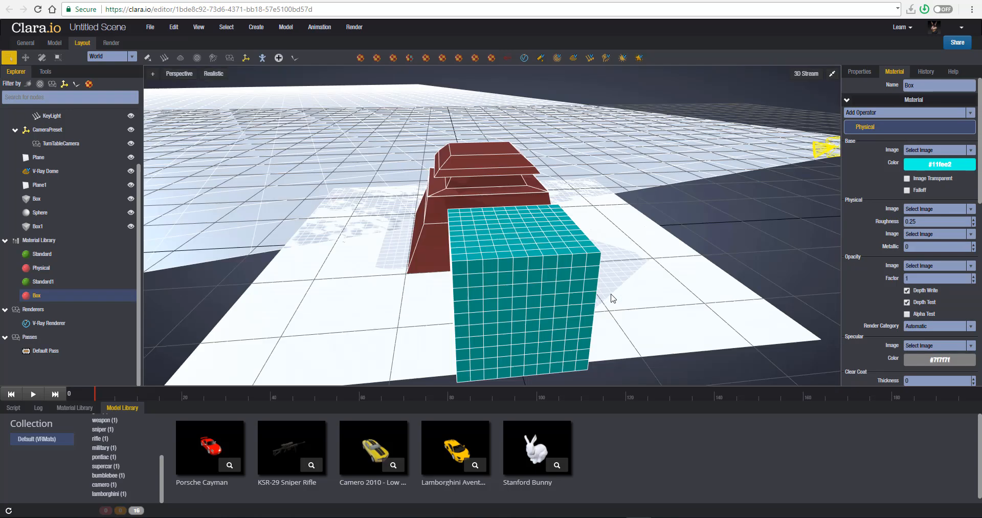
pyautogui.moveTo(612, 298); pyautogui.dragTo(594, 287)
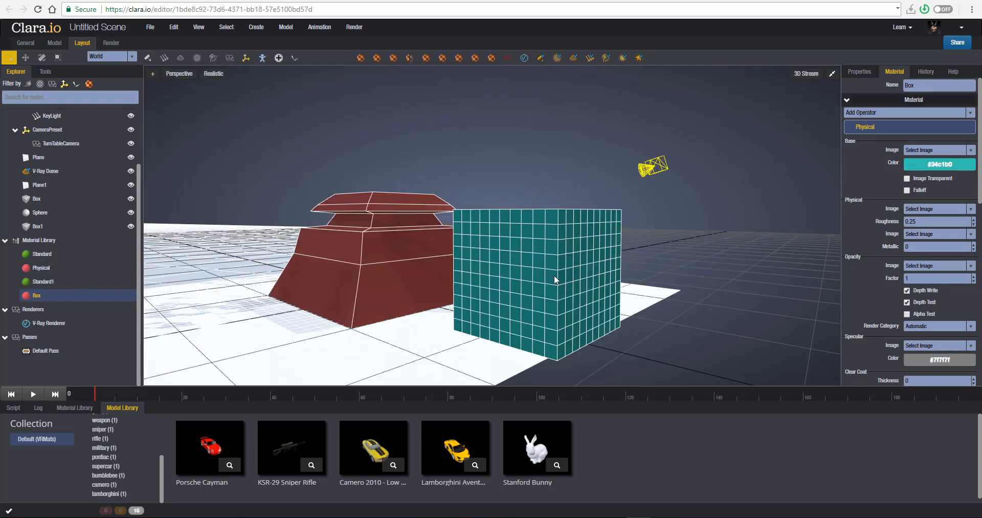
# Import the image file bike.58.jpg into the scene
pyautogui.click(150, 29)
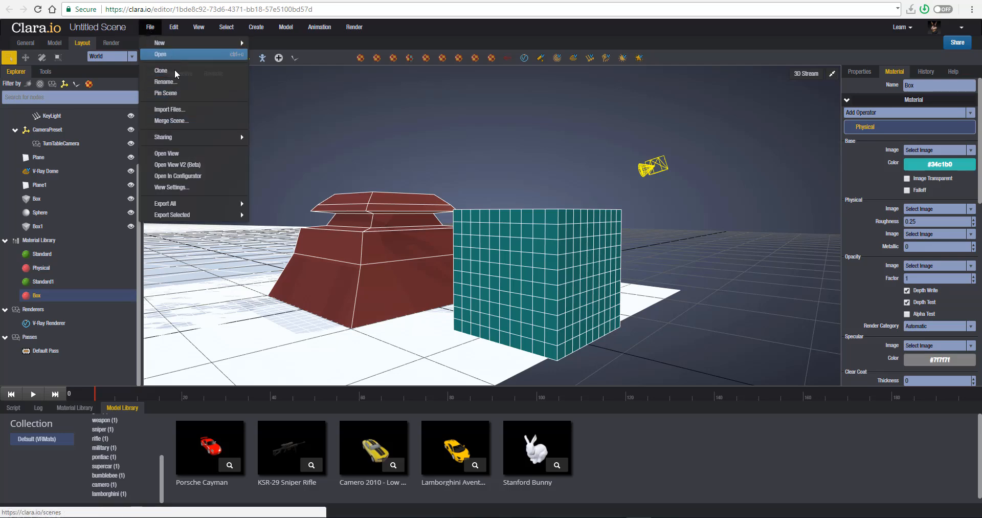
pyautogui.click(182, 113)
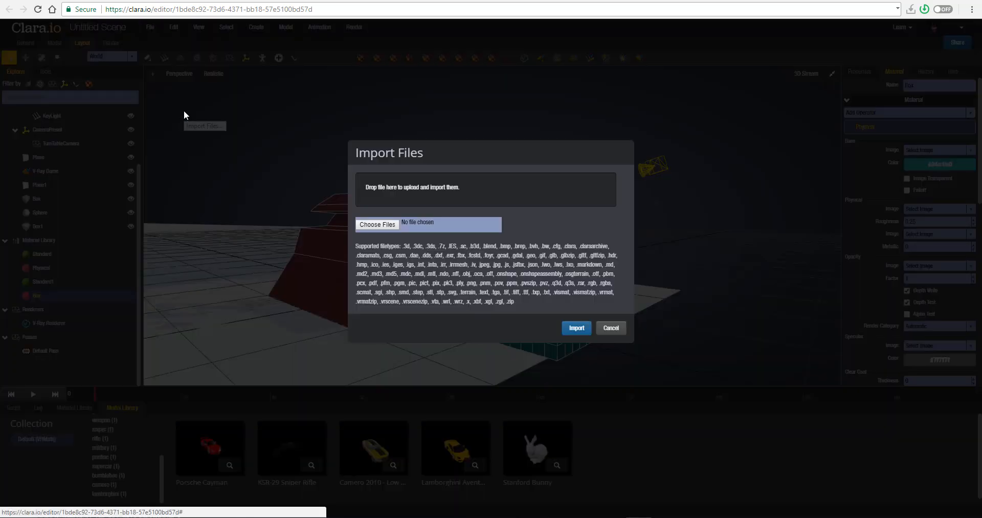
pyautogui.click(371, 225)
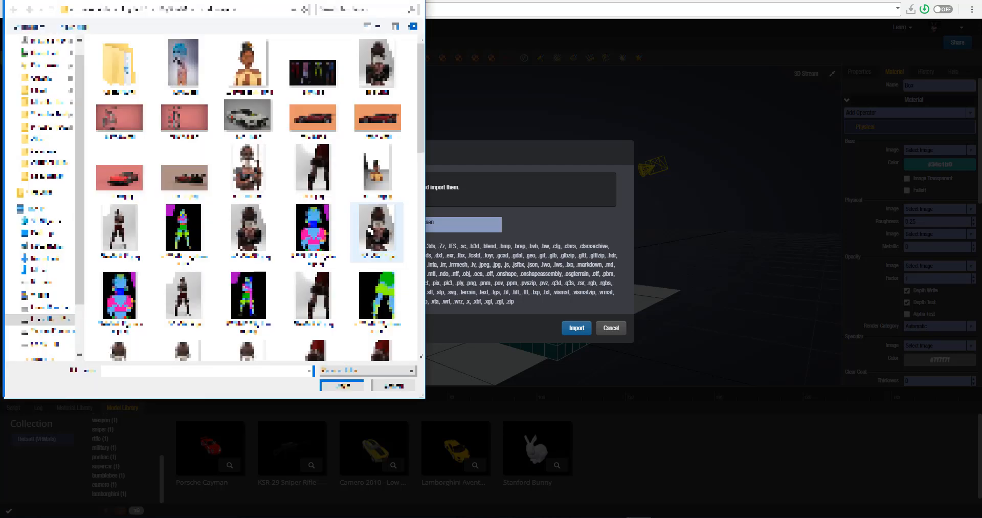
pyautogui.click(187, 127)
pyautogui.doubleClick(187, 126)
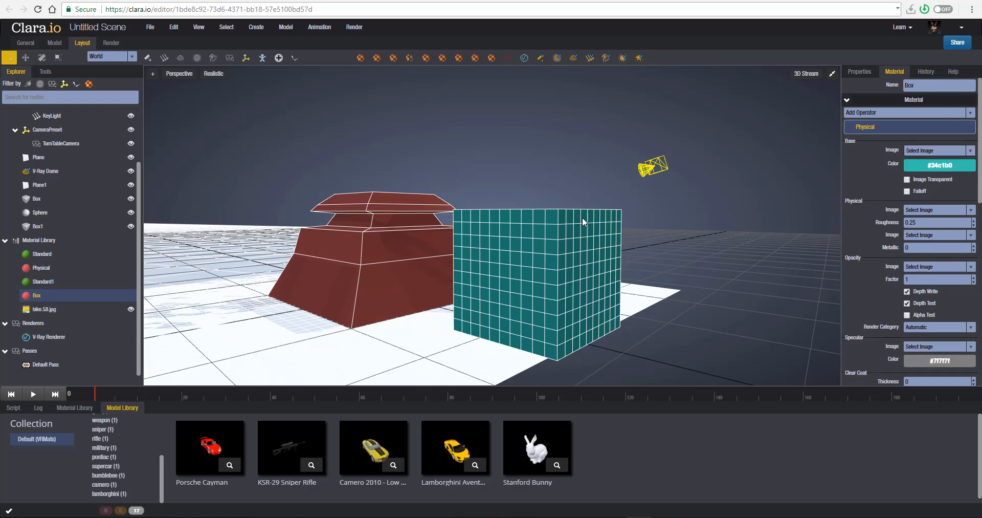
# Select the teal box and assign bike.58.jpg as the base image of its material
pyautogui.click(557, 235)
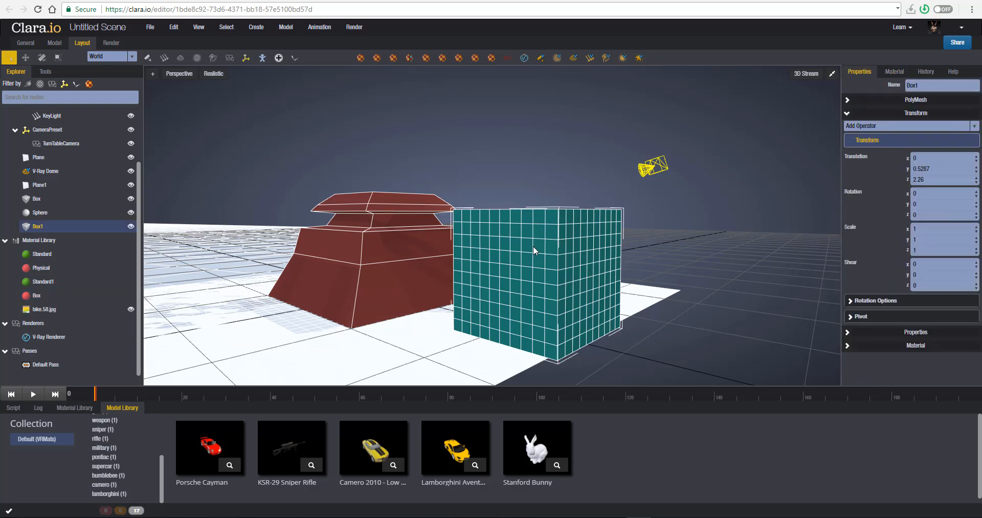
pyautogui.click(894, 72)
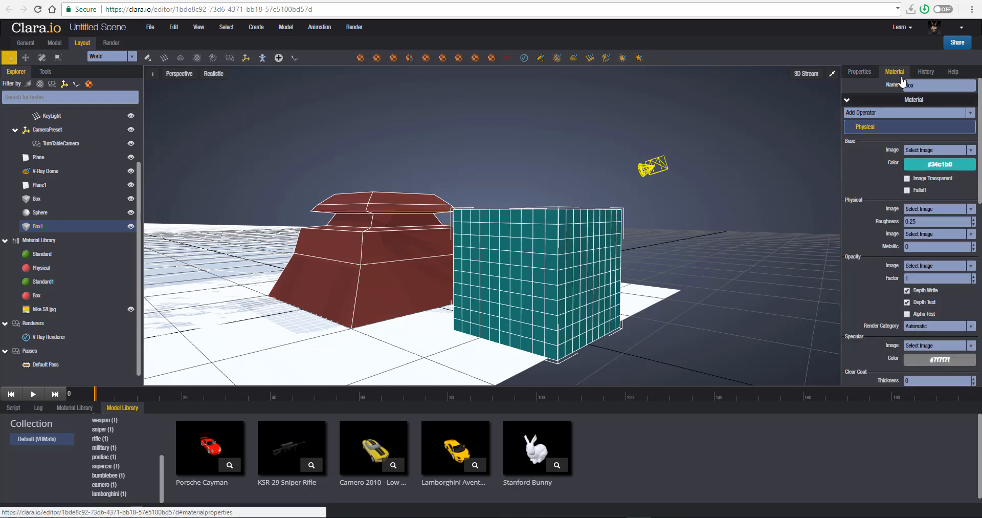
pyautogui.click(972, 152)
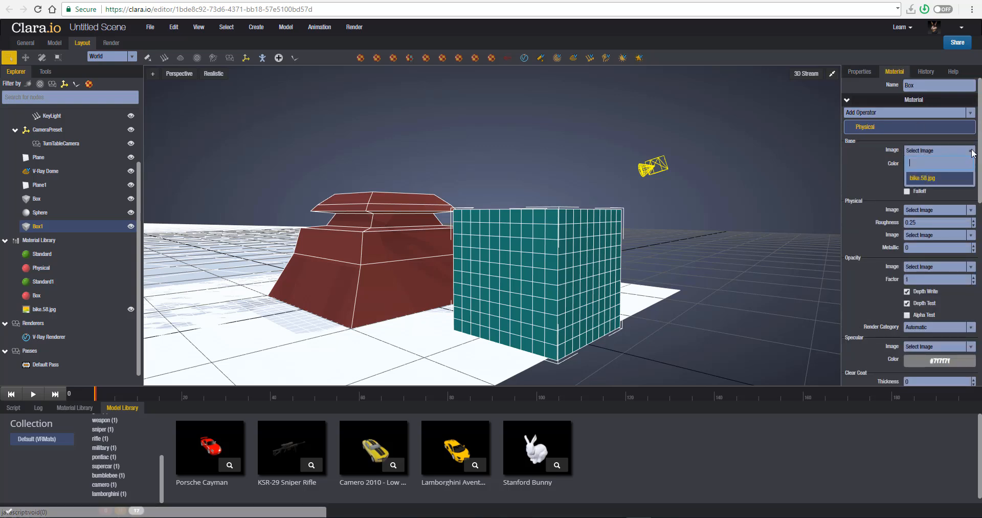
pyautogui.click(932, 180)
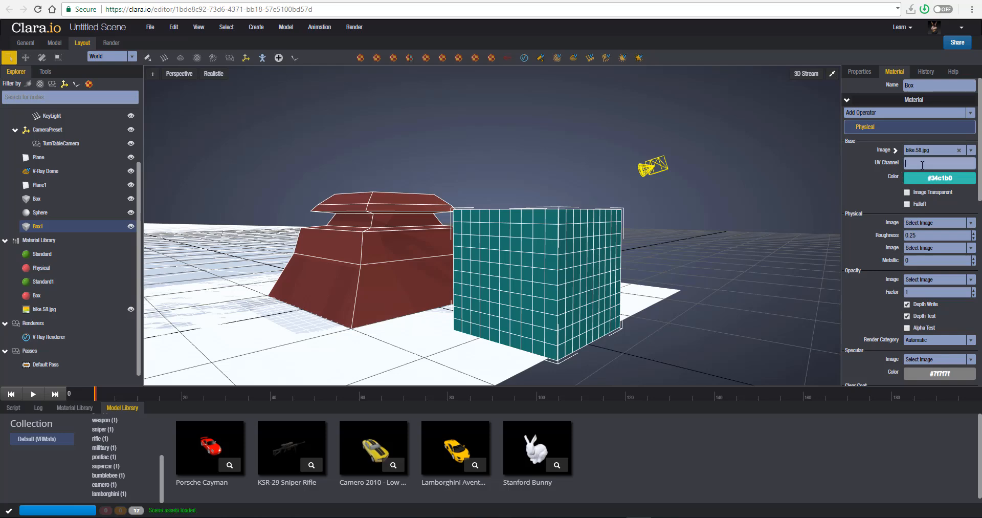
pyautogui.moveTo(500, 287); pyautogui.dragTo(562, 289, button='middle')
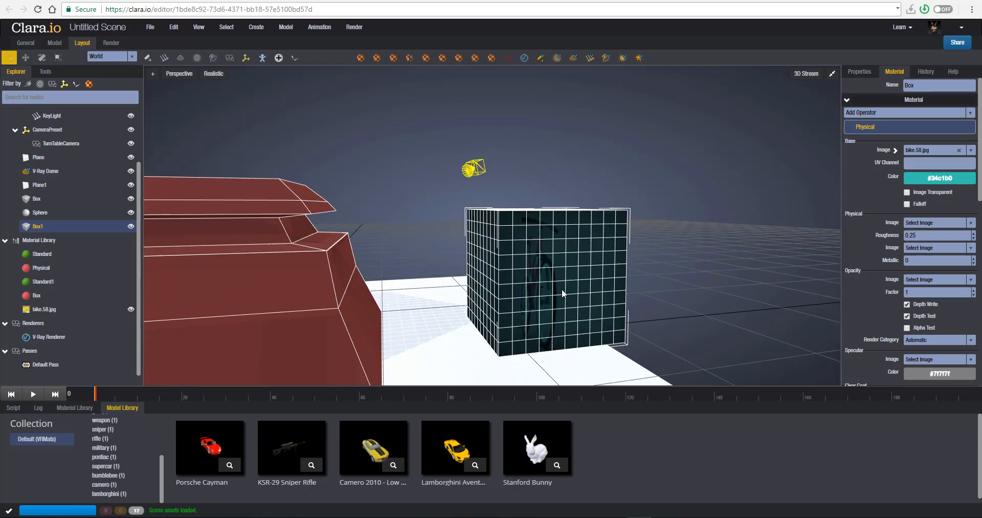
pyautogui.scroll(10, 562, 293)
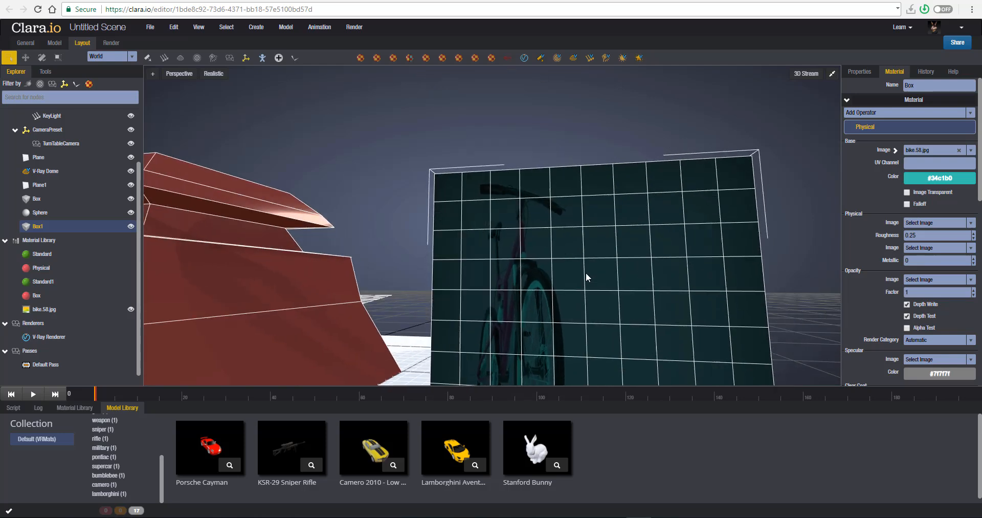
# Set the Box material's base colour to white #ffffff so the bike image is not tinted
pyautogui.click(906, 179)
pyautogui.click(911, 192)
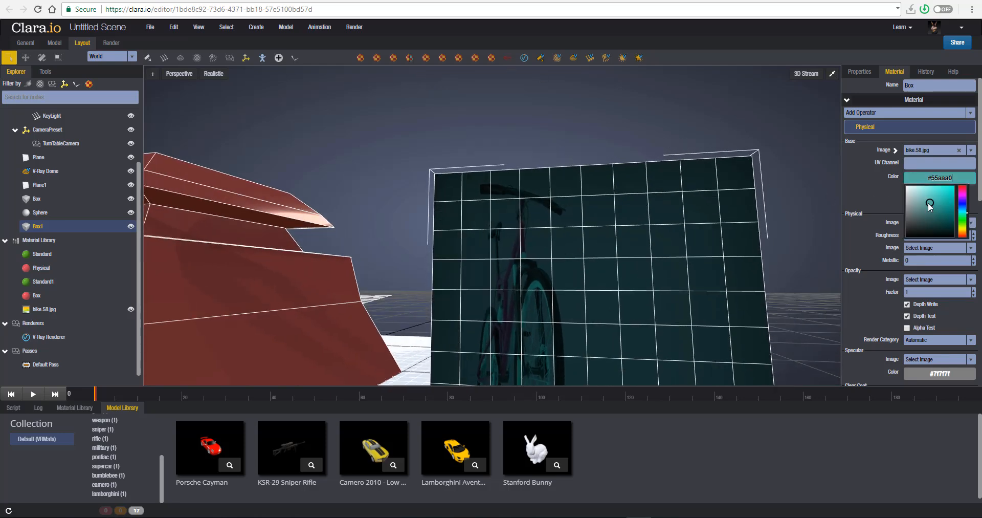
pyautogui.moveTo(909, 187)
pyautogui.mouseDown()
pyautogui.moveTo(912, 217)
pyautogui.moveTo(905, 185)
pyautogui.moveTo(952, 207)
pyautogui.moveTo(953, 195)
pyautogui.moveTo(906, 187)
pyautogui.mouseUp()
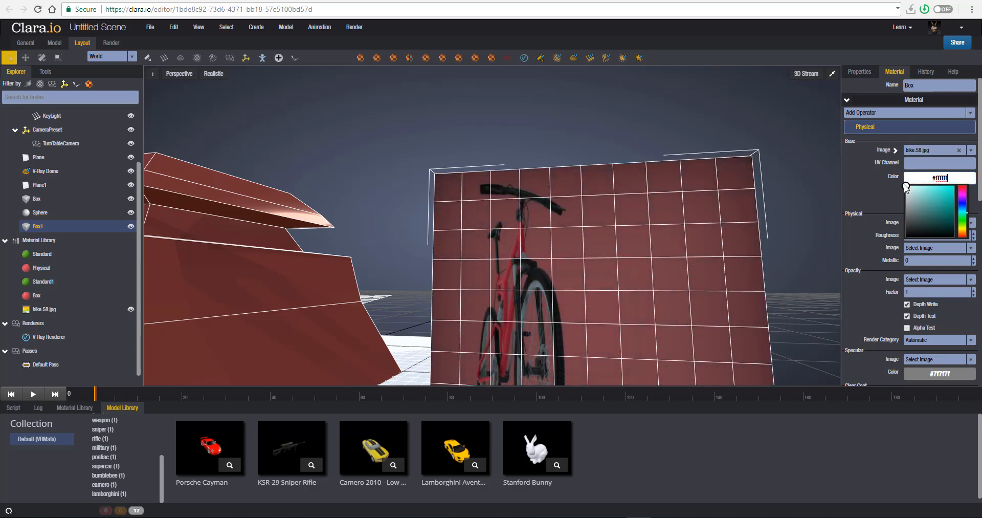
pyautogui.scroll(-5, 428, 240)
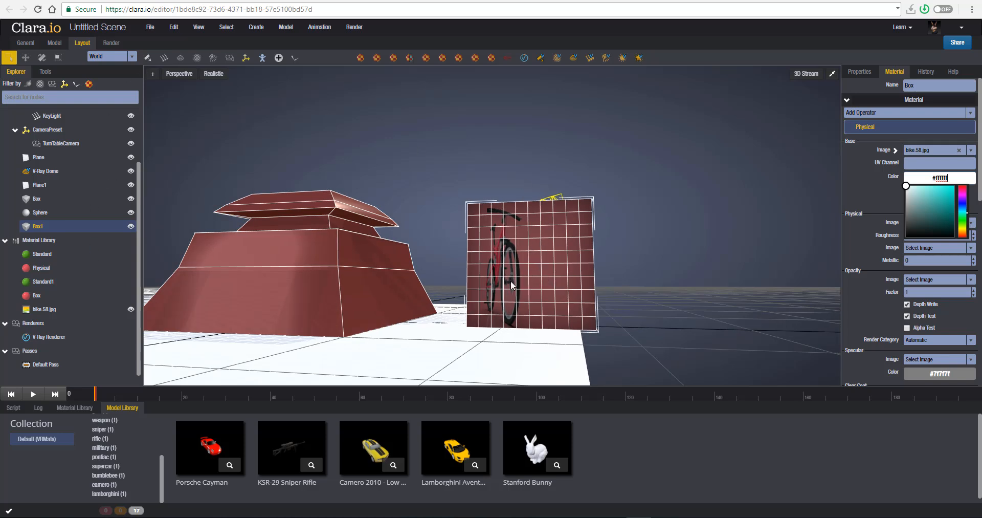
pyautogui.moveTo(496, 242); pyautogui.dragTo(512, 274, button='middle')
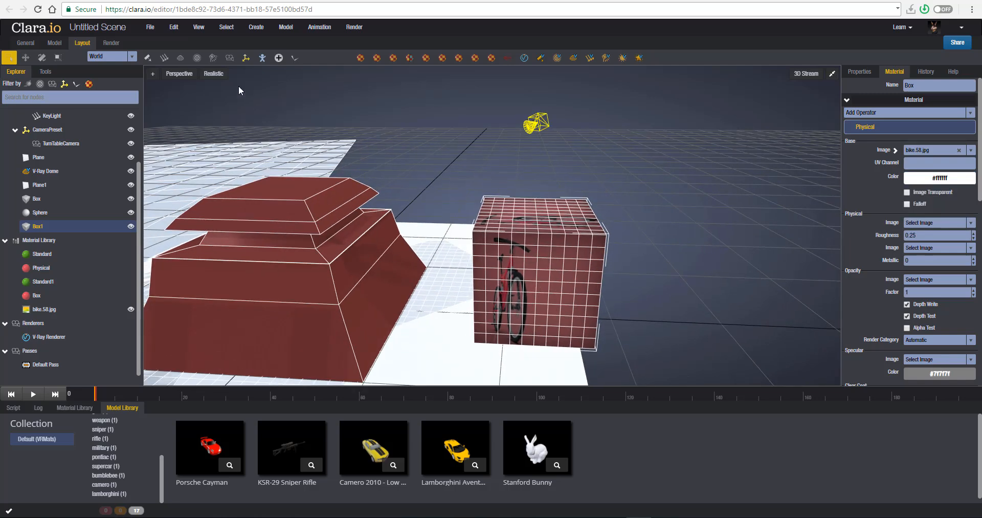
# Scale the textured box to about 1.67 along X and 1.75 along Z
pyautogui.press('w')
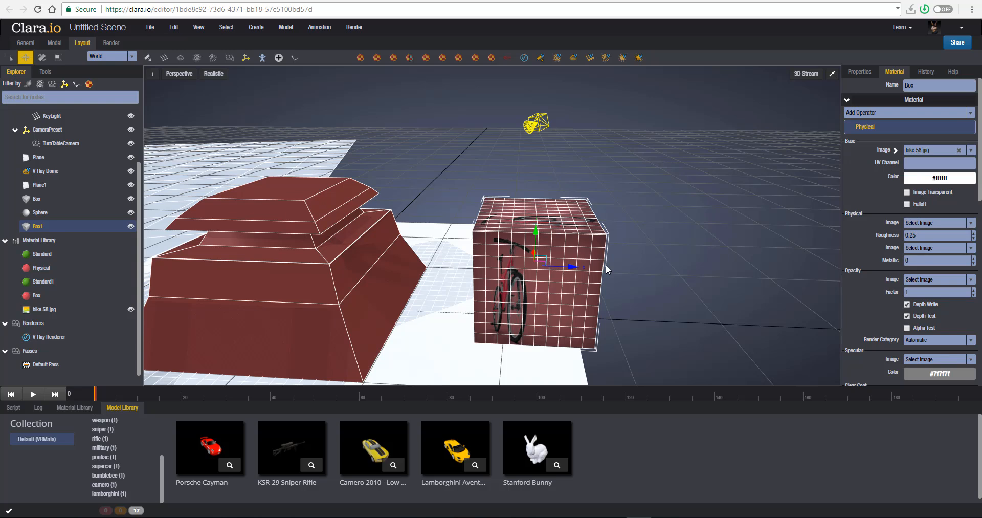
pyautogui.press('e')
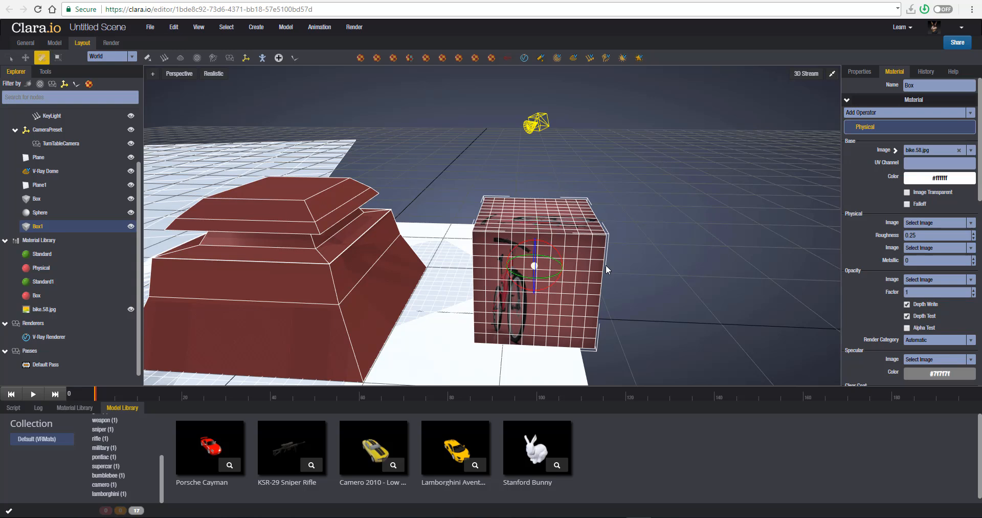
pyautogui.press('r')
pyautogui.moveTo(574, 266); pyautogui.dragTo(660, 275)
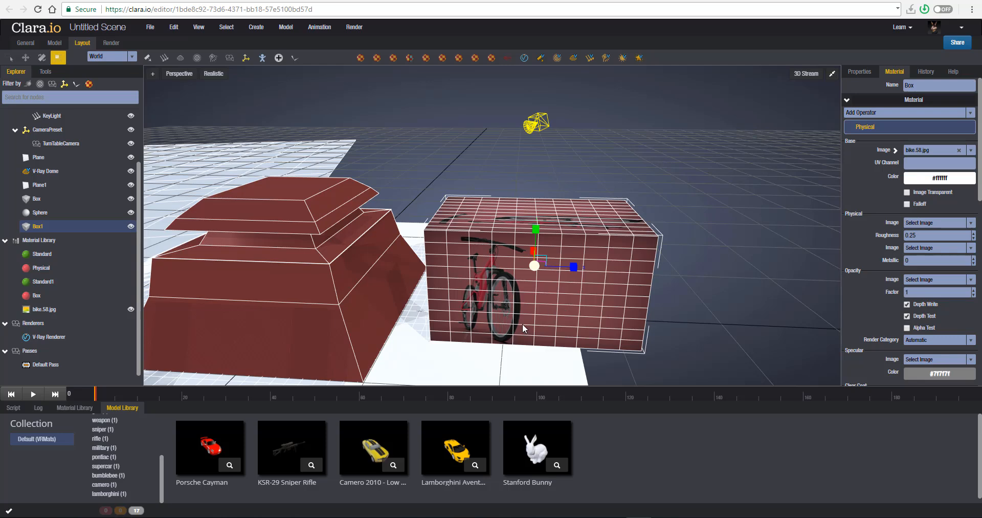
pyautogui.moveTo(522, 323); pyautogui.dragTo(520, 311, button='middle')
pyautogui.scroll(5, 527, 276)
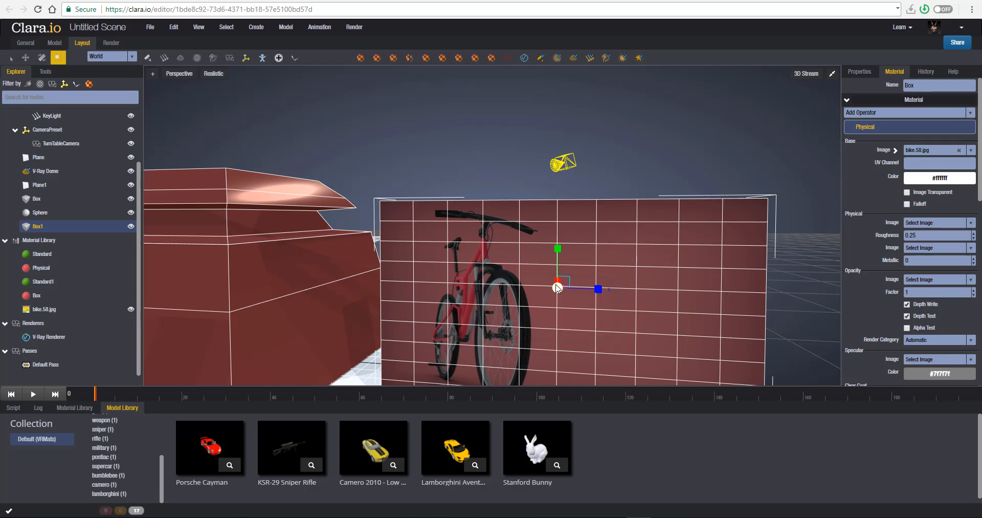
pyautogui.scroll(-4, 564, 279)
pyautogui.moveTo(581, 277); pyautogui.dragTo(514, 307, button='middle')
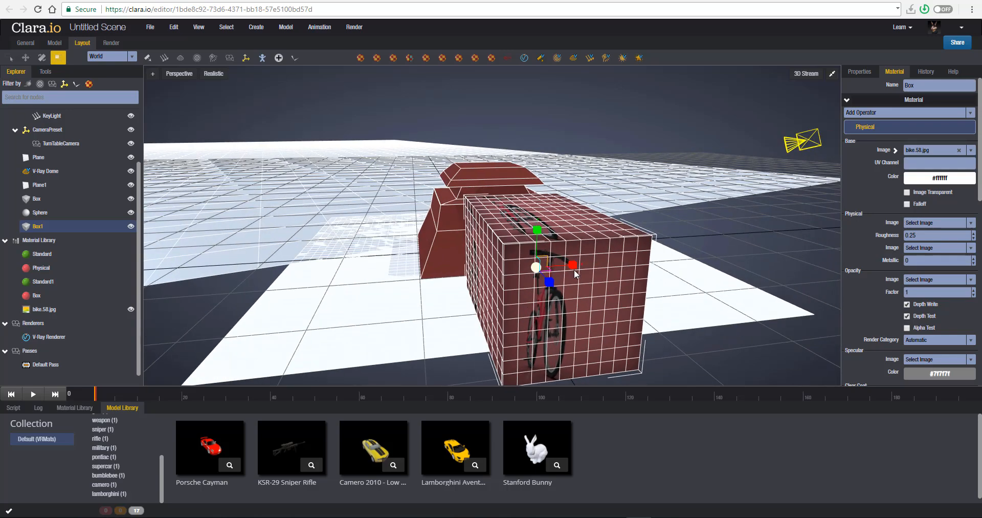
pyautogui.moveTo(575, 273)
pyautogui.mouseDown(button='middle')
pyautogui.moveTo(518, 328)
pyautogui.moveTo(583, 283)
pyautogui.mouseUp(button='middle')
# Move the textured box up along Y to about 0.75
pyautogui.press('w')
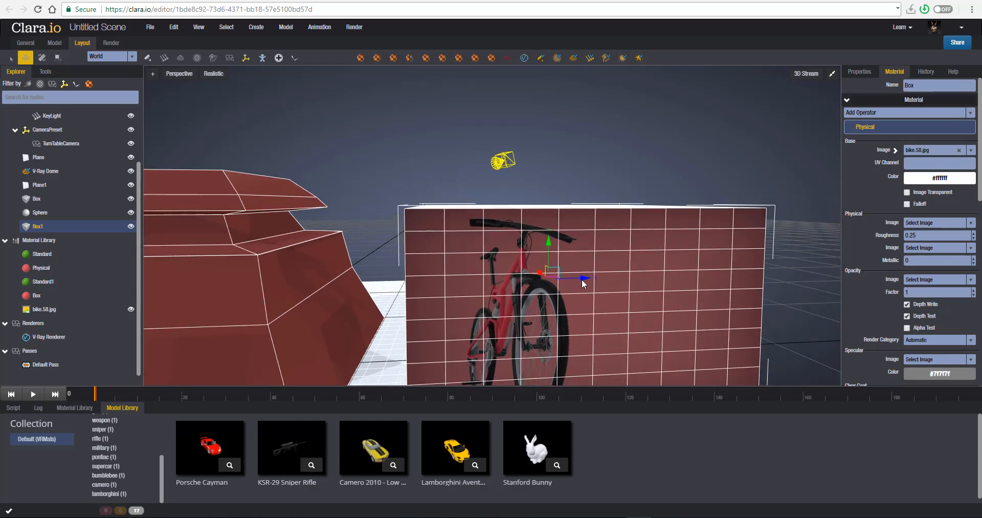
pyautogui.moveTo(551, 256); pyautogui.dragTo(565, 224)
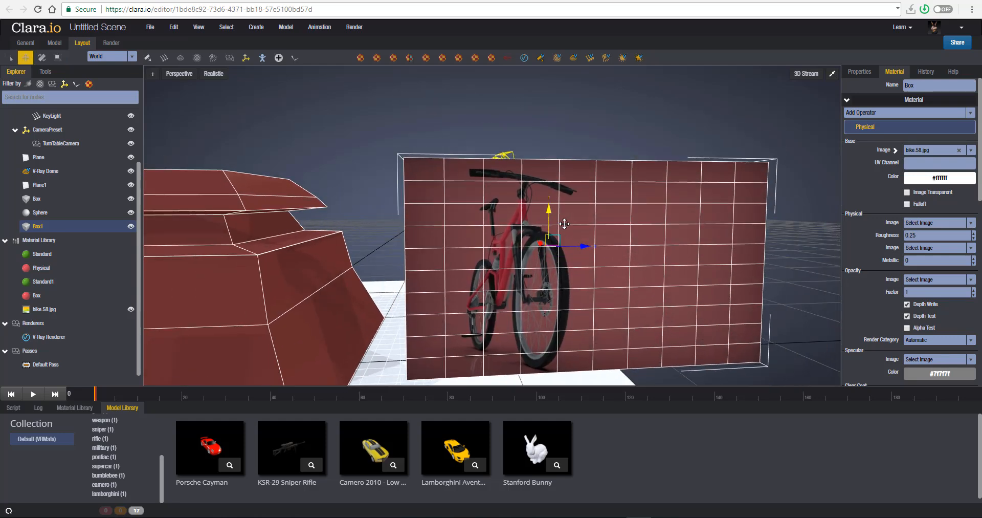
pyautogui.scroll(-3, 566, 225)
pyautogui.scroll(2, 567, 226)
pyautogui.moveTo(605, 248); pyautogui.dragTo(603, 268, button='middle')
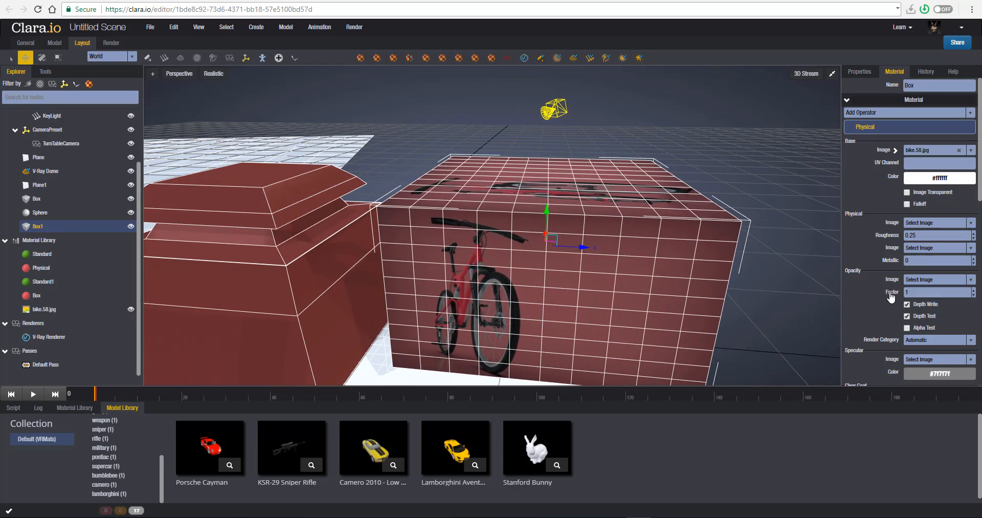
# Look through the Box material's remaining settings and check the images available for Specular without choosing one
pyautogui.scroll(-3, 891, 297)
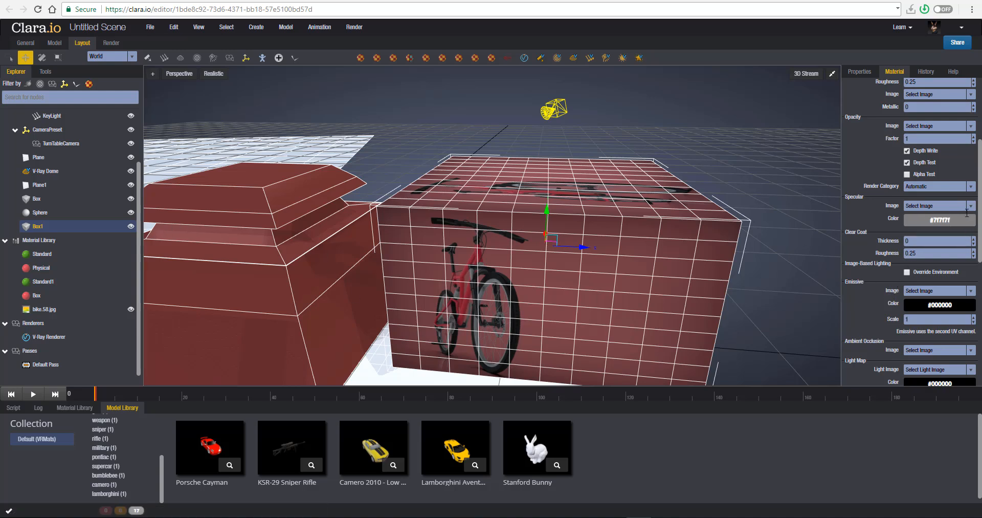
pyautogui.click(966, 207)
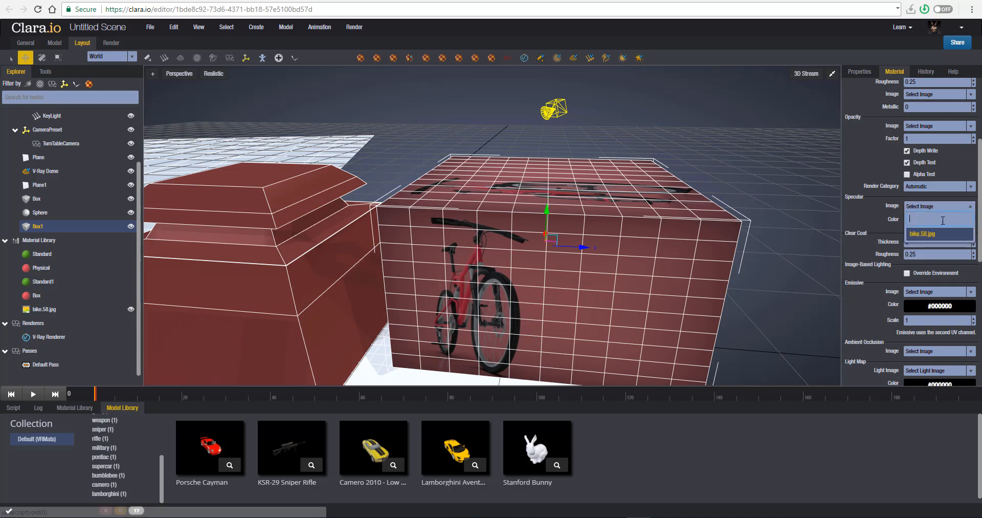
pyautogui.click(870, 217)
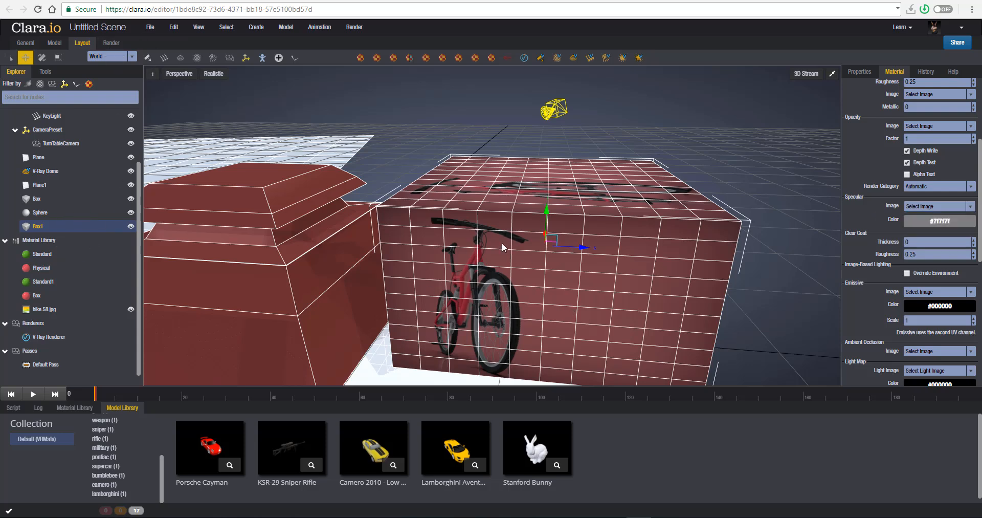
pyautogui.moveTo(502, 243)
pyautogui.mouseDown()
pyautogui.moveTo(479, 183)
pyautogui.moveTo(486, 202)
pyautogui.moveTo(511, 204)
pyautogui.moveTo(469, 228)
pyautogui.moveTo(488, 232)
pyautogui.mouseUp()
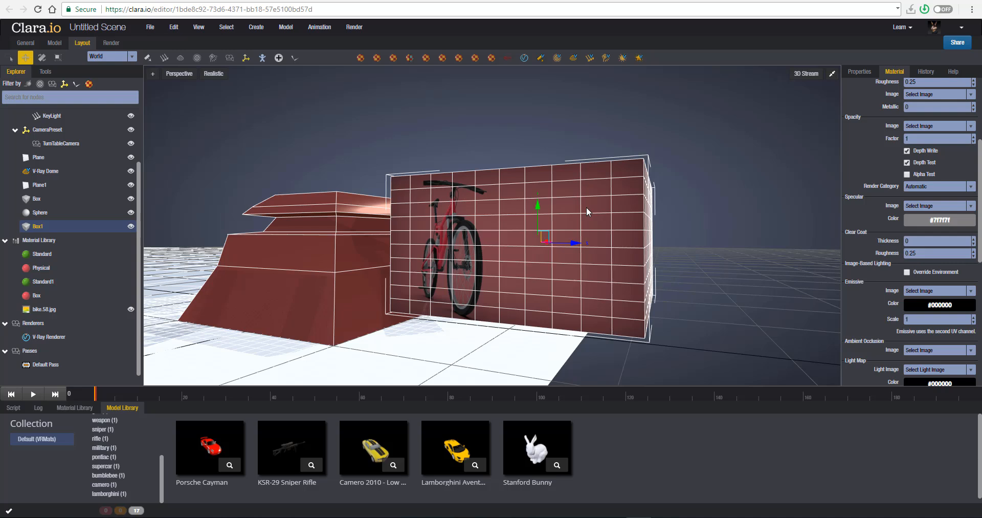
# Switch to the Model workspace and look through its mesh, normals, UV, group and selection tools
pyautogui.click(54, 43)
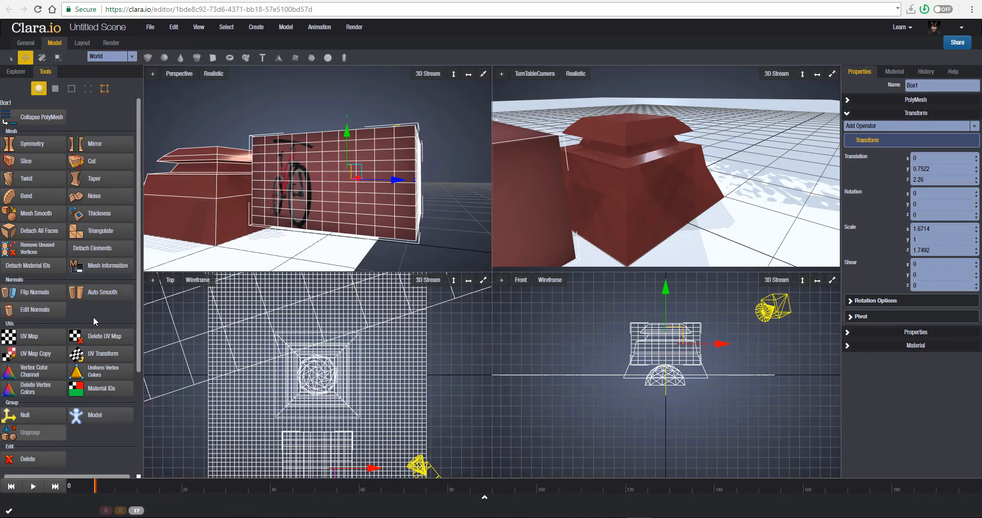
pyautogui.scroll(-5, 93, 316)
pyautogui.scroll(5, 93, 316)
pyautogui.scroll(-3, 60, 276)
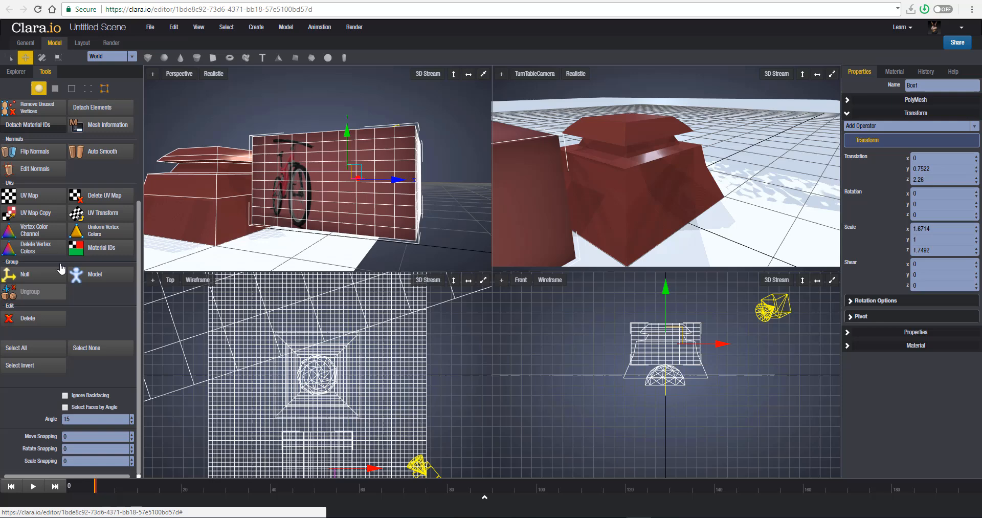
# Browse the object types that can be created, including helpers and lights, without creating anything
pyautogui.click(226, 27)
pyautogui.click(252, 28)
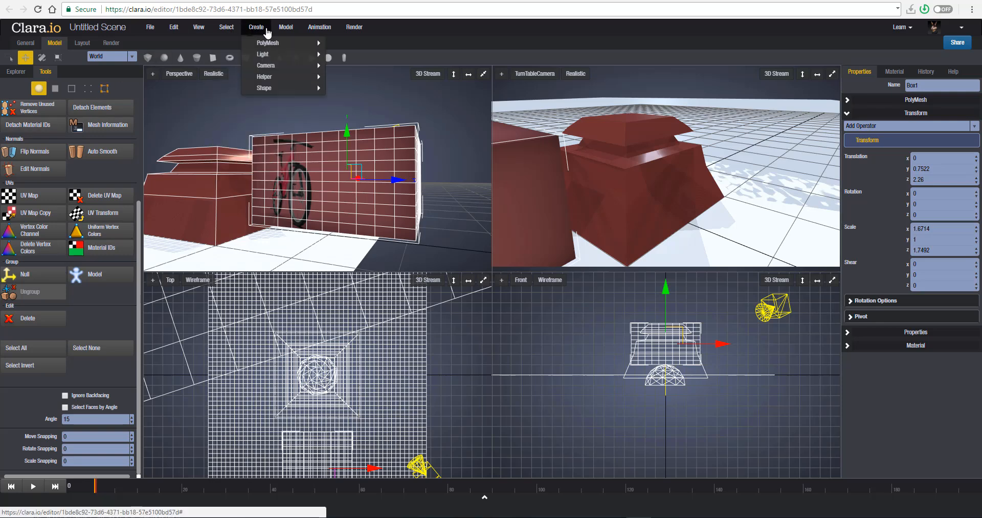
pyautogui.moveTo(302, 76)
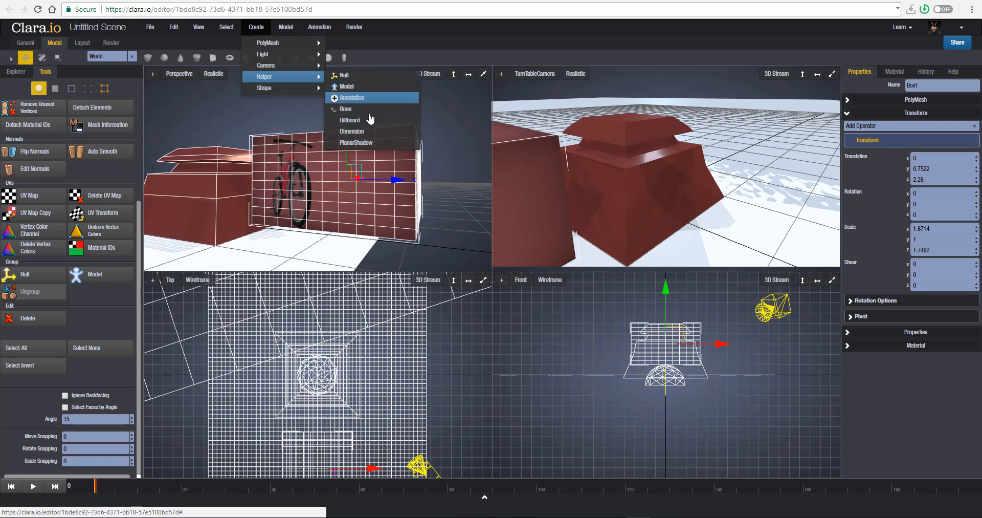
pyautogui.moveTo(305, 58)
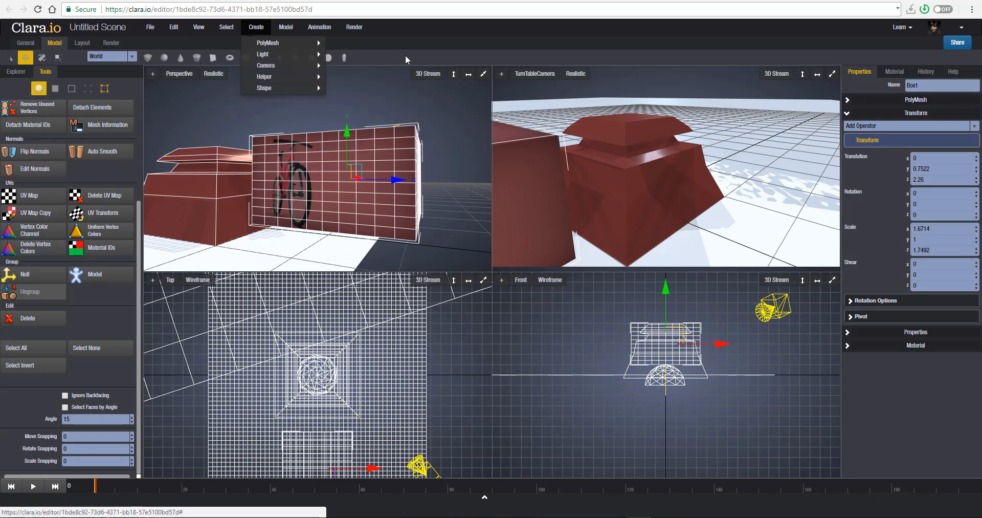
pyautogui.click(418, 44)
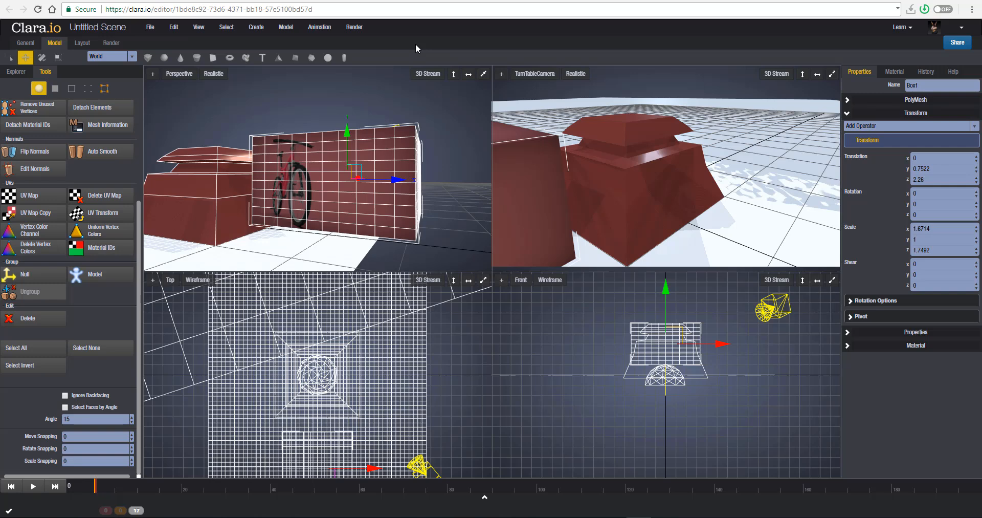
# Switch to the Layout workspace, view the boxes from several angles and clear the object selection
pyautogui.moveTo(275, 123); pyautogui.dragTo(292, 121, button='middle')
pyautogui.click(82, 43)
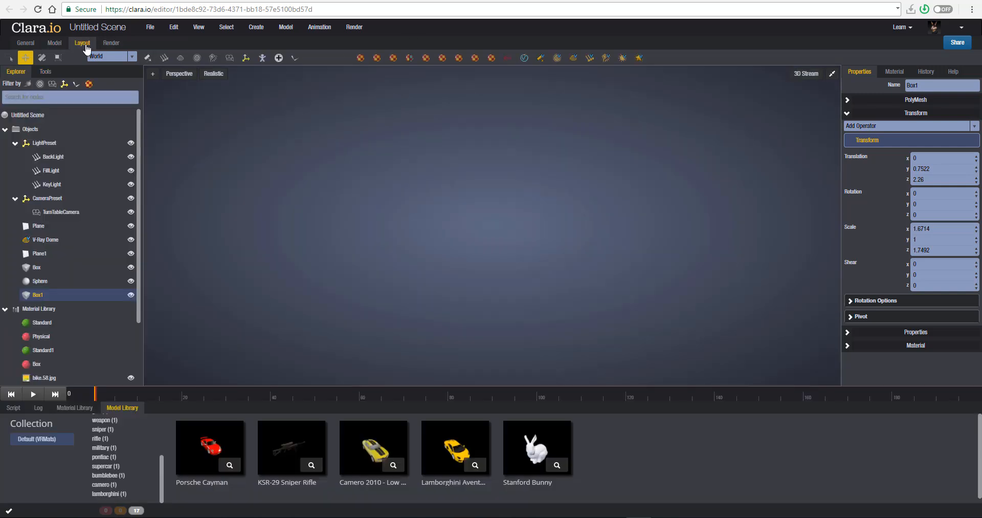
pyautogui.moveTo(318, 175)
pyautogui.mouseDown(button='middle')
pyautogui.moveTo(300, 179)
pyautogui.moveTo(326, 187)
pyautogui.moveTo(329, 176)
pyautogui.moveTo(311, 173)
pyautogui.moveTo(331, 186)
pyautogui.mouseUp(button='middle')
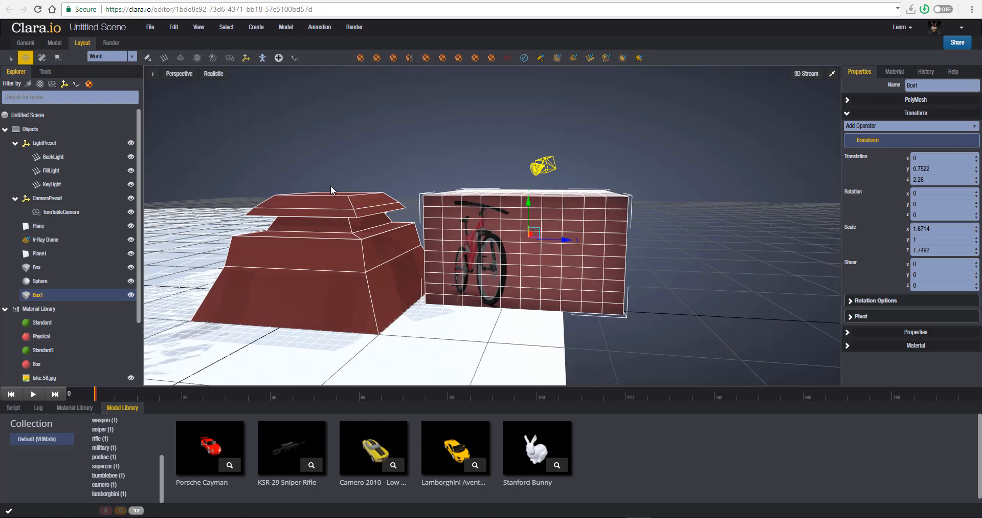
pyautogui.moveTo(392, 192); pyautogui.dragTo(383, 187, button='middle')
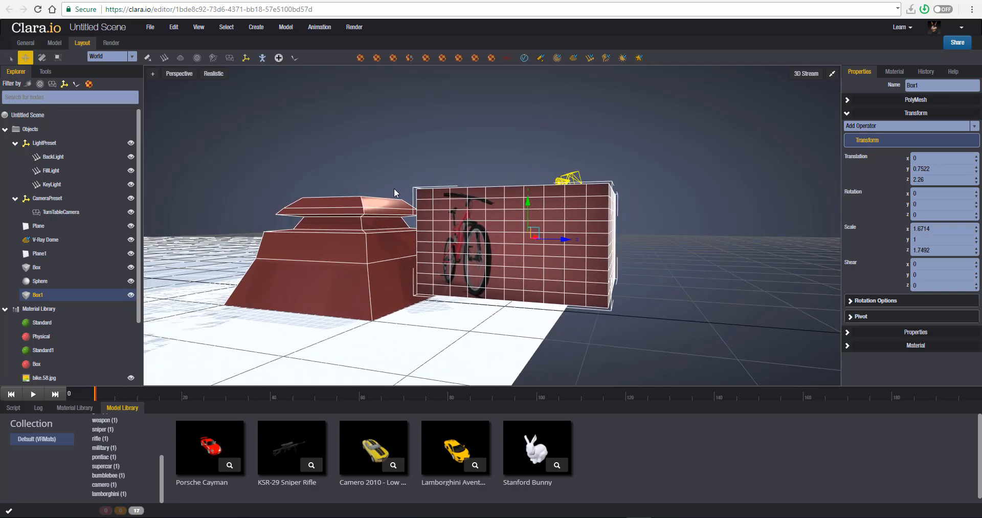
pyautogui.scroll(3, 452, 187)
pyautogui.moveTo(499, 181); pyautogui.dragTo(456, 189, button='middle')
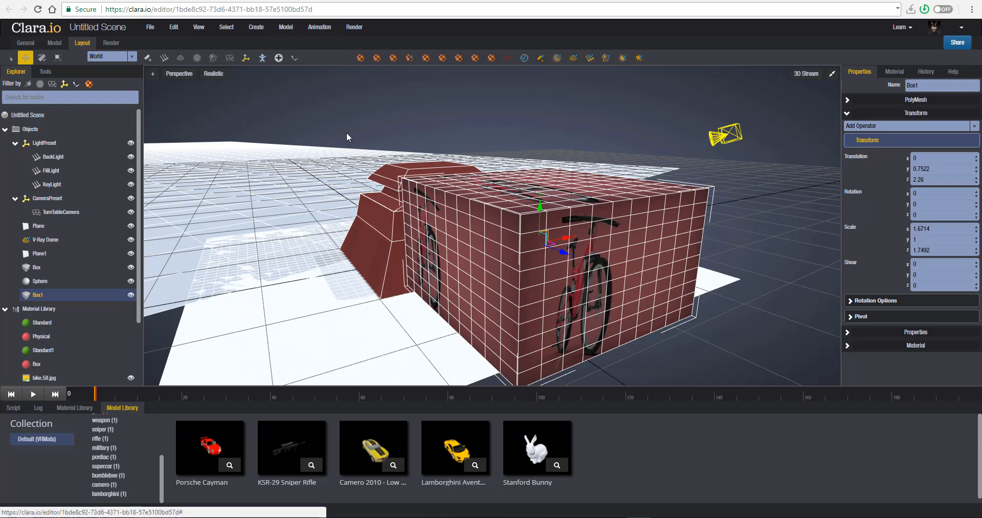
pyautogui.moveTo(385, 189)
pyautogui.mouseDown(button='middle')
pyautogui.moveTo(425, 183)
pyautogui.moveTo(393, 179)
pyautogui.mouseUp(button='middle')
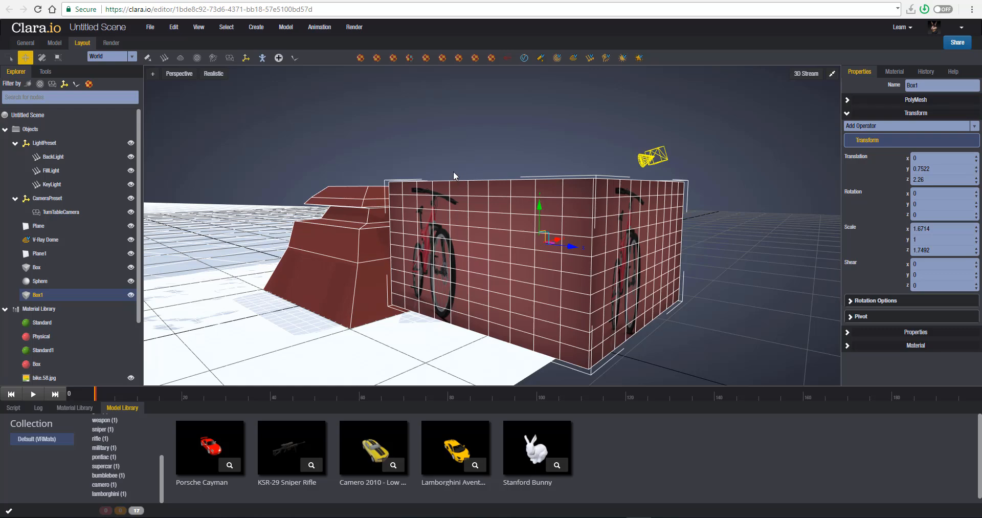
pyautogui.moveTo(431, 125); pyautogui.dragTo(573, 241)
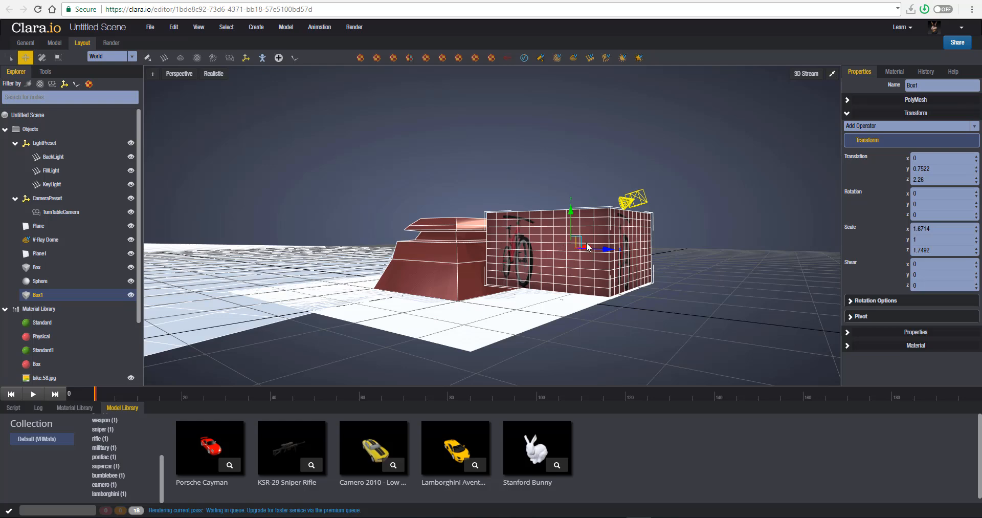
pyautogui.moveTo(588, 245); pyautogui.dragTo(542, 250)
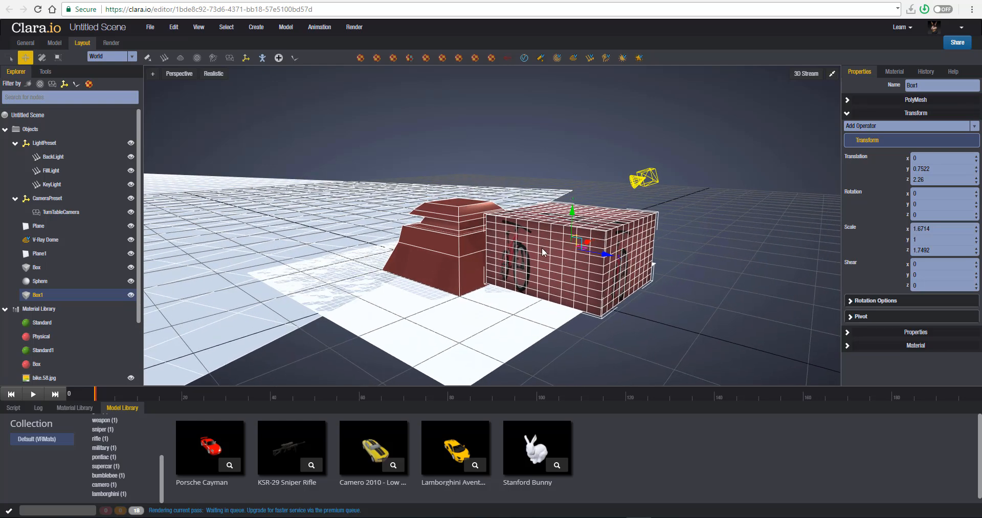
pyautogui.click(337, 136)
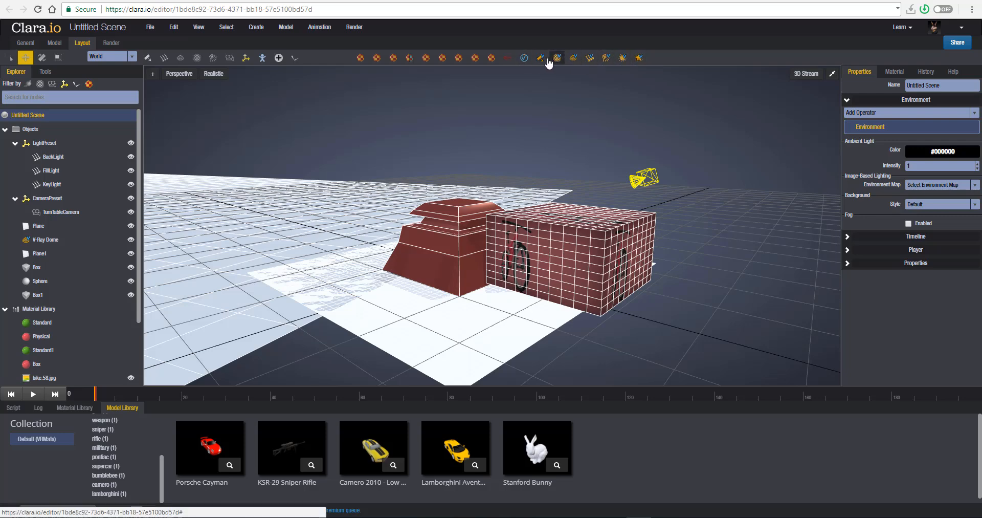
# Move the V-Ray Dome away from the boxes, and hide it along with KeyLight, FillLight and BackLight
pyautogui.scroll(-2, 380, 217)
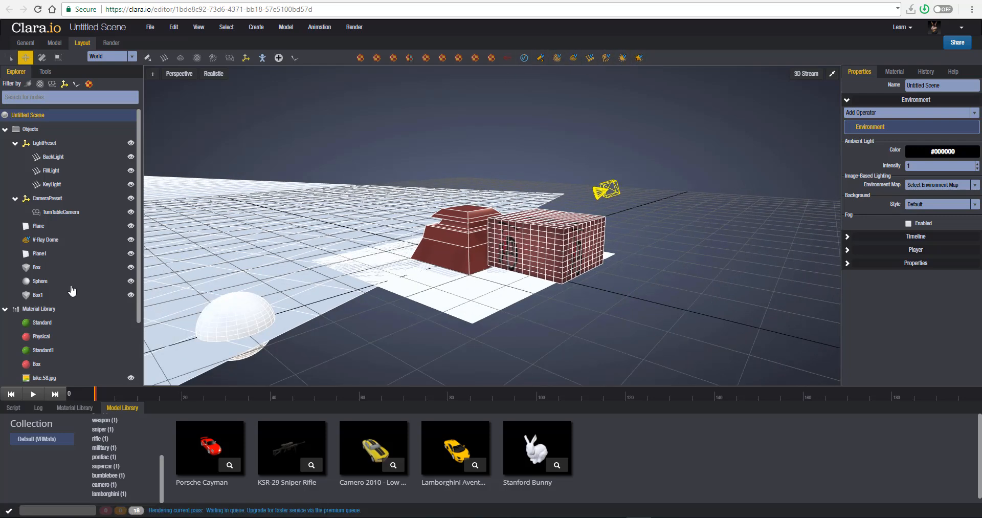
pyautogui.click(41, 239)
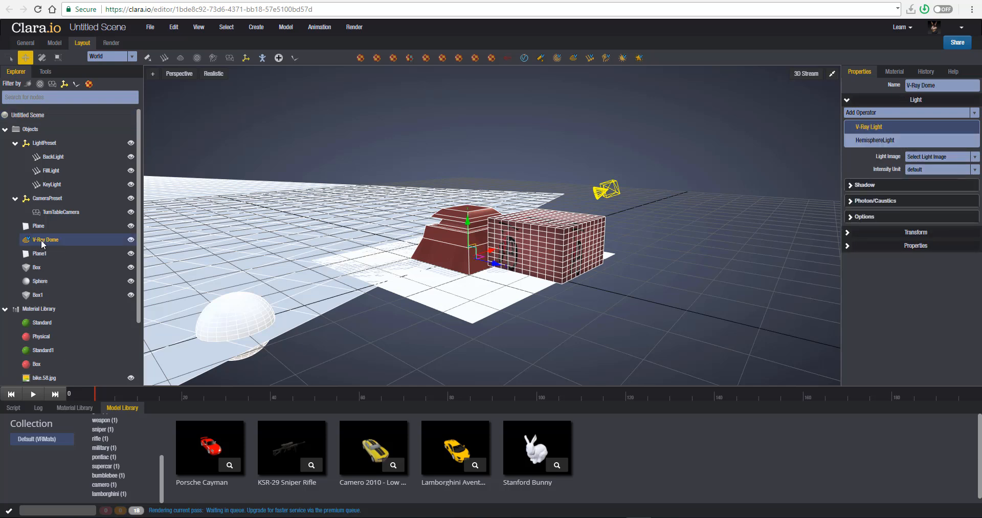
pyautogui.moveTo(483, 253); pyautogui.dragTo(362, 240)
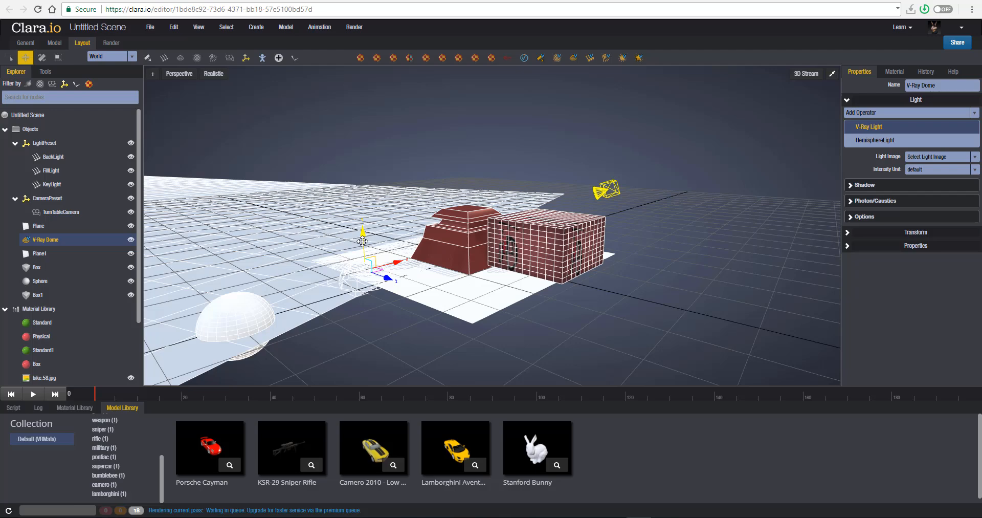
pyautogui.click(131, 239)
pyautogui.moveTo(489, 286); pyautogui.dragTo(265, 255, button='middle')
pyautogui.click(131, 185)
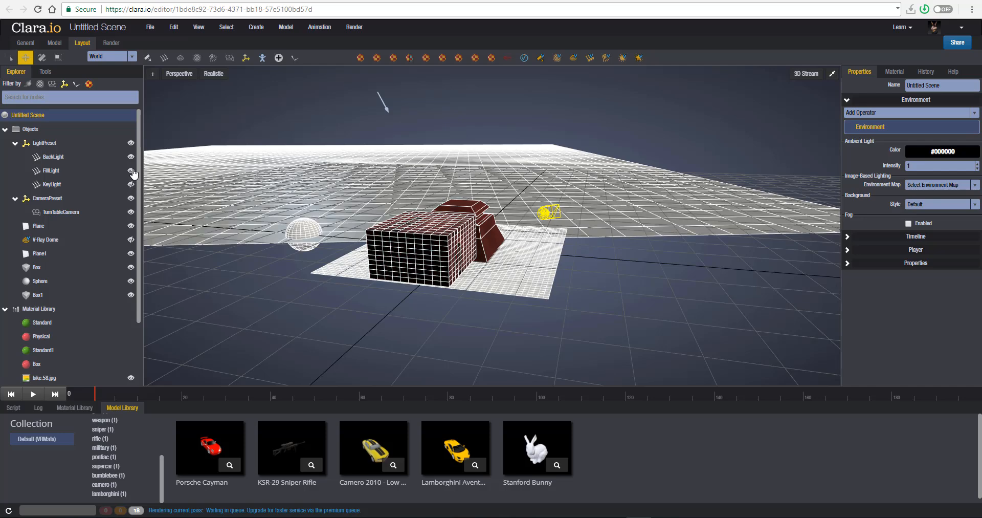
pyautogui.click(131, 170)
pyautogui.click(131, 156)
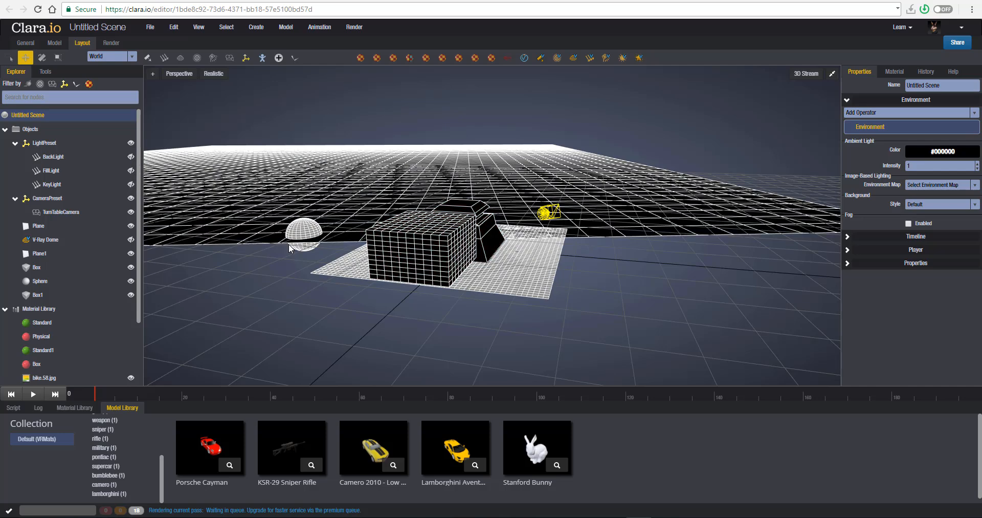
# Try a standard AreaLight placed beside the boxes and look over the other standard light types
pyautogui.click(149, 58)
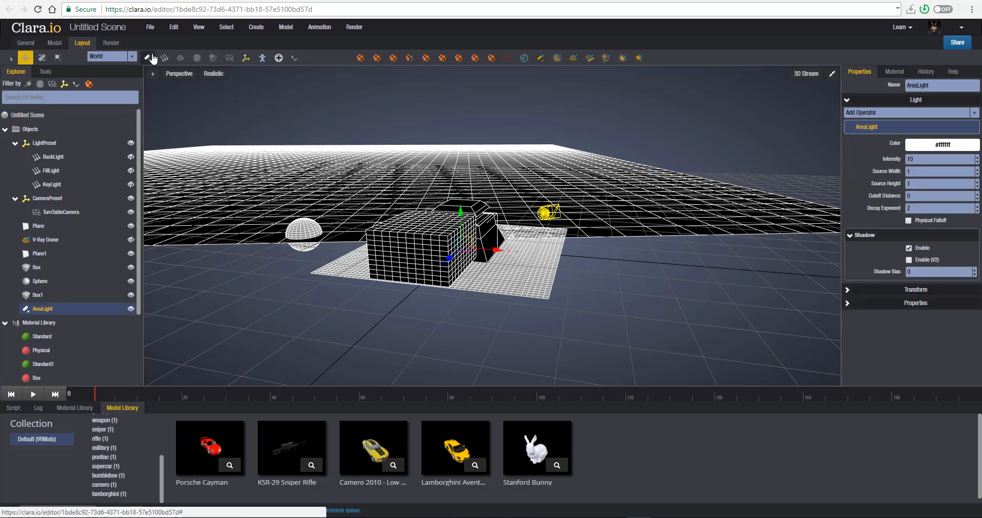
pyautogui.click(256, 27)
pyautogui.moveTo(276, 53)
pyautogui.moveTo(379, 53)
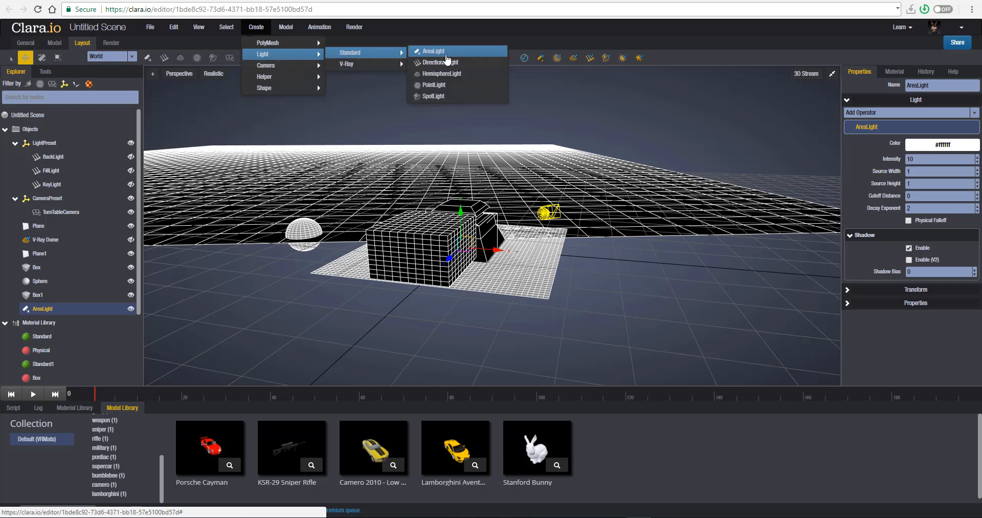
pyautogui.moveTo(494, 250); pyautogui.dragTo(658, 285)
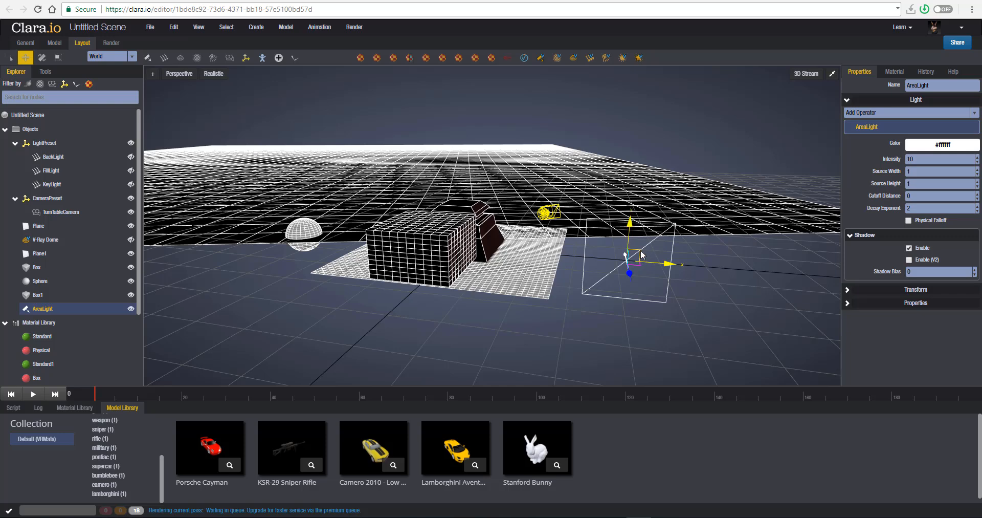
pyautogui.moveTo(643, 254); pyautogui.dragTo(591, 252)
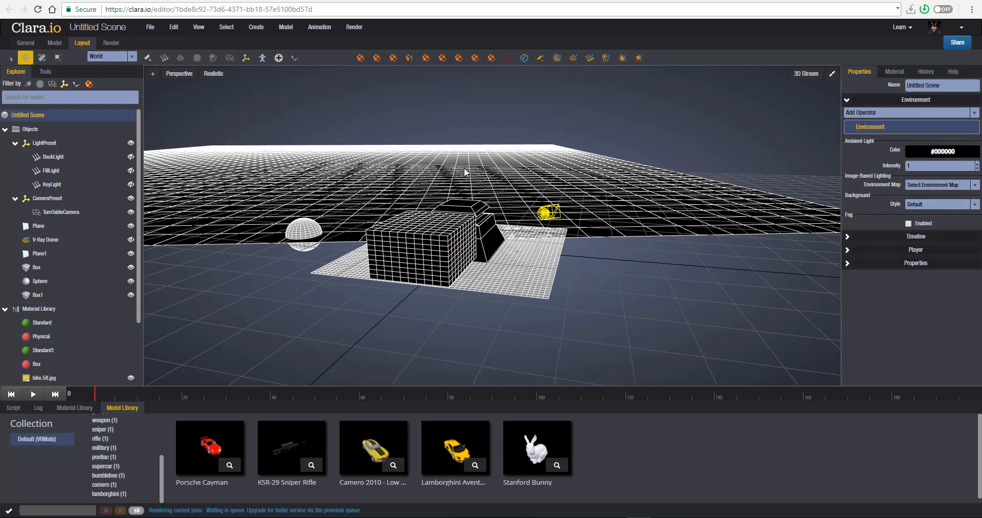
# Create a V-Ray Area Light, place it large and tilted above the boxes, and check its lighting from several angles
pyautogui.click(256, 27)
pyautogui.moveTo(290, 54)
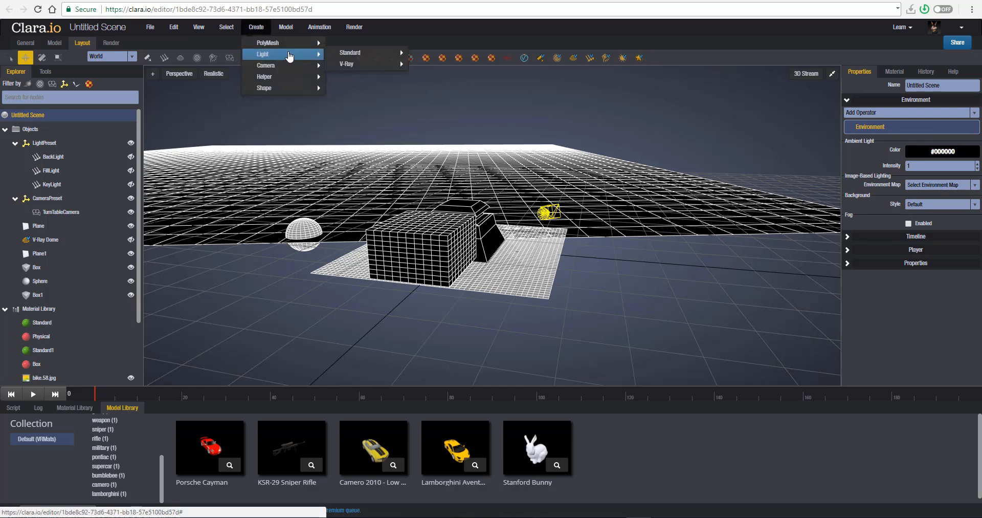
pyautogui.moveTo(364, 64)
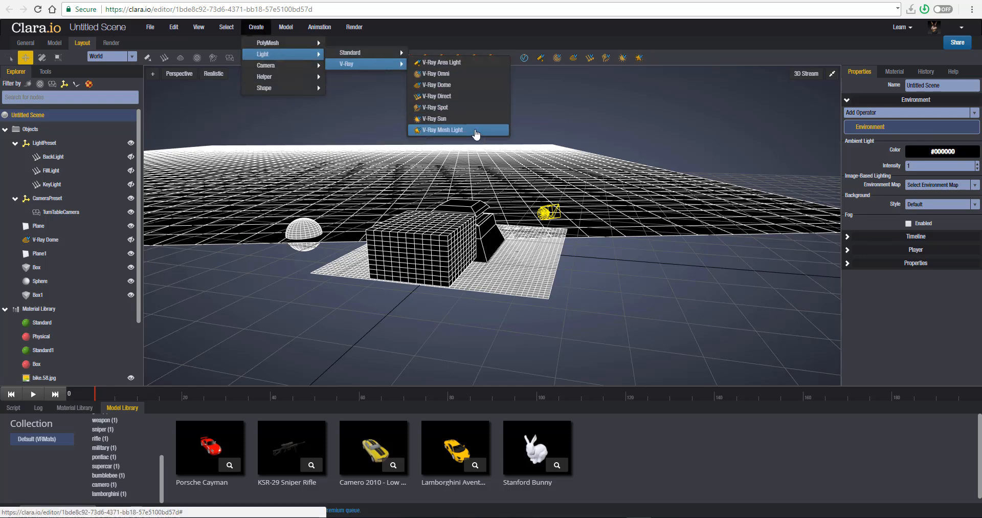
pyautogui.click(458, 63)
pyautogui.moveTo(496, 250); pyautogui.dragTo(634, 261)
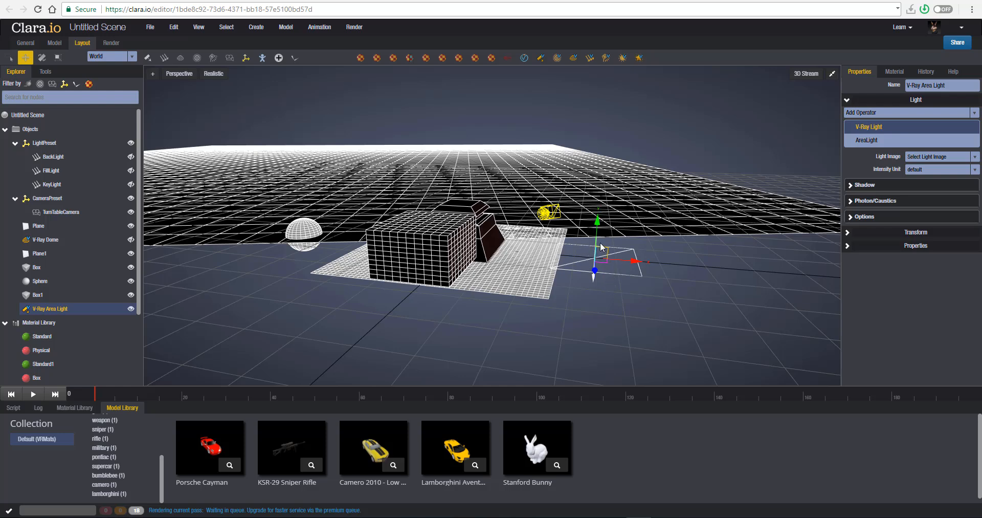
pyautogui.moveTo(596, 233); pyautogui.dragTo(592, 130)
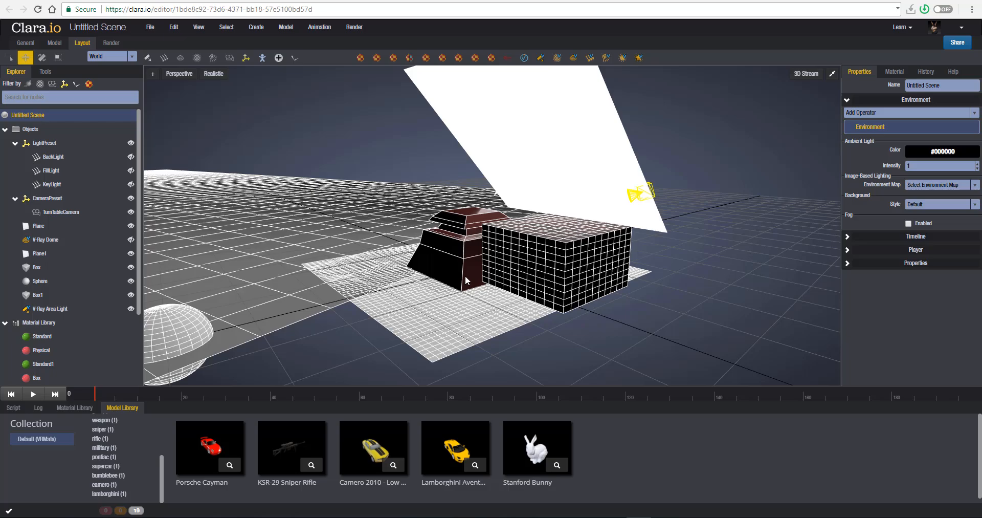
pyautogui.moveTo(466, 276); pyautogui.dragTo(517, 291)
pyautogui.scroll(3, 477, 280)
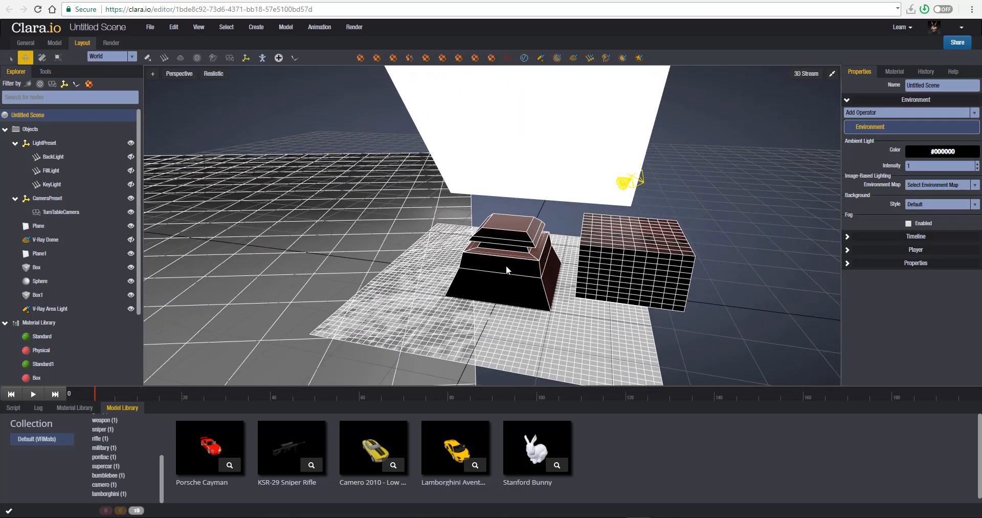
pyautogui.click(644, 178)
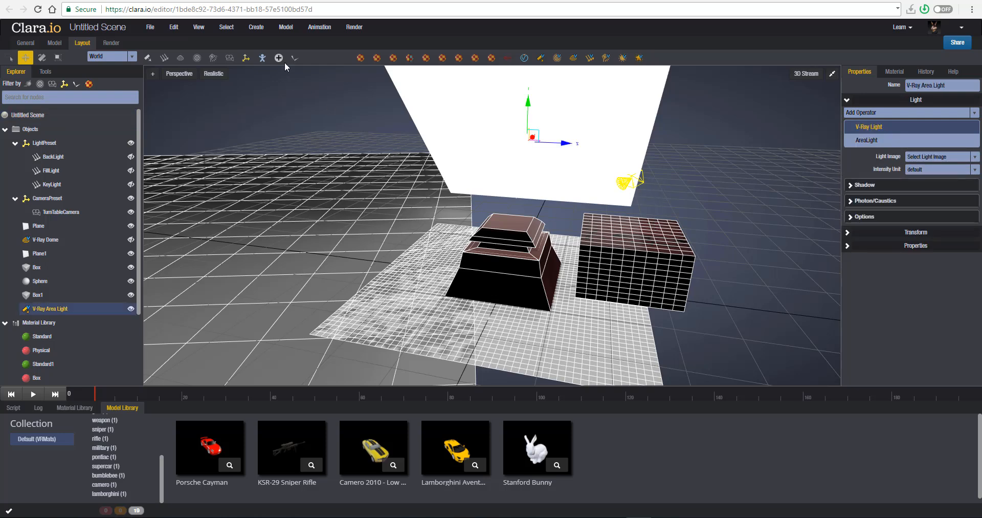
pyautogui.moveTo(535, 211); pyautogui.dragTo(469, 169, button='middle')
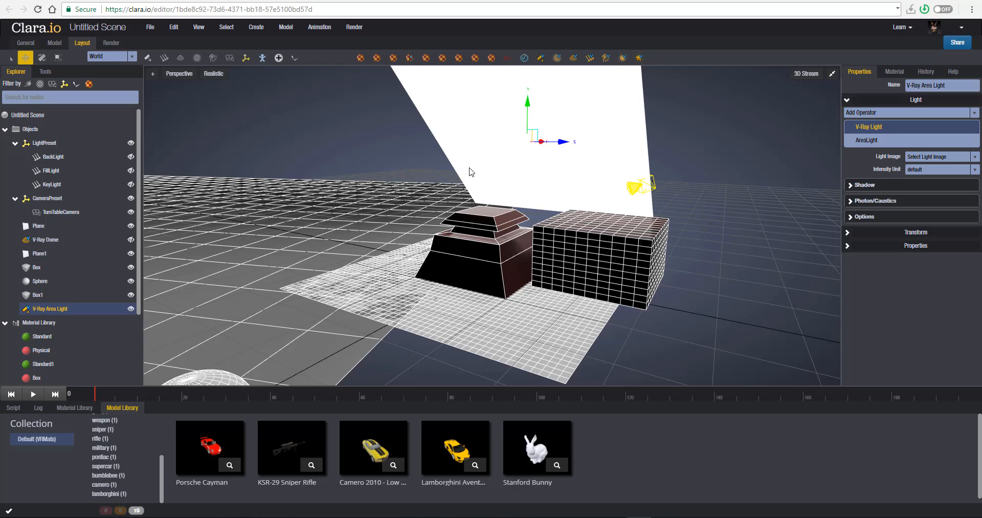
# Create a camera and move it out of the stepped box to the open floor beyond the textured box
pyautogui.click(261, 30)
pyautogui.moveTo(281, 67)
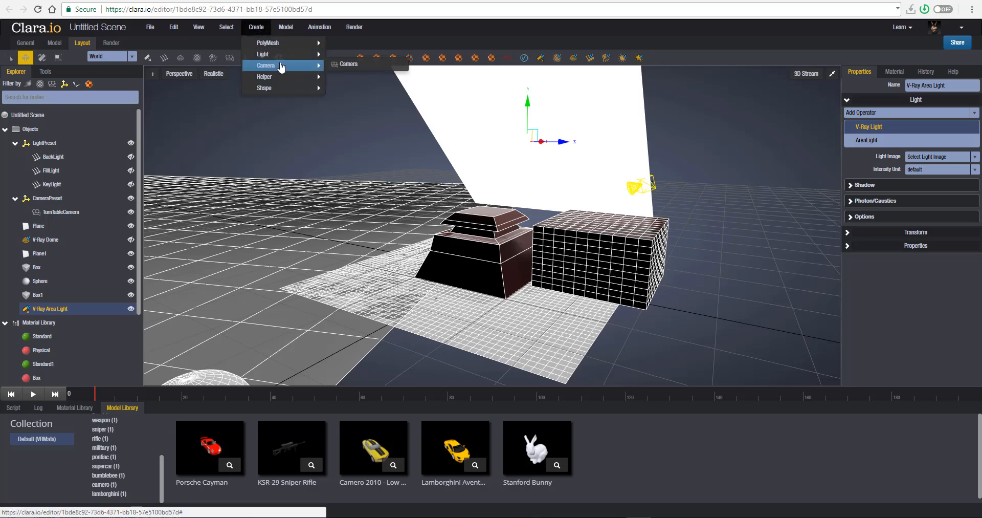
pyautogui.click(347, 65)
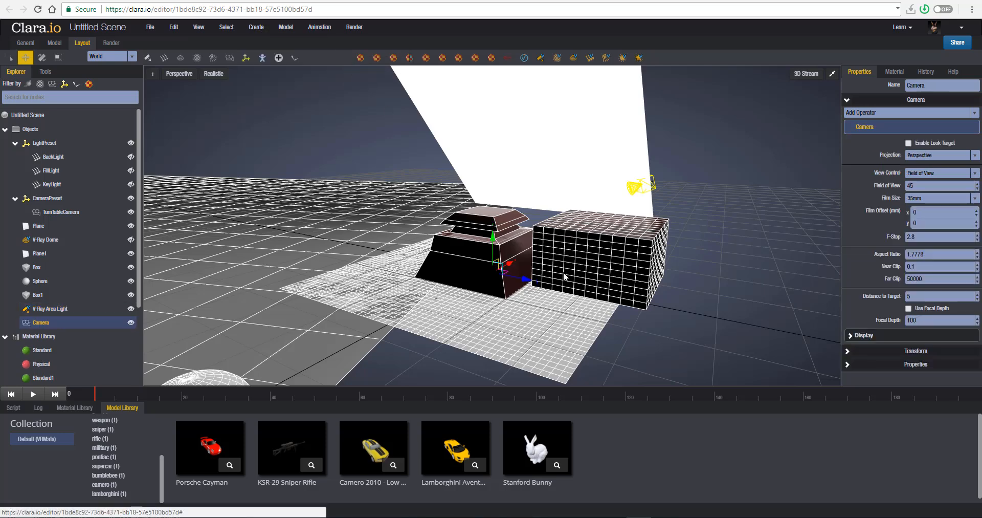
pyautogui.moveTo(512, 276); pyautogui.dragTo(700, 322)
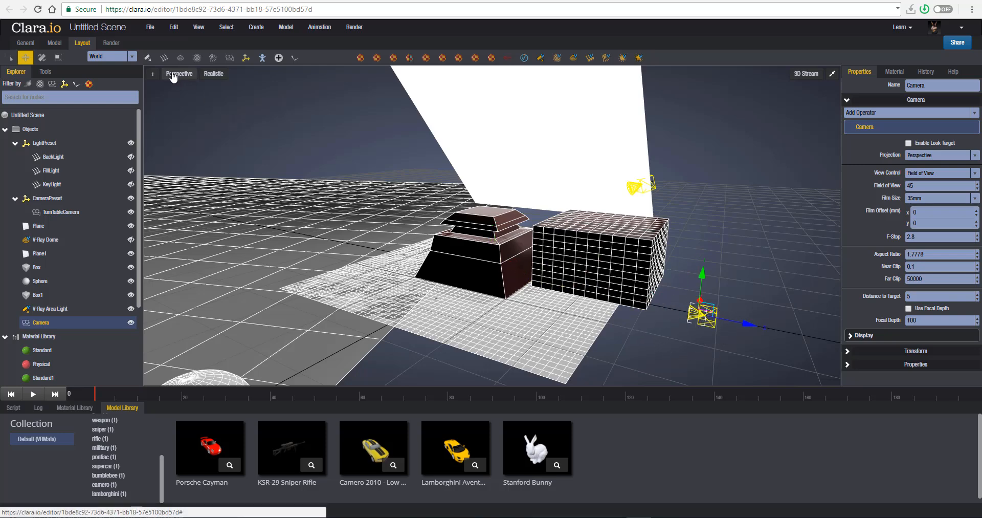
# Rename the new camera Camera02 and set the viewport to look through it
pyautogui.click(921, 85)
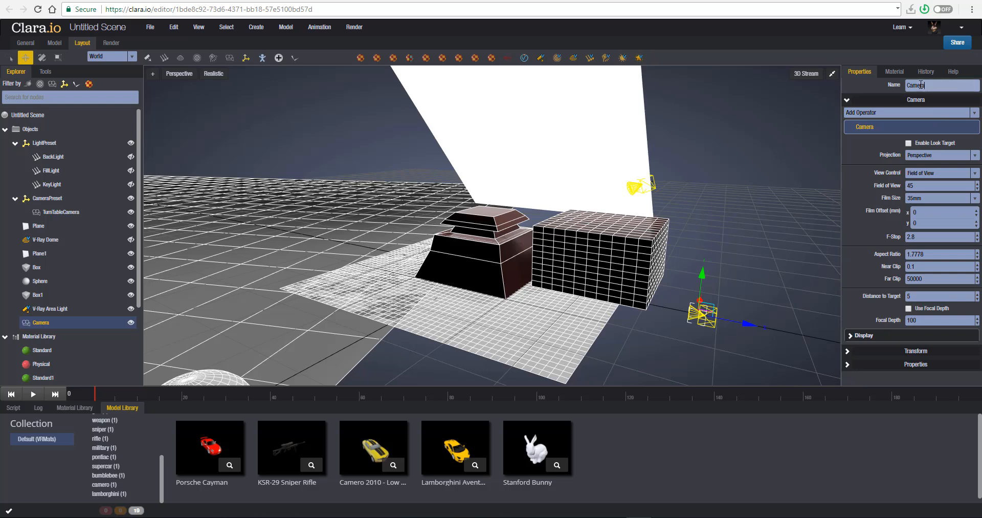
pyautogui.moveTo(924, 85); pyautogui.dragTo(882, 91)
pyautogui.click(183, 75)
pyautogui.moveTo(200, 88)
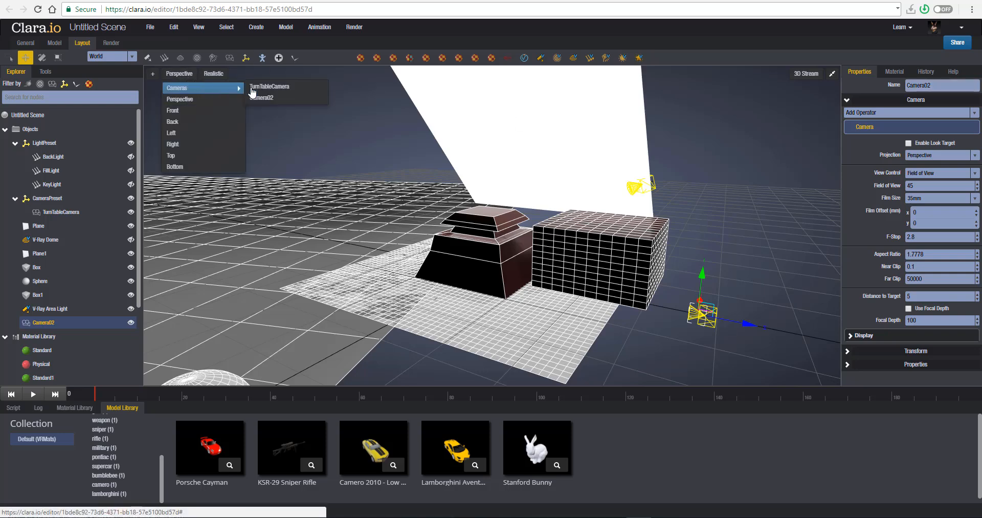
pyautogui.click(277, 98)
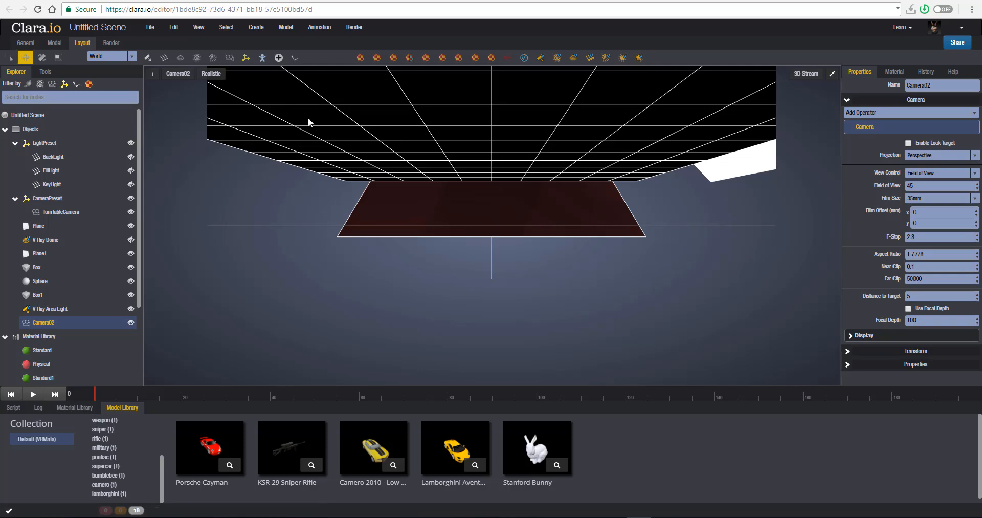
# Reposition Camera02 through its own view to frame both boxes from a raised angle, about 5.6 from its target
pyautogui.moveTo(446, 174); pyautogui.dragTo(453, 322, button='middle')
pyautogui.scroll(-6, 435, 284)
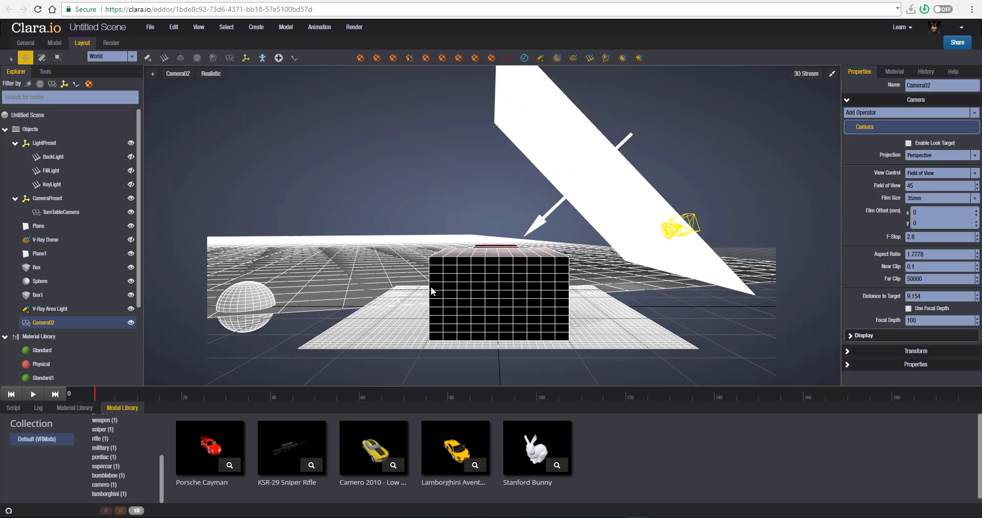
pyautogui.scroll(3, 427, 291)
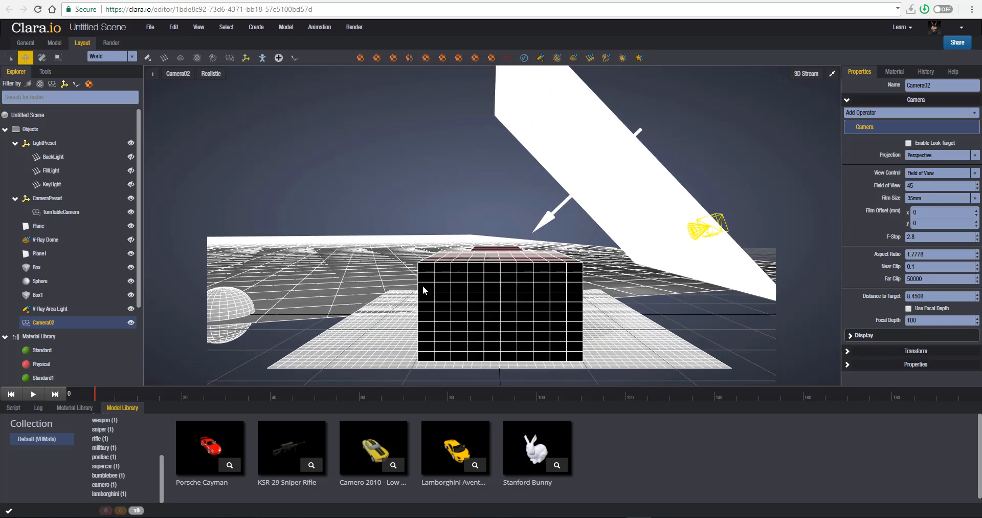
pyautogui.moveTo(405, 308); pyautogui.dragTo(463, 312, button='middle')
pyautogui.moveTo(568, 263); pyautogui.dragTo(504, 235, button='middle')
pyautogui.scroll(2, 581, 259)
pyautogui.scroll(3, 581, 260)
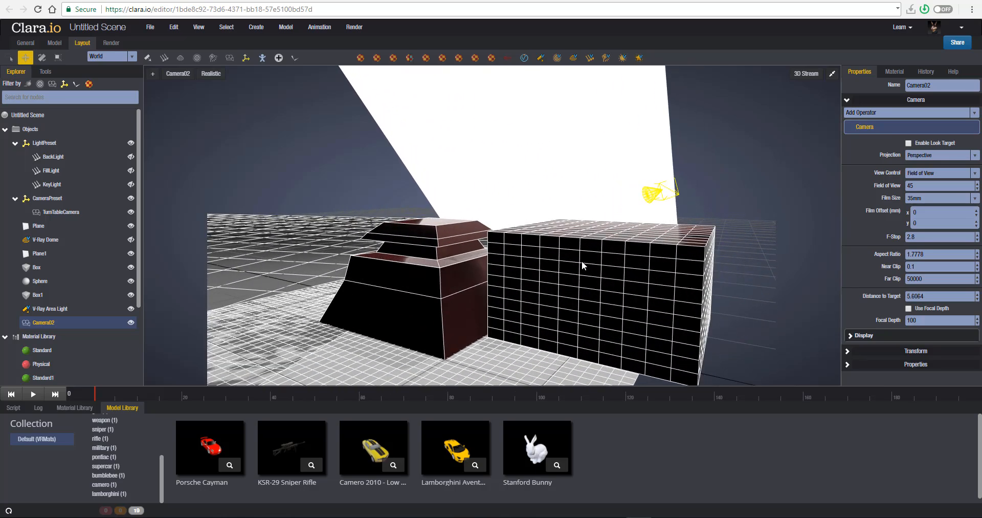
pyautogui.moveTo(548, 260); pyautogui.dragTo(543, 179, button='middle')
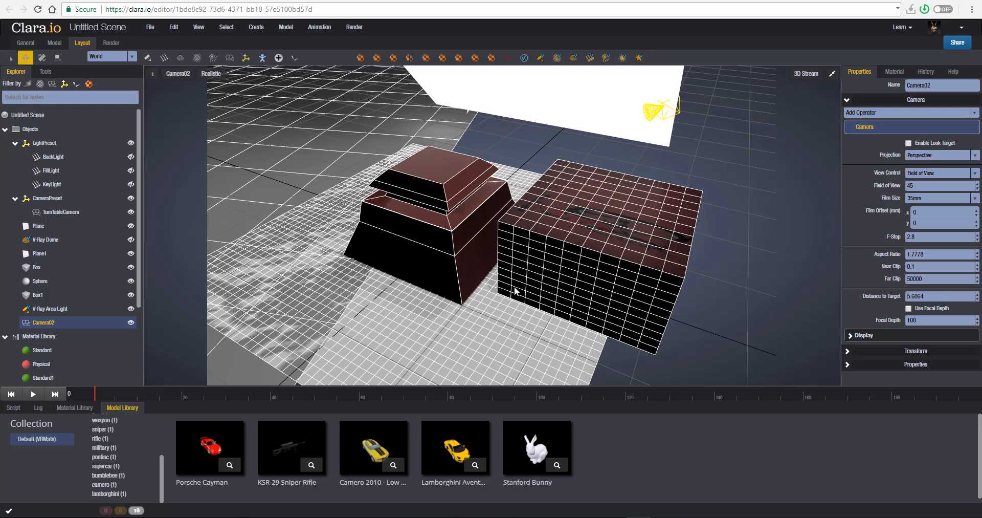
pyautogui.moveTo(517, 265); pyautogui.dragTo(519, 258, button='middle')
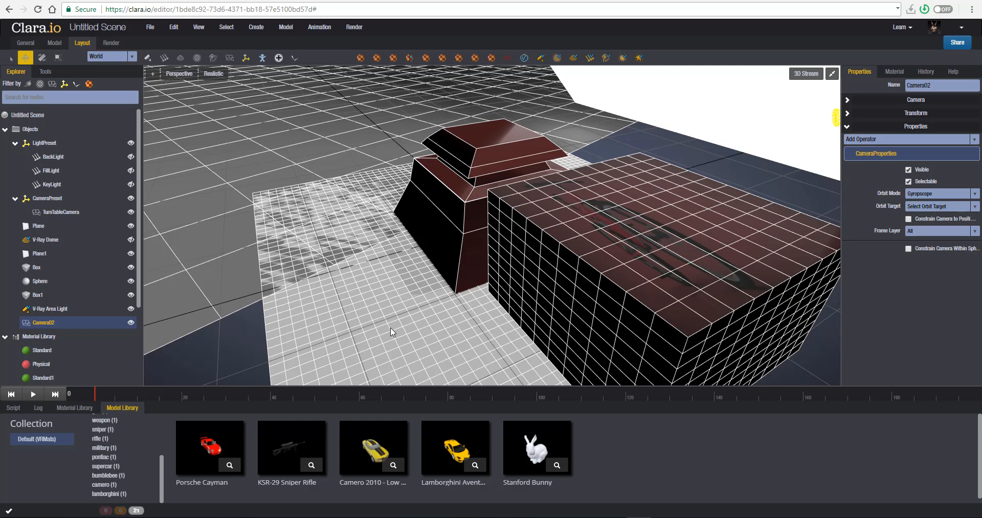
# Inspect the boxes and area light from a lower angle in the perspective view and open Camera02's camera settings
pyautogui.scroll(-5, 447, 289)
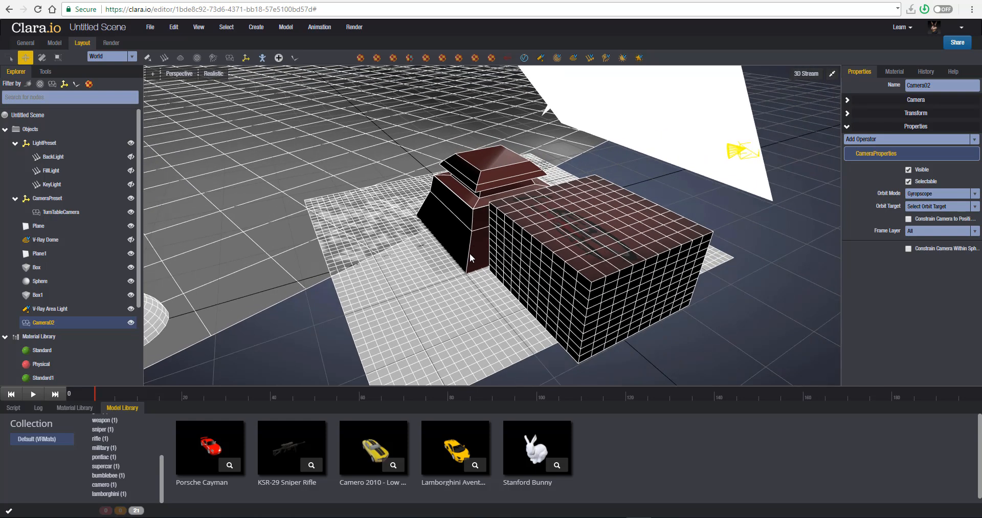
pyautogui.moveTo(447, 290); pyautogui.dragTo(557, 270, button='middle')
pyautogui.scroll(2, 558, 270)
pyautogui.scroll(2, 471, 311)
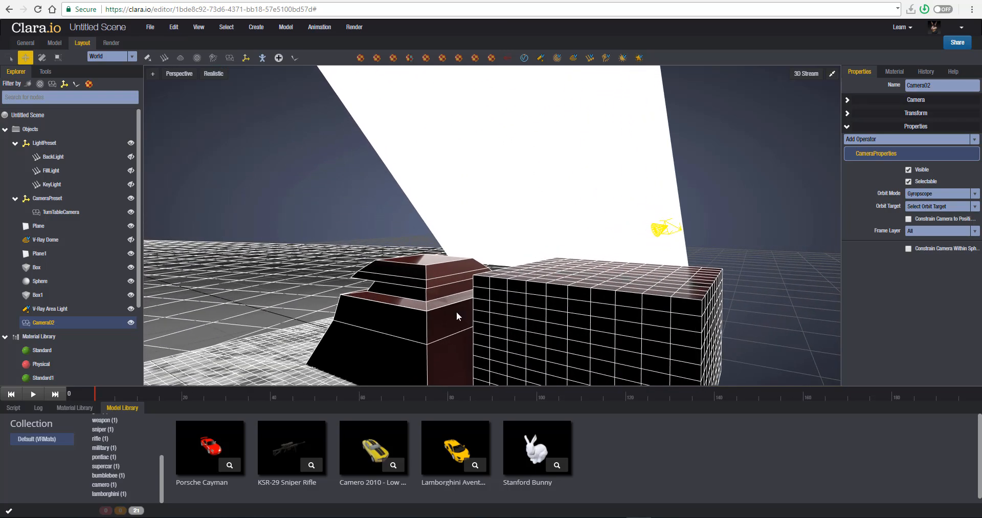
pyautogui.click(71, 309)
pyautogui.click(66, 322)
pyautogui.click(857, 100)
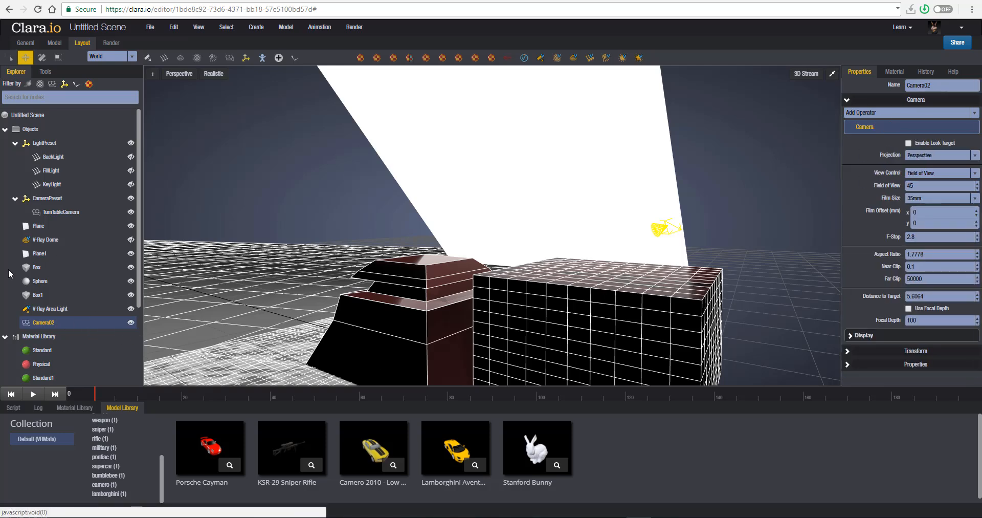
pyautogui.moveTo(489, 311); pyautogui.dragTo(509, 304, button='middle')
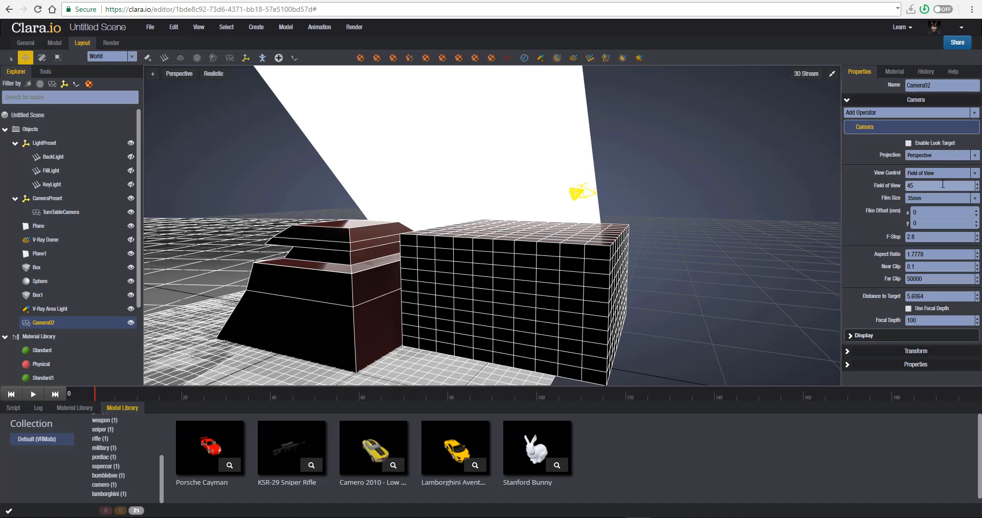
# Try a field of view of 70 on Camera02, settle on 35, and set the viewport to look through Camera02
pyautogui.doubleClick(943, 185)
pyautogui.write('70')
pyautogui.press('Return')
pyautogui.doubleClick(943, 185)
pyautogui.write('35')
pyautogui.press('Return')
pyautogui.click(188, 81)
pyautogui.moveTo(179, 88)
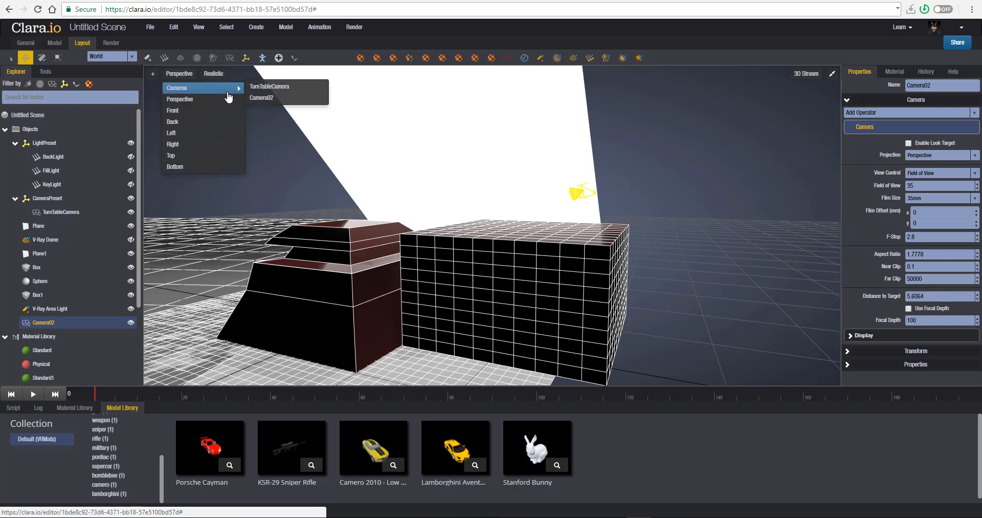
pyautogui.click(268, 98)
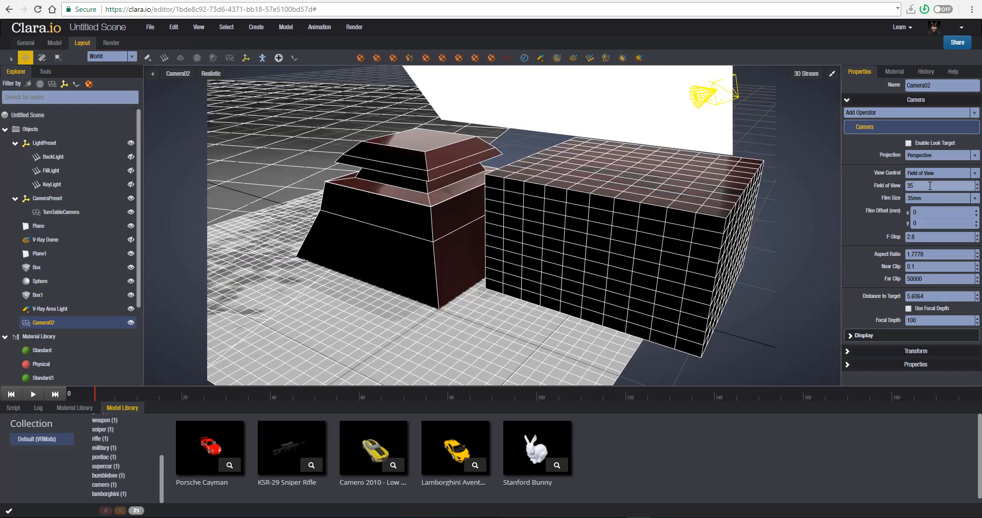
# Review the available view control and film size options for Camera02
pyautogui.click(869, 179)
pyautogui.click(956, 171)
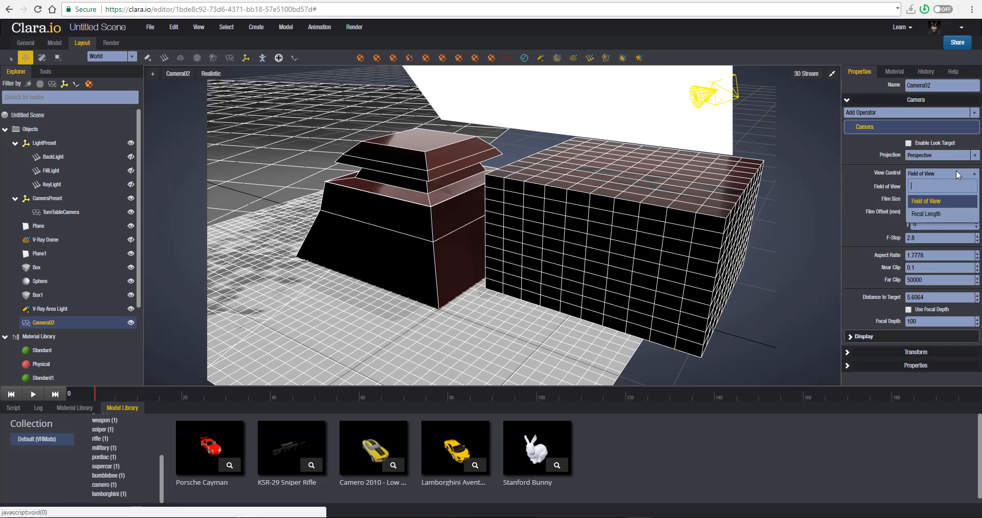
pyautogui.click(956, 171)
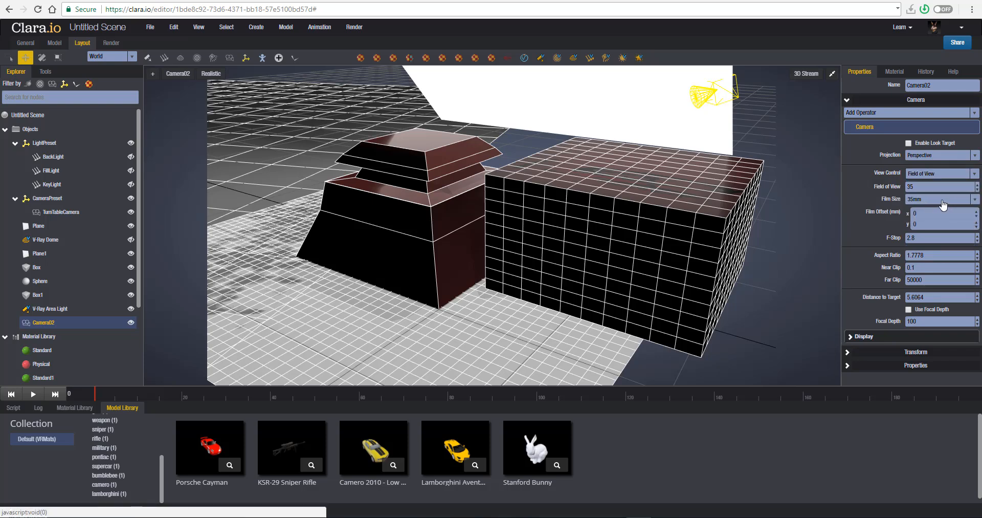
pyautogui.click(963, 204)
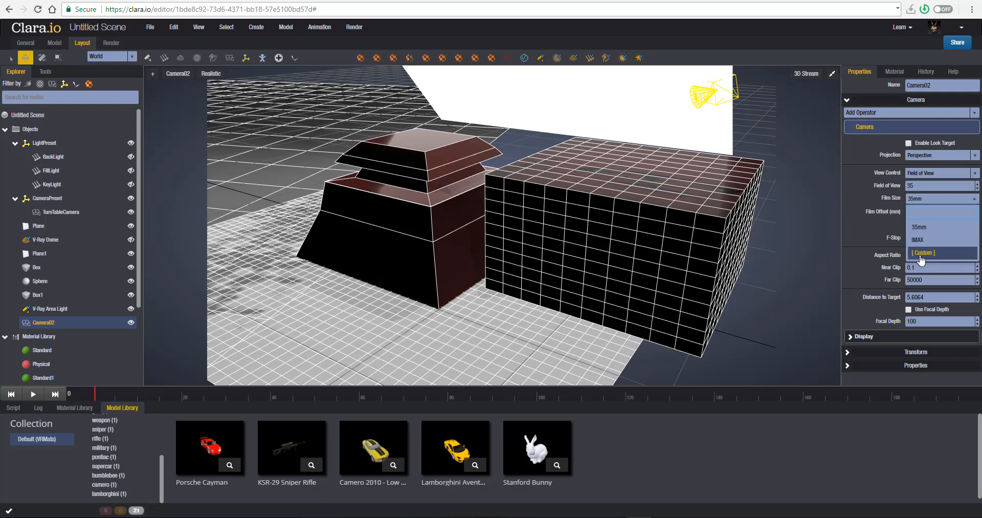
pyautogui.click(858, 235)
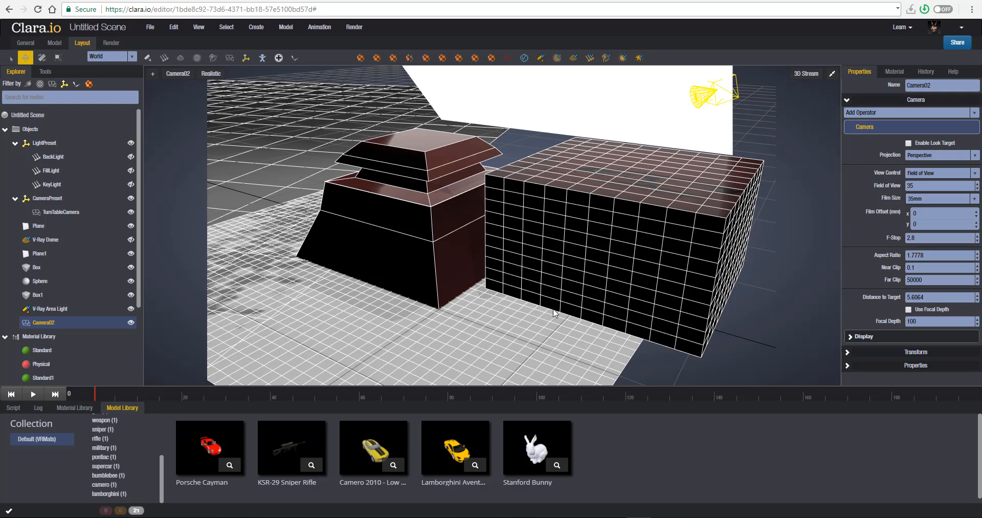
# Compare Camera02's framing with a field of view of 50, and set it back to 35
pyautogui.moveTo(930, 184); pyautogui.dragTo(863, 180)
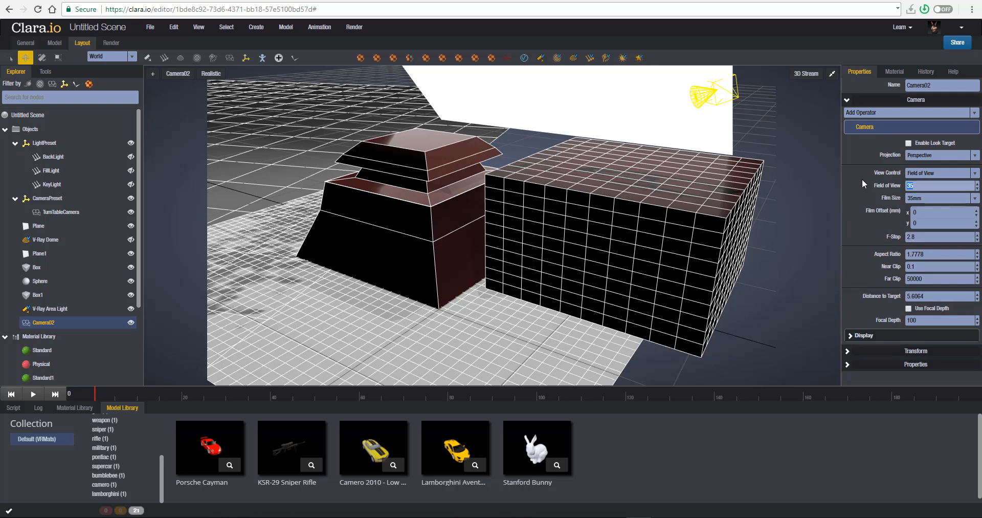
pyautogui.write('50')
pyautogui.press('Return')
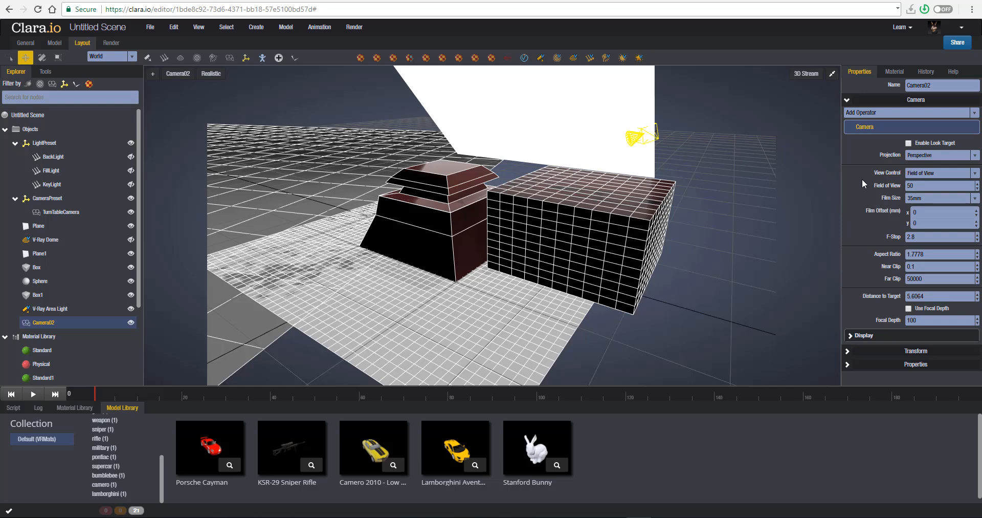
pyautogui.click(893, 187)
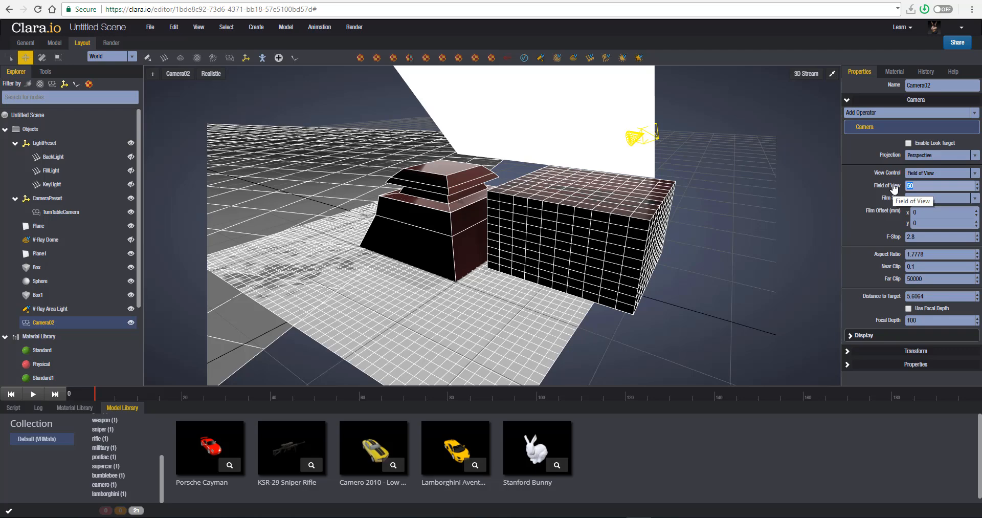
pyautogui.write('35')
pyautogui.press('Return')
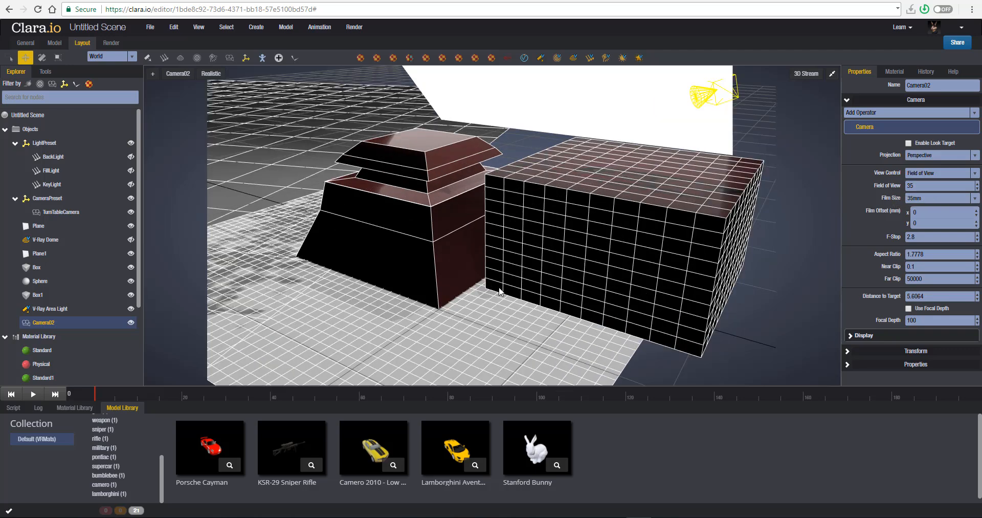
# Swing Camera02 to a low frontal view of both boxes and lower the textured box to a Y translation of about 0.51
pyautogui.moveTo(500, 288); pyautogui.dragTo(517, 313, button='middle')
pyautogui.click(646, 299)
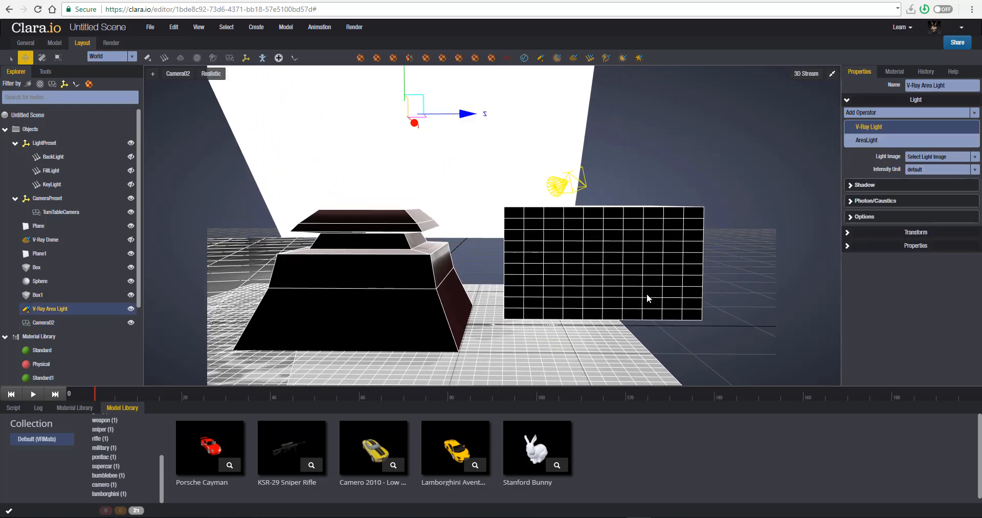
pyautogui.click(685, 221)
pyautogui.click(669, 226)
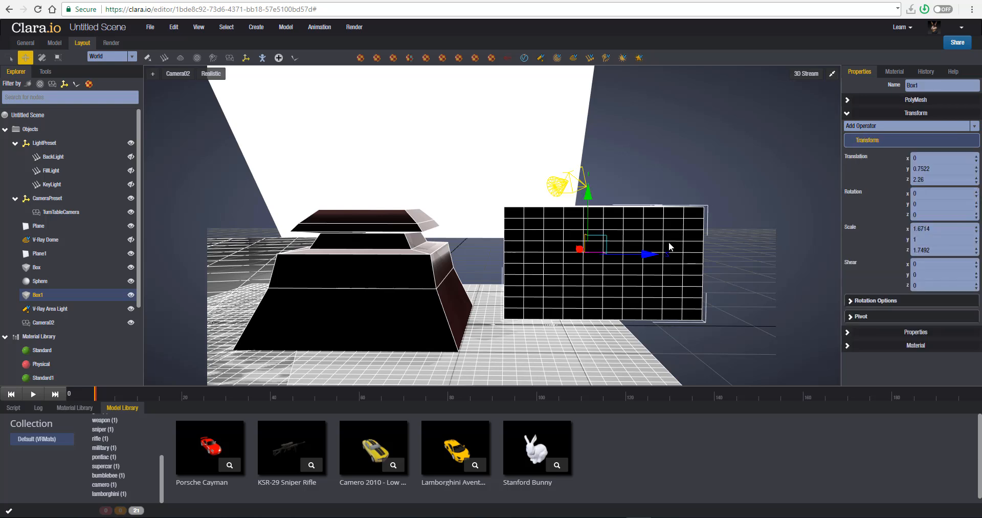
pyautogui.moveTo(589, 194); pyautogui.dragTo(591, 217)
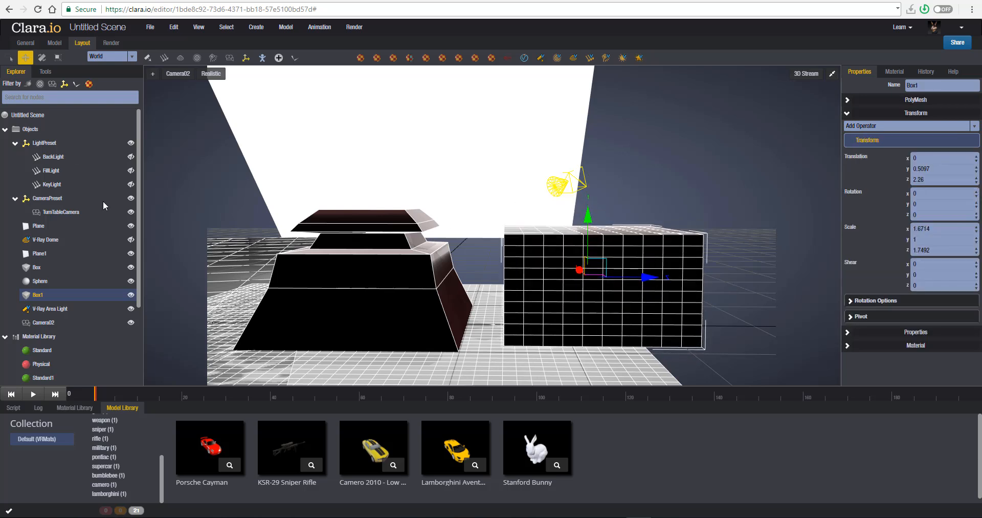
# Review Camera02's display options, transform values and camera properties
pyautogui.click(52, 322)
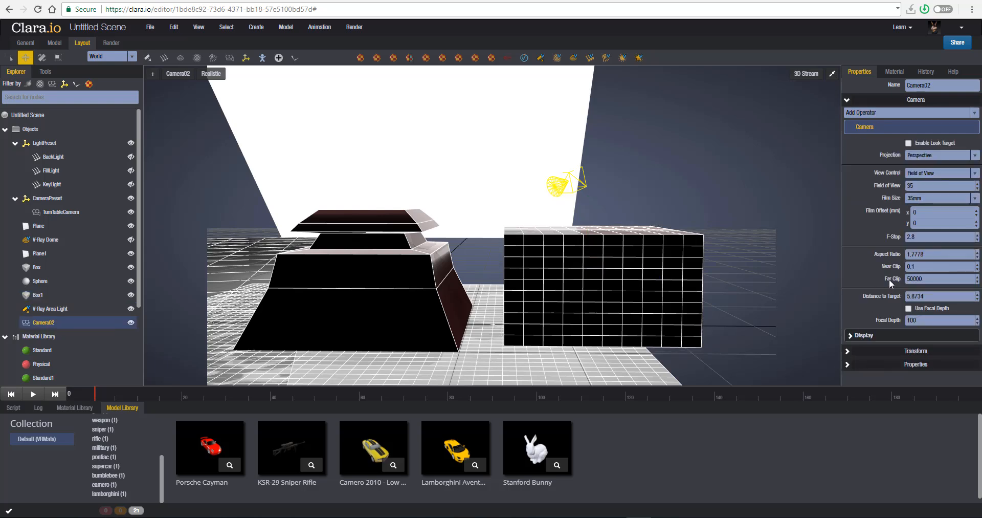
pyautogui.click(849, 336)
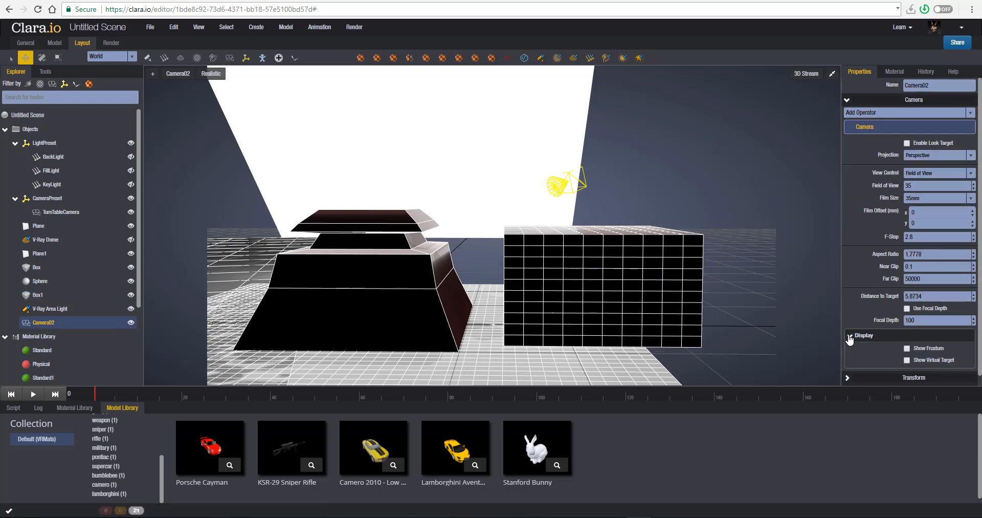
pyautogui.click(853, 371)
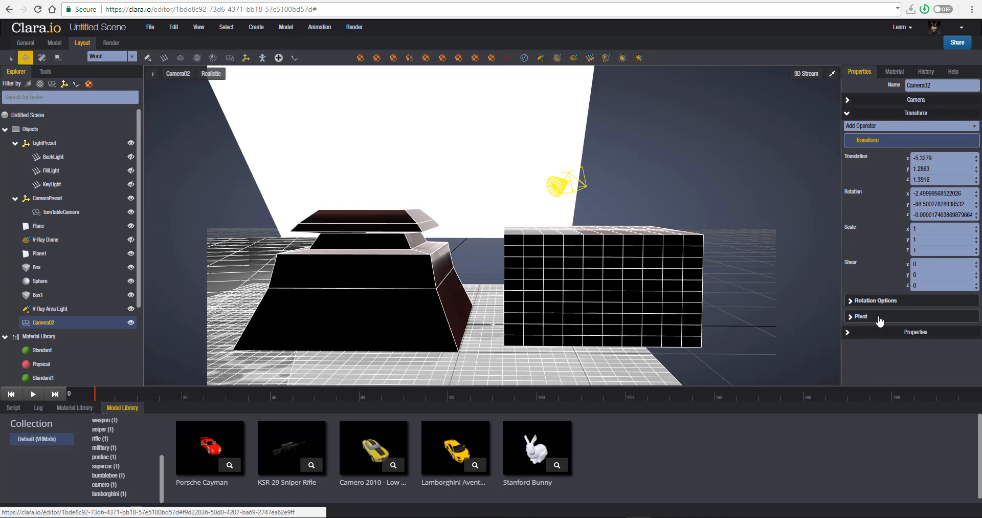
pyautogui.click(854, 332)
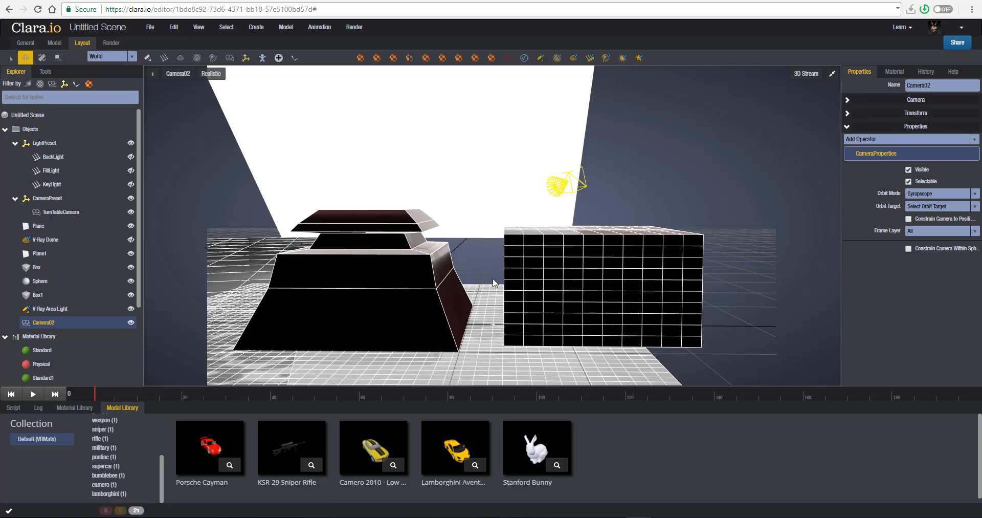
# Reposition Camera02 through its own view to show both boxes from a raised, more distant angle
pyautogui.moveTo(494, 280)
pyautogui.mouseDown(button='middle')
pyautogui.moveTo(465, 281)
pyautogui.moveTo(501, 281)
pyautogui.mouseUp(button='middle')
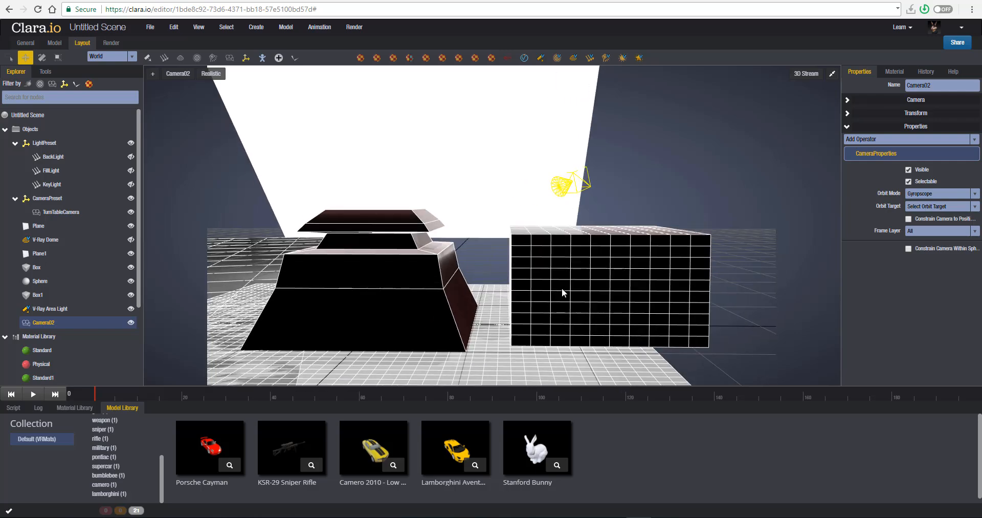
pyautogui.moveTo(563, 310); pyautogui.dragTo(508, 327)
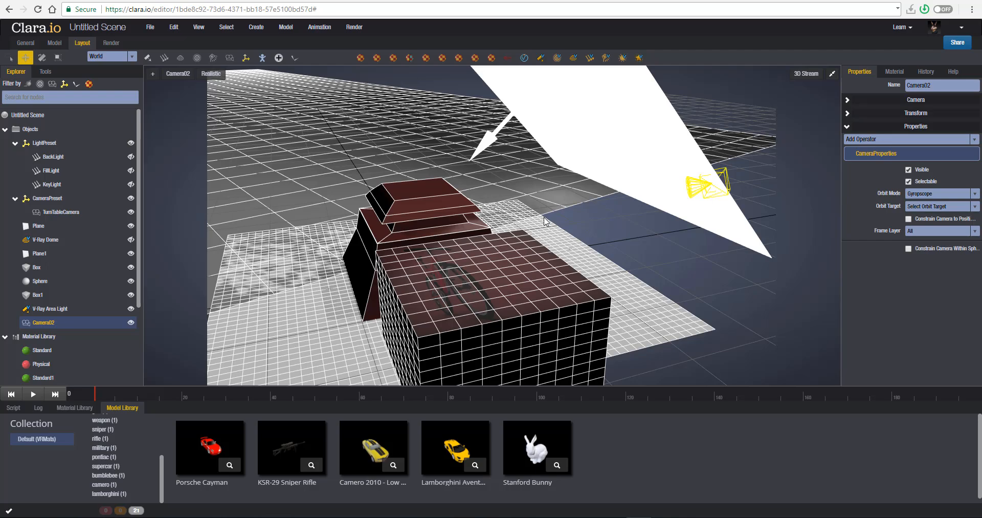
pyautogui.moveTo(544, 219); pyautogui.dragTo(560, 252)
pyautogui.scroll(-2, 559, 251)
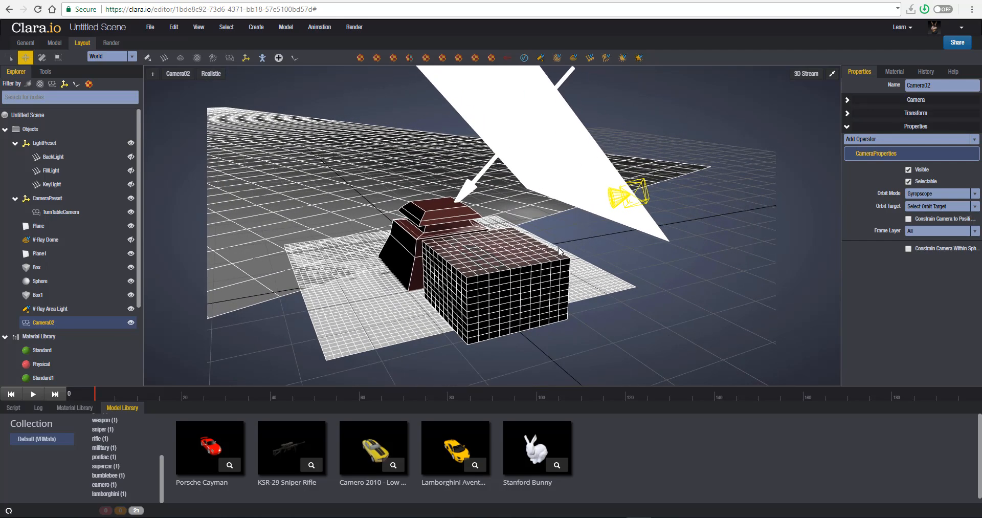
# Select the textured box and preview the animation timeline by playing and scrubbing through its frames
pyautogui.click(631, 325)
pyautogui.click(504, 312)
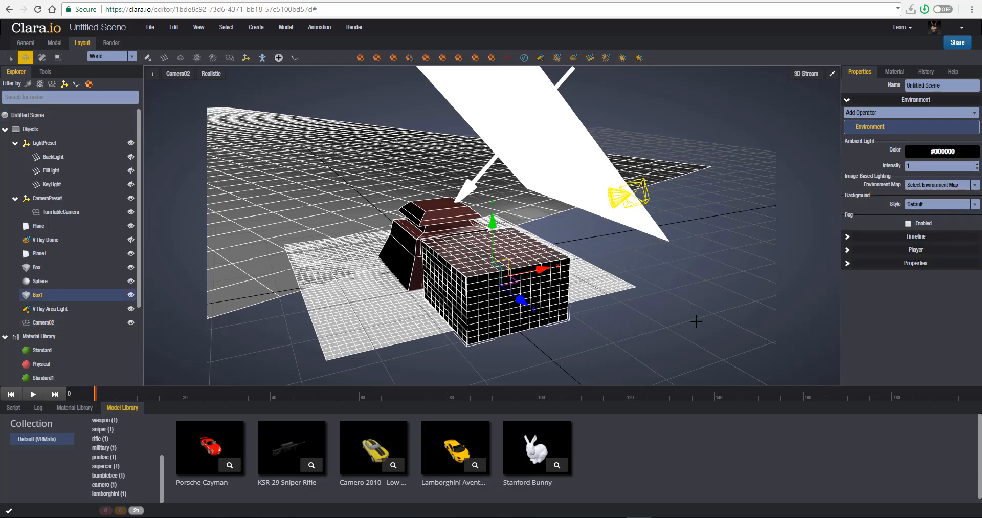
pyautogui.click(696, 320)
pyautogui.click(506, 287)
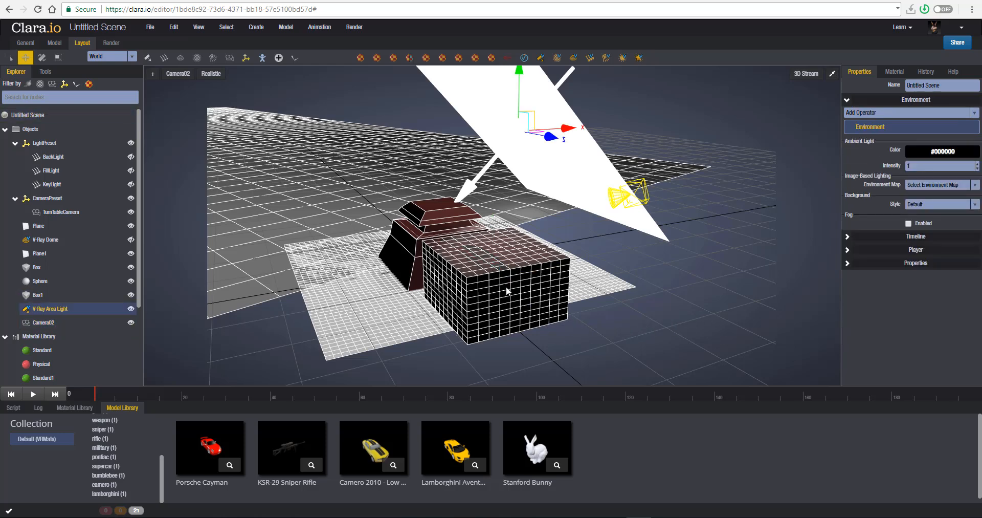
pyautogui.click(597, 347)
pyautogui.click(540, 330)
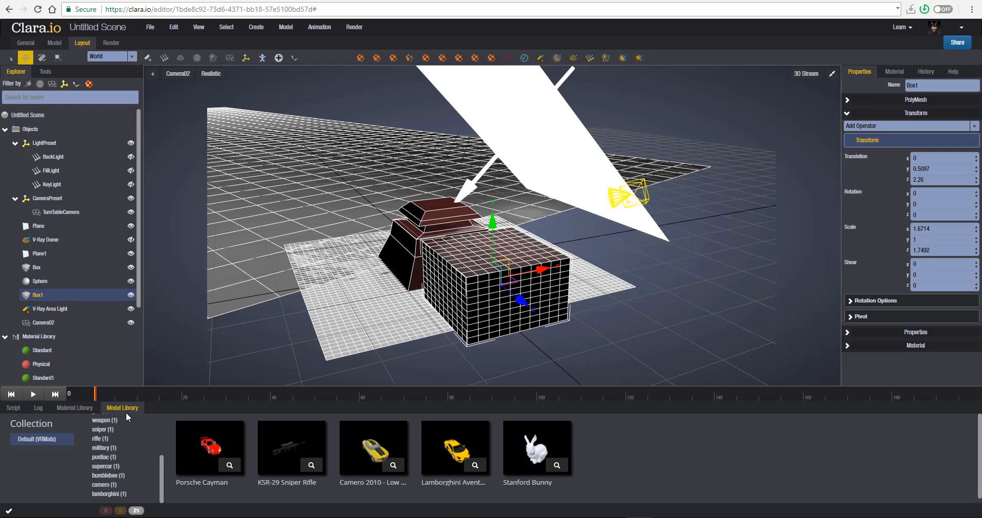
pyautogui.moveTo(99, 400); pyautogui.dragTo(54, 401)
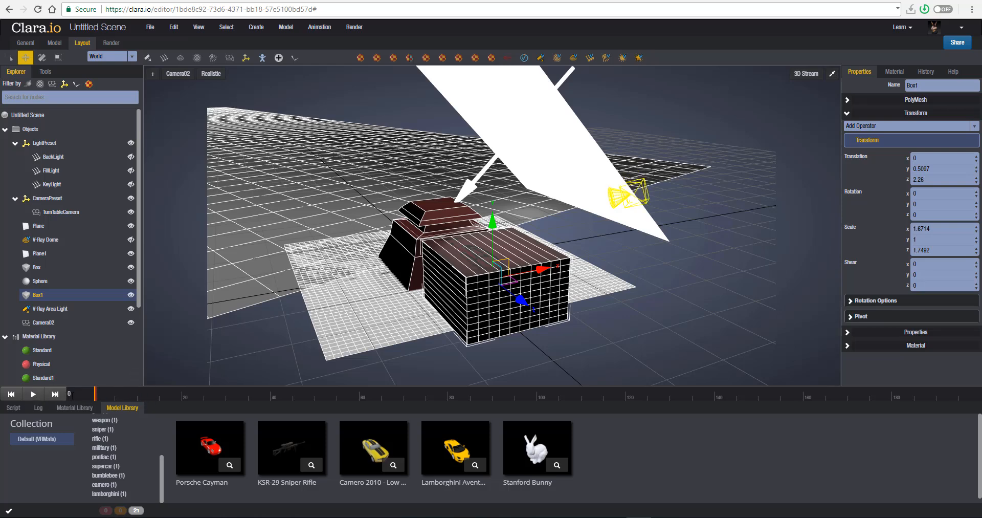
pyautogui.click(33, 395)
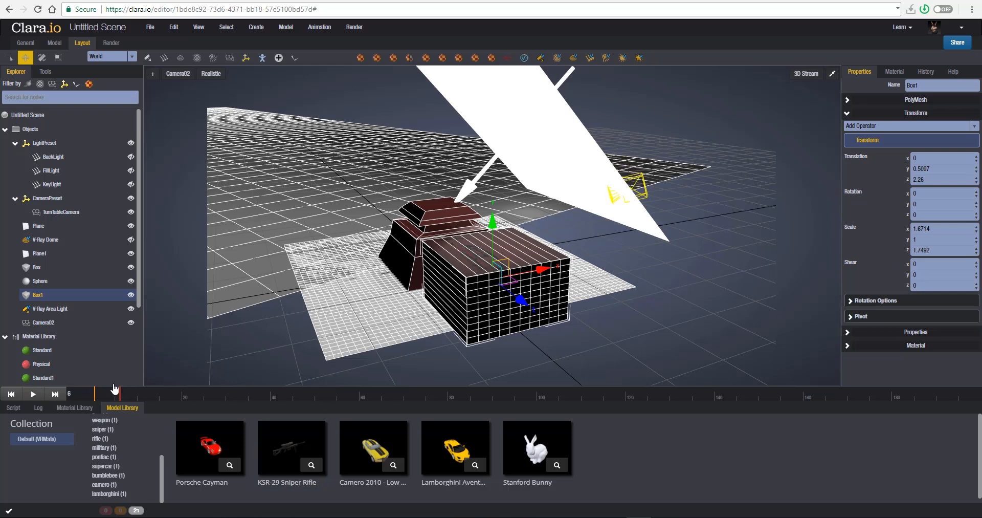
pyautogui.moveTo(613, 401); pyautogui.dragTo(307, 401)
pyautogui.moveTo(760, 287); pyautogui.dragTo(729, 351)
# Set a translation key frame on the textured box at frame 0
pyautogui.moveTo(95, 398)
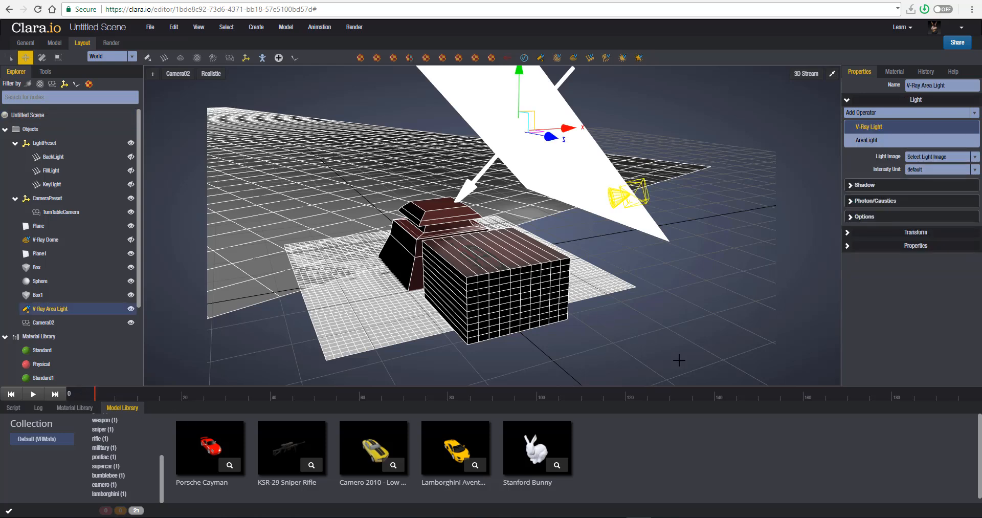
pyautogui.click(491, 327)
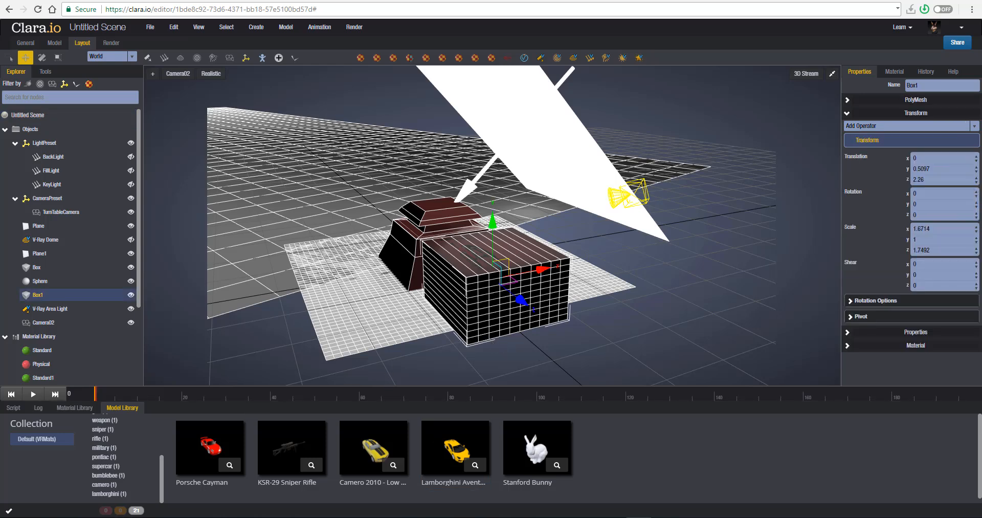
pyautogui.rightClick(859, 163)
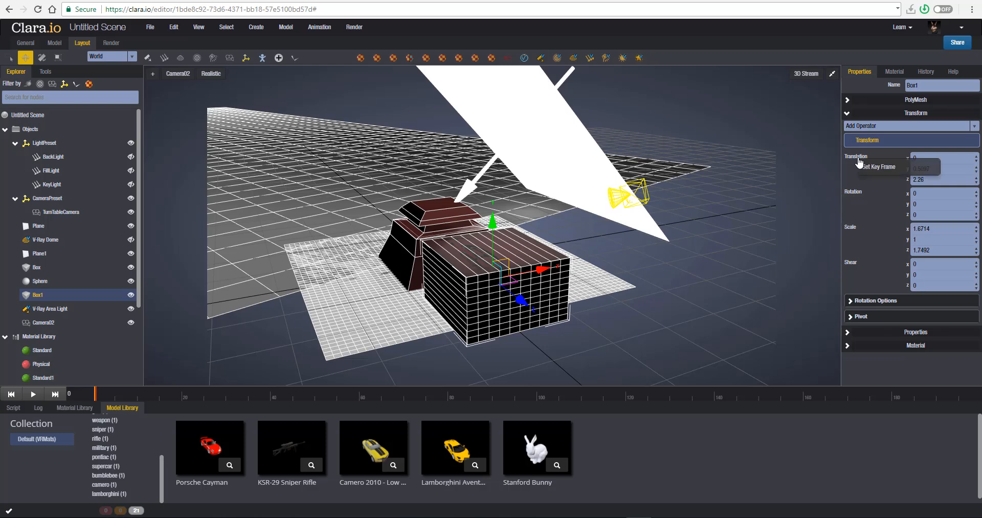
pyautogui.click(890, 169)
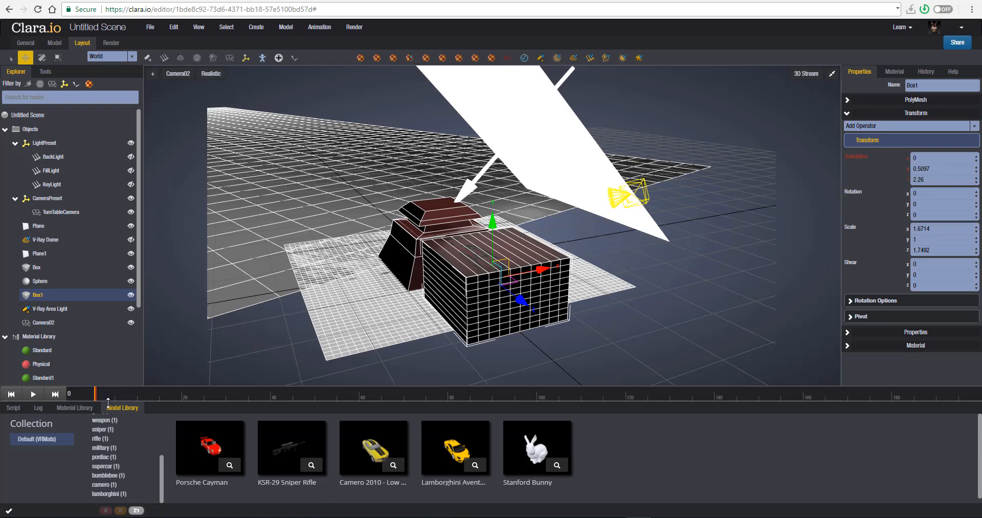
# At frame 40, raise the textured box to a Y translation of about 2.41 and set a translation key frame
pyautogui.moveTo(115, 395); pyautogui.dragTo(269, 406)
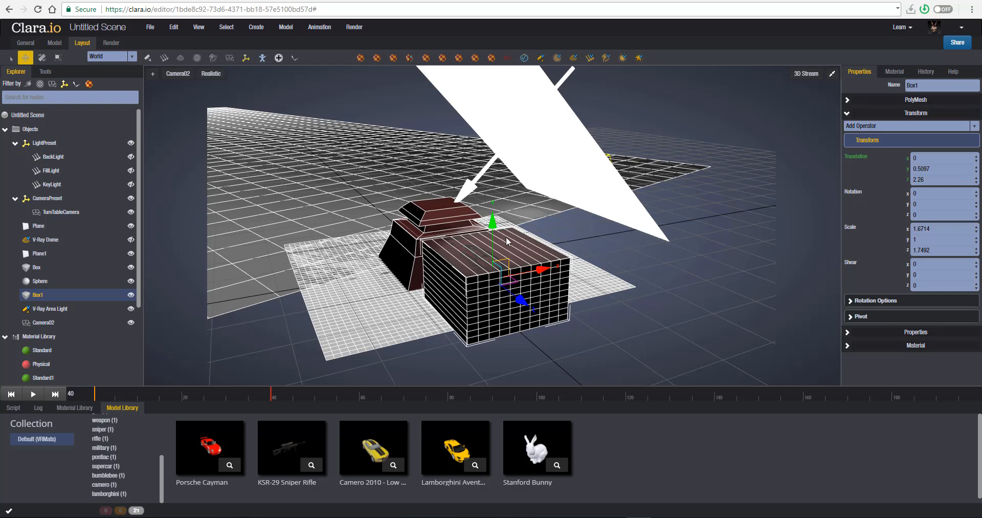
pyautogui.moveTo(493, 223); pyautogui.dragTo(499, 92)
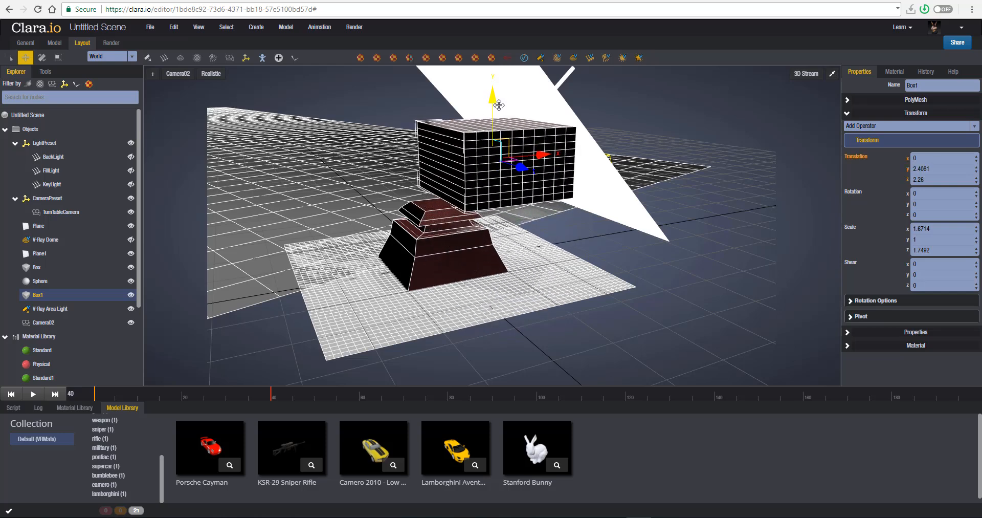
pyautogui.rightClick(858, 160)
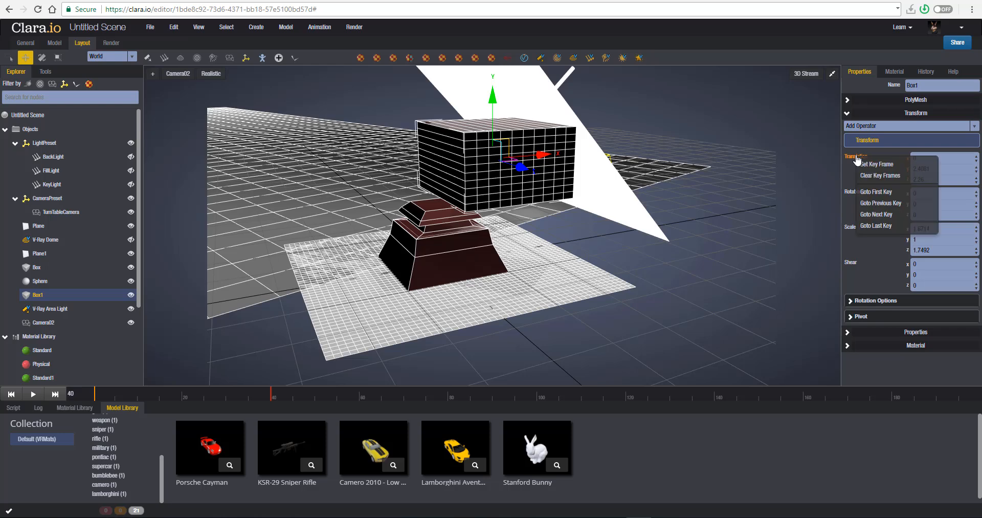
pyautogui.click(884, 164)
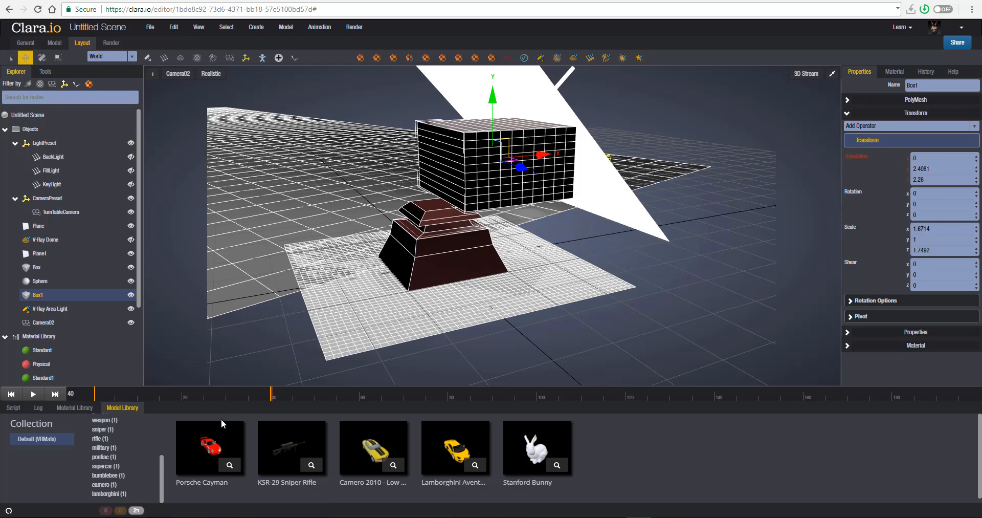
# At frame 80, lower the textured box to a Y translation of about 0.54 and set a translation key frame
pyautogui.moveTo(278, 401); pyautogui.dragTo(449, 414)
pyautogui.moveTo(510, 103); pyautogui.dragTo(522, 218)
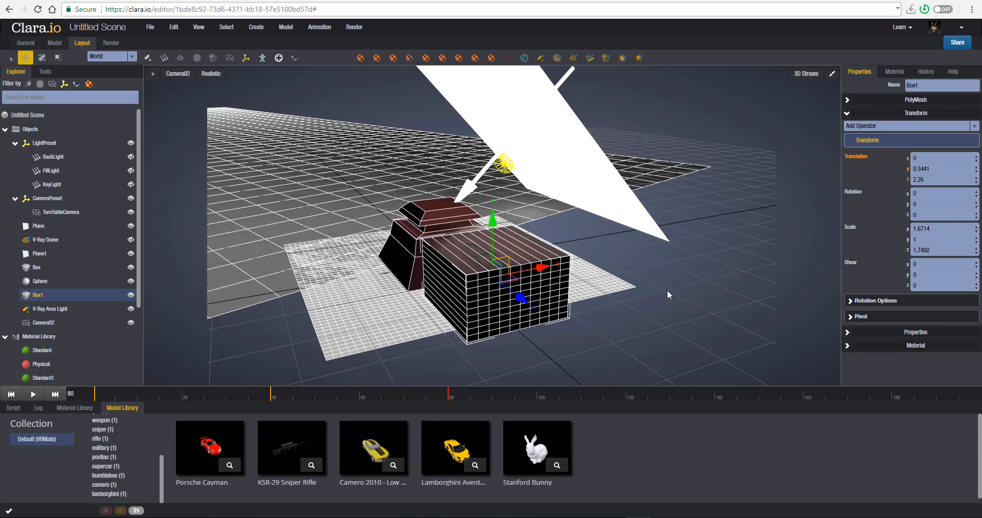
pyautogui.click(858, 162)
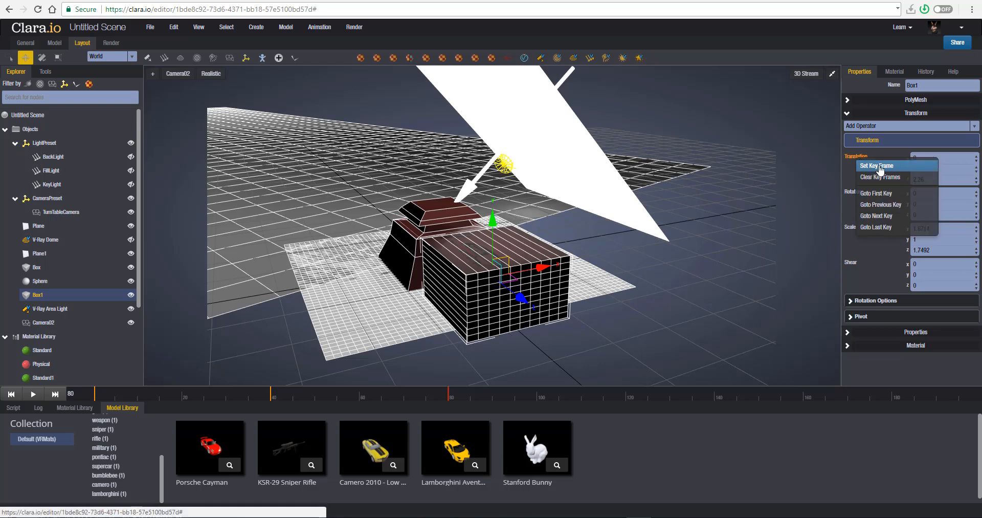
pyautogui.click(877, 166)
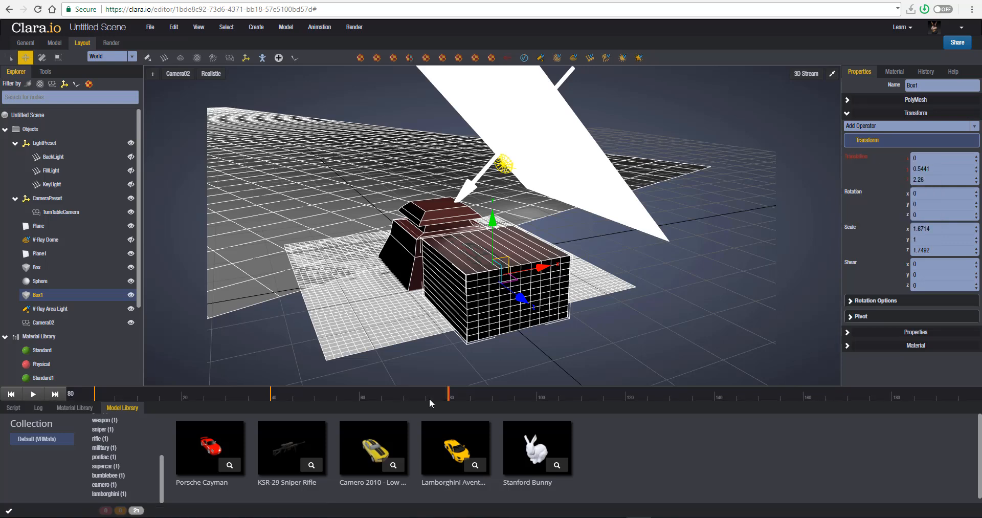
# Scrub through the timeline to preview the textured box's vertical movement, and review the available animation commands
pyautogui.click(151, 395)
pyautogui.moveTo(127, 395); pyautogui.dragTo(146, 396)
pyautogui.click(326, 32)
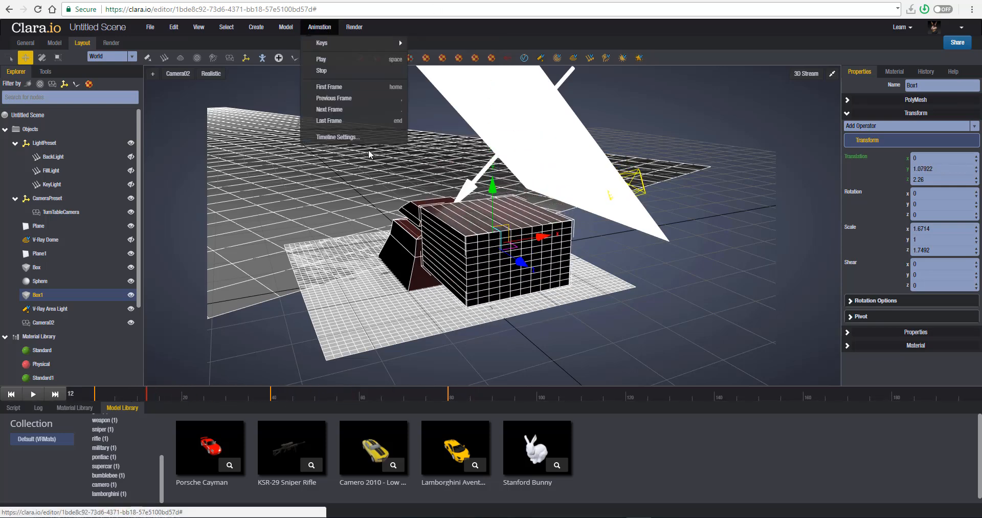
pyautogui.moveTo(356, 39)
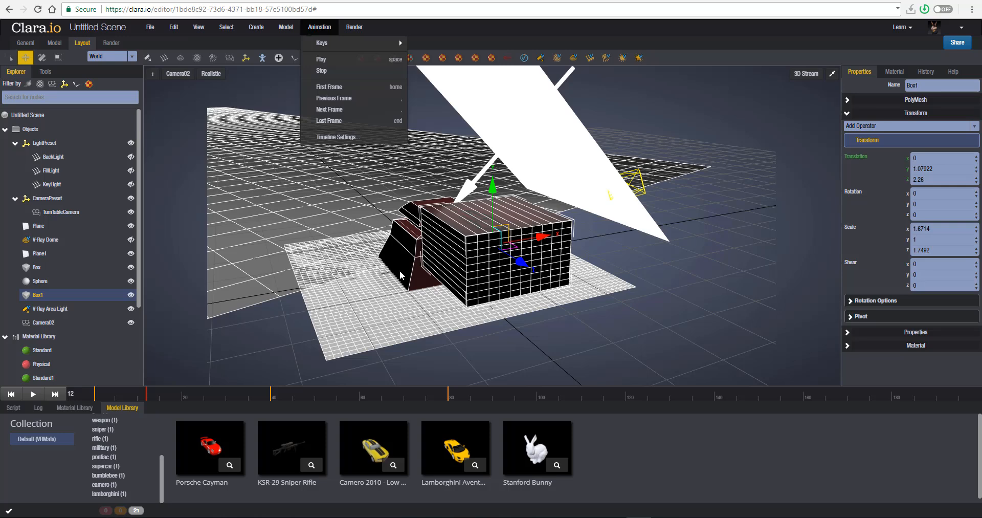
pyautogui.moveTo(460, 393); pyautogui.dragTo(253, 364)
pyautogui.moveTo(134, 396); pyautogui.dragTo(218, 403)
# Set the scene timeline's end frame to 80 and play the animation
pyautogui.click(246, 367)
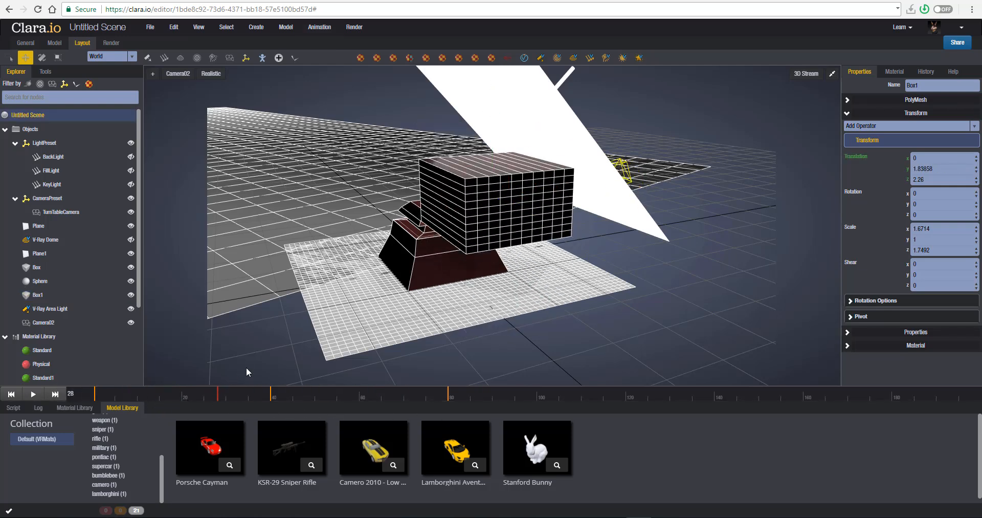
pyautogui.click(321, 29)
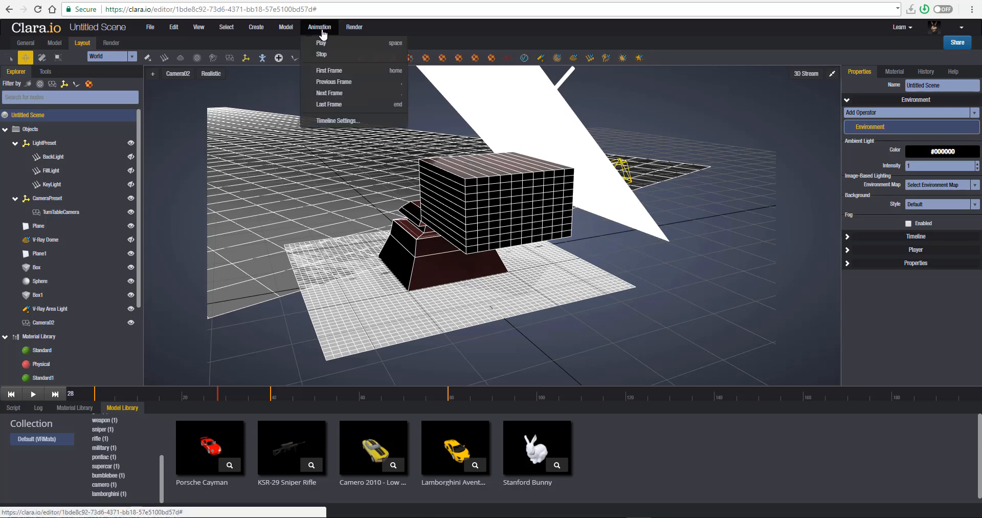
pyautogui.click(313, 121)
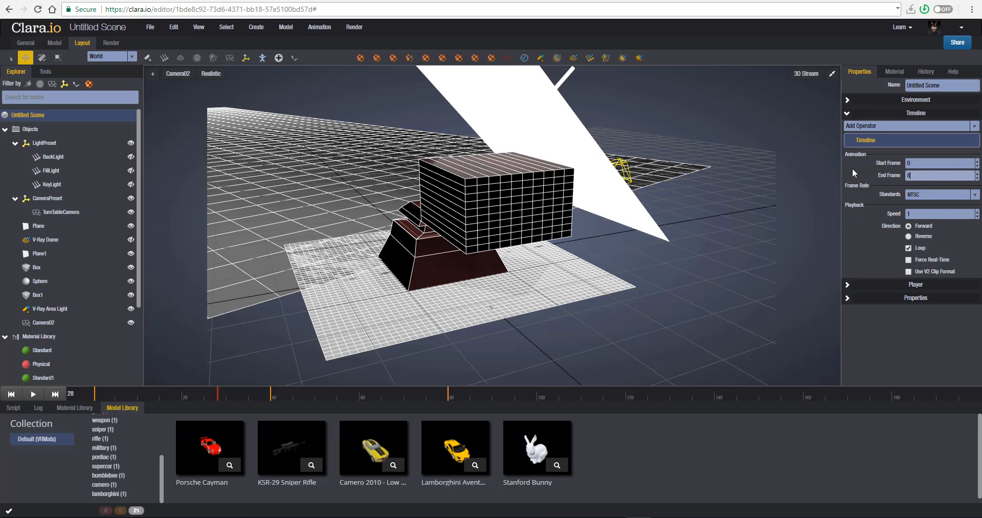
pyautogui.press('Return')
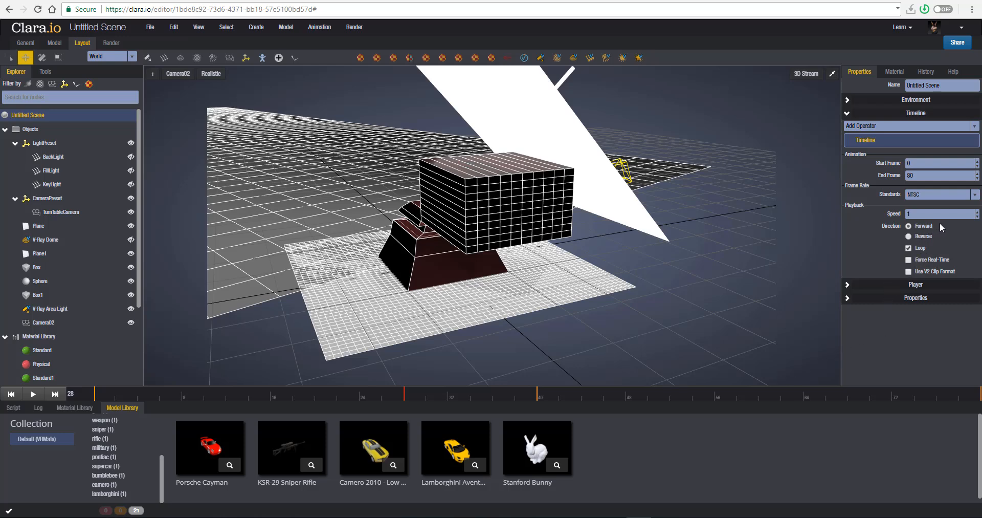
pyautogui.click(34, 395)
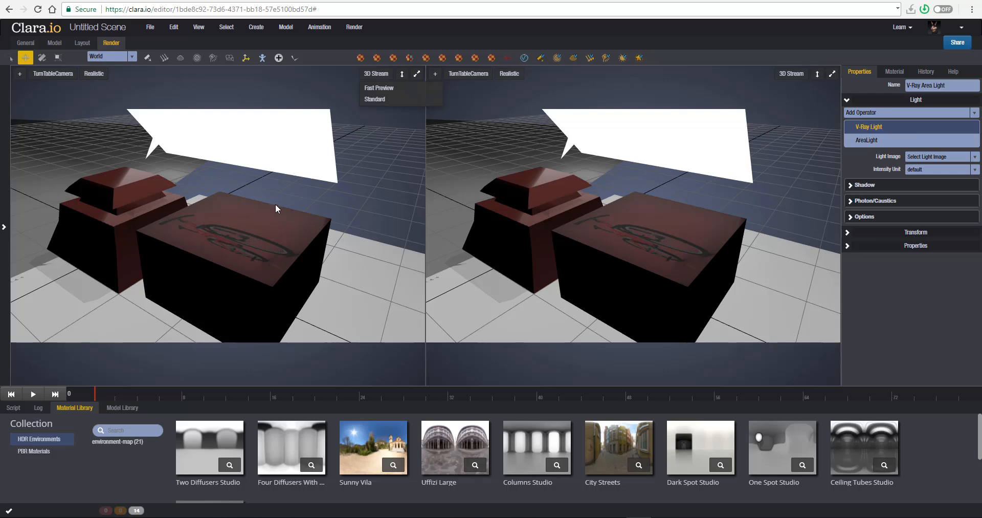
# Select the tapered box in the render workspace and review its operator stack, including the Extrude operator's settings
pyautogui.moveTo(281, 197)
pyautogui.mouseDown(button='middle')
pyautogui.moveTo(318, 186)
pyautogui.moveTo(283, 207)
pyautogui.mouseUp(button='middle')
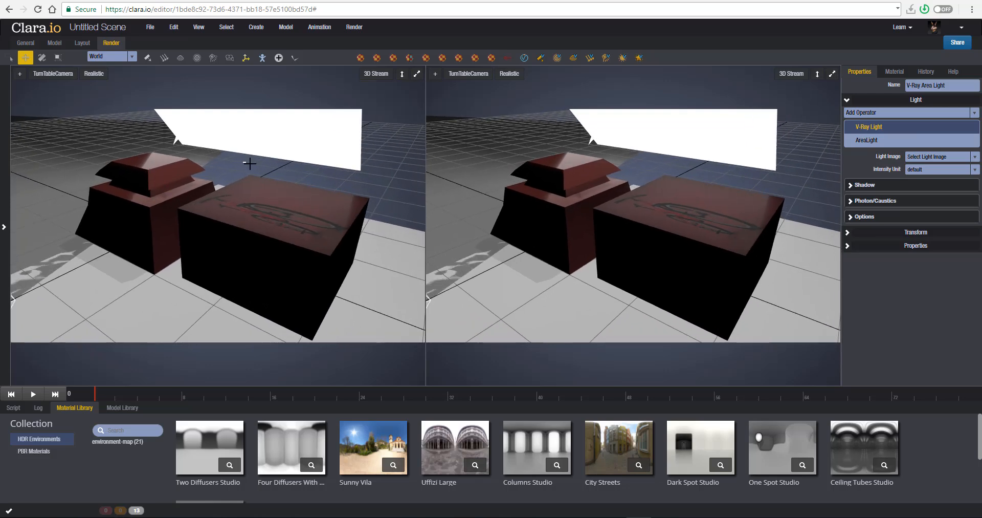
pyautogui.click(199, 183)
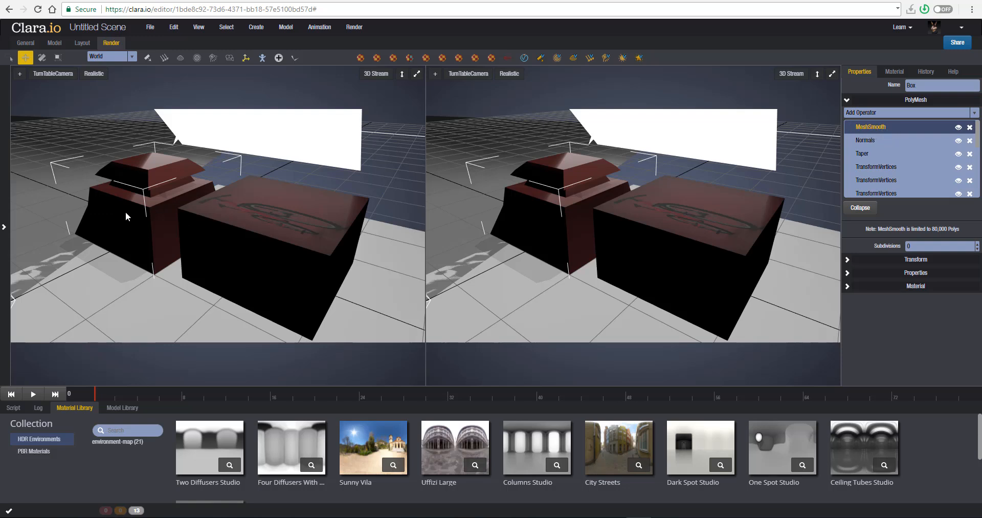
pyautogui.scroll(-3, 921, 160)
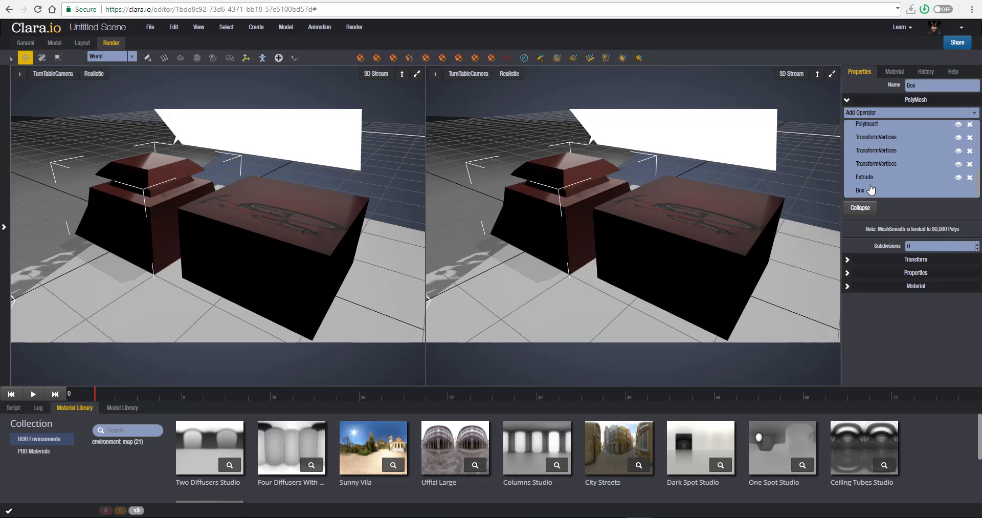
pyautogui.click(870, 177)
pyautogui.scroll(3, 880, 173)
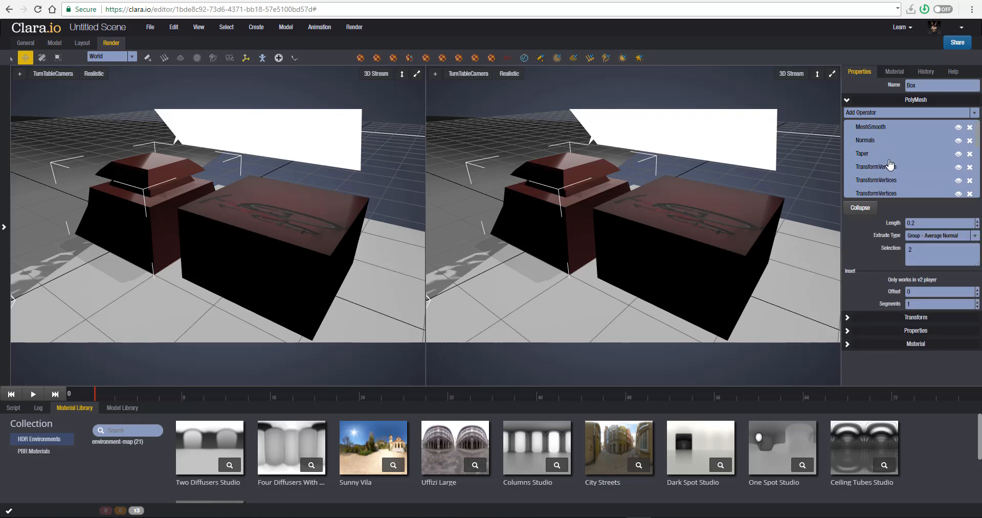
# Smooth the tapered box by setting its MeshSmooth subdivisions to 3, and increase them to 4
pyautogui.click(878, 129)
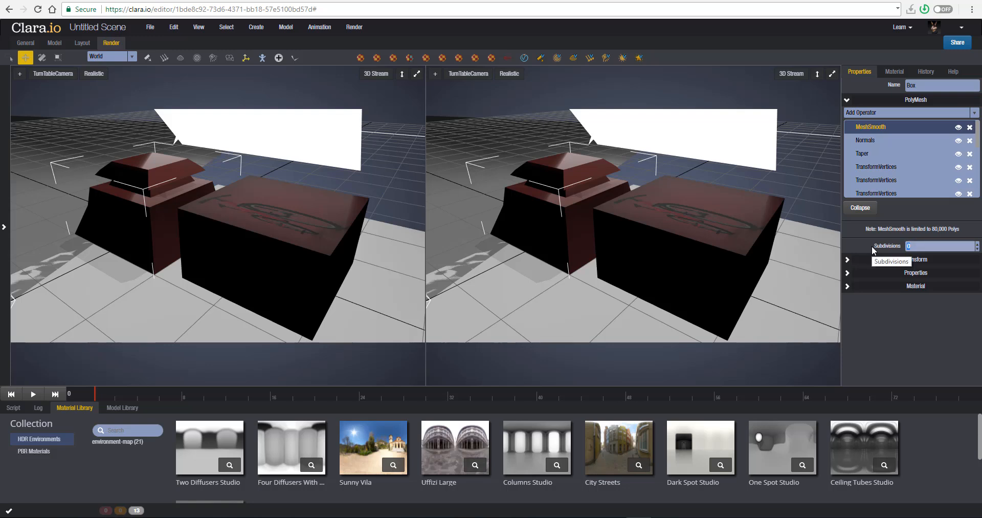
pyautogui.write('3')
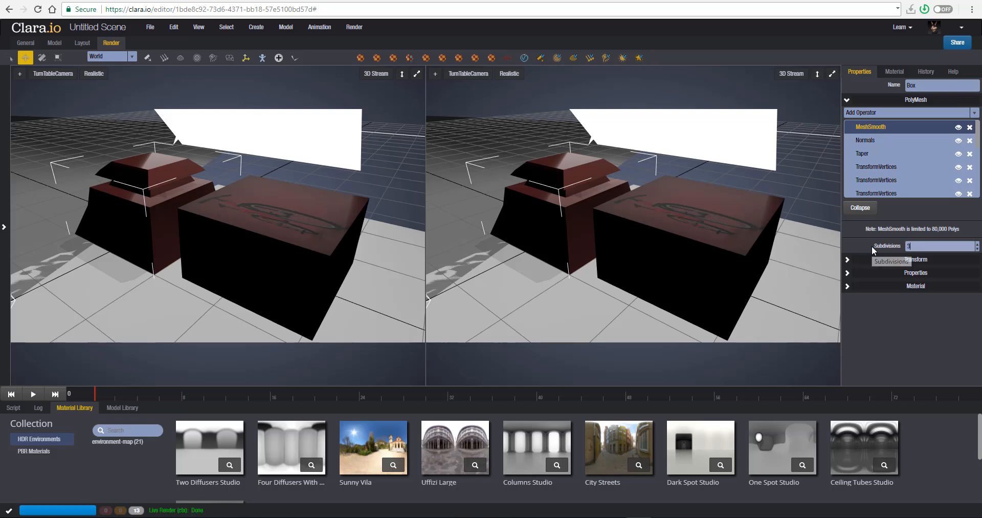
pyautogui.press('Return')
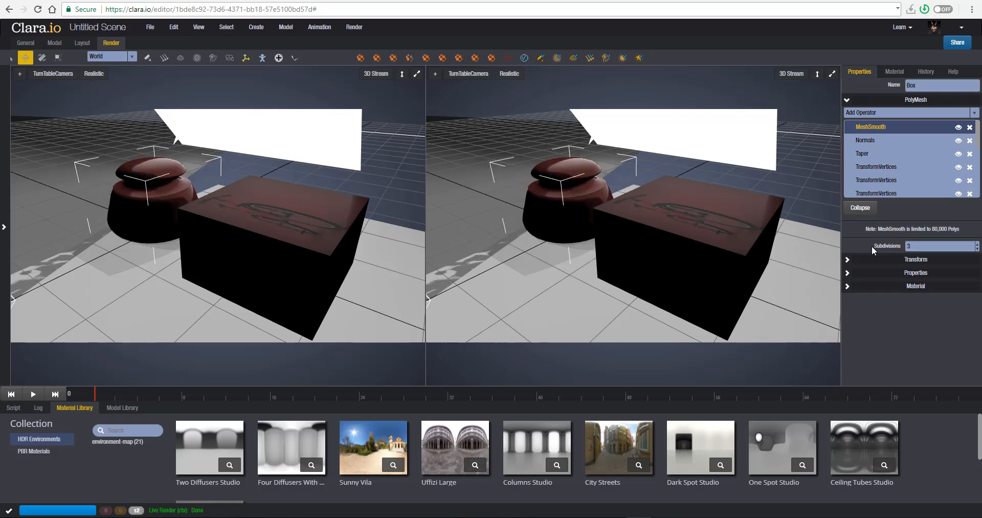
pyautogui.click(911, 244)
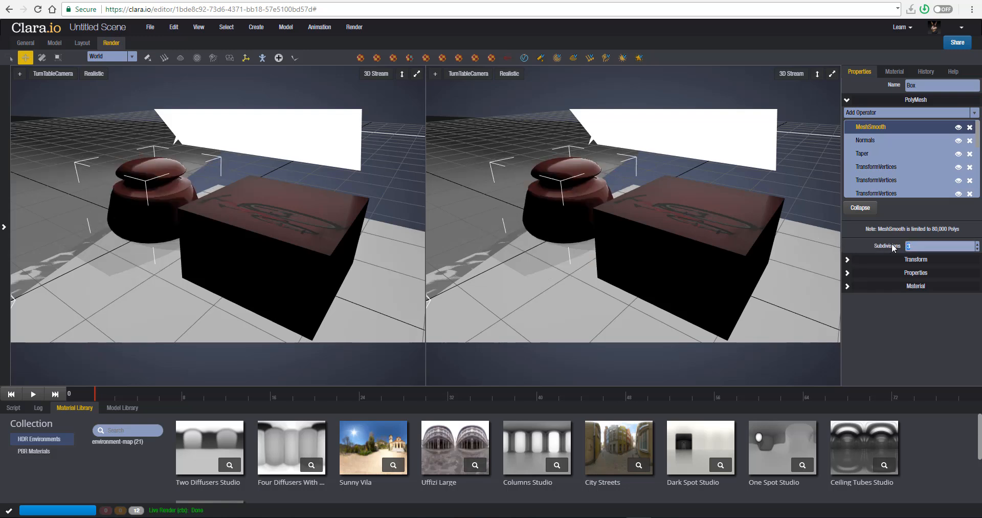
pyautogui.write('4')
pyautogui.press('Return')
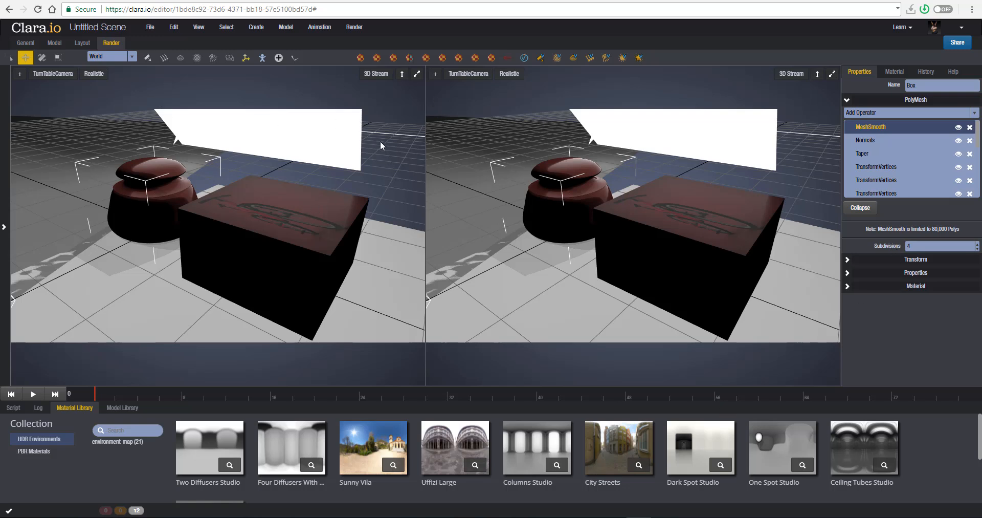
# Show the 3D Stream rendering options and view both boxes from a higher angle
pyautogui.click(379, 73)
pyautogui.moveTo(322, 201); pyautogui.dragTo(359, 247, button='middle')
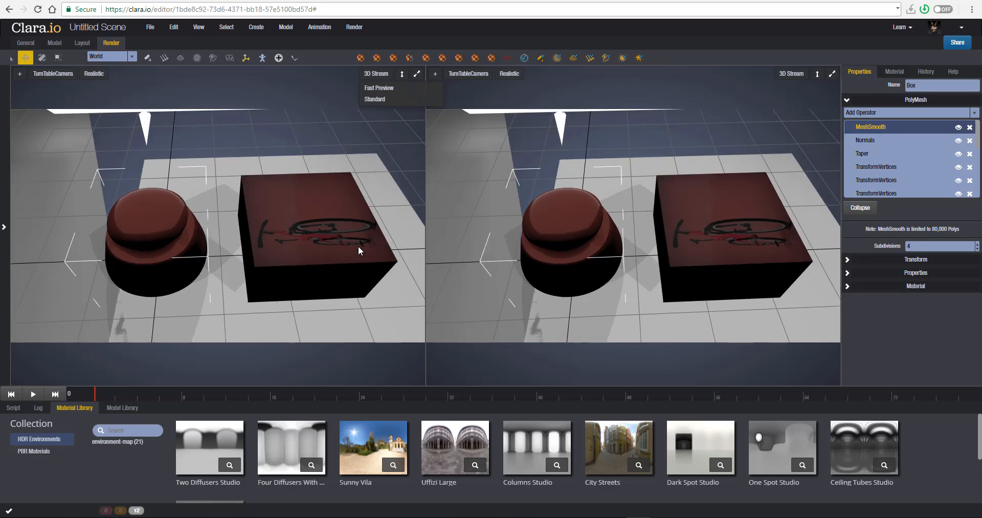
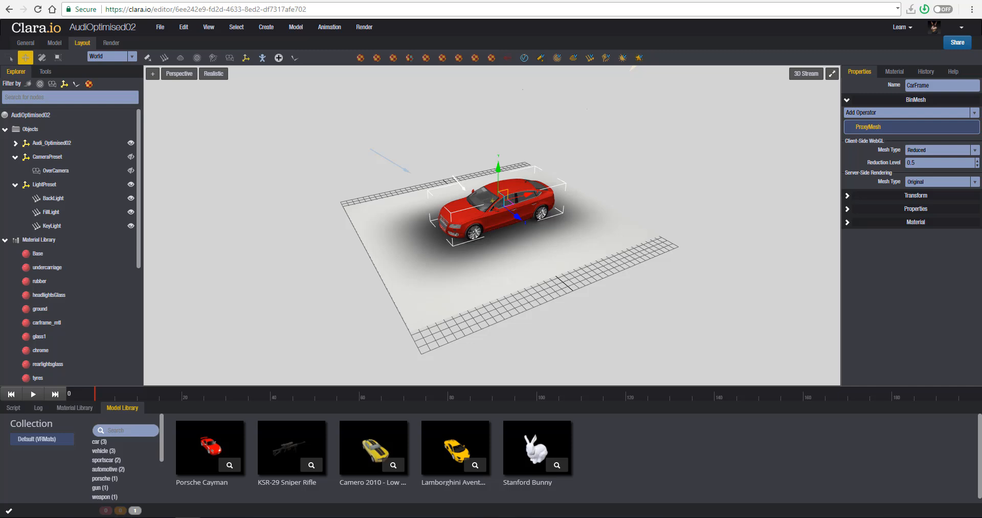
# Change the base color of the car's carframe_mtl material to blue, #0b7fea, with the car's front in close view
pyautogui.scroll(10, 492, 205)
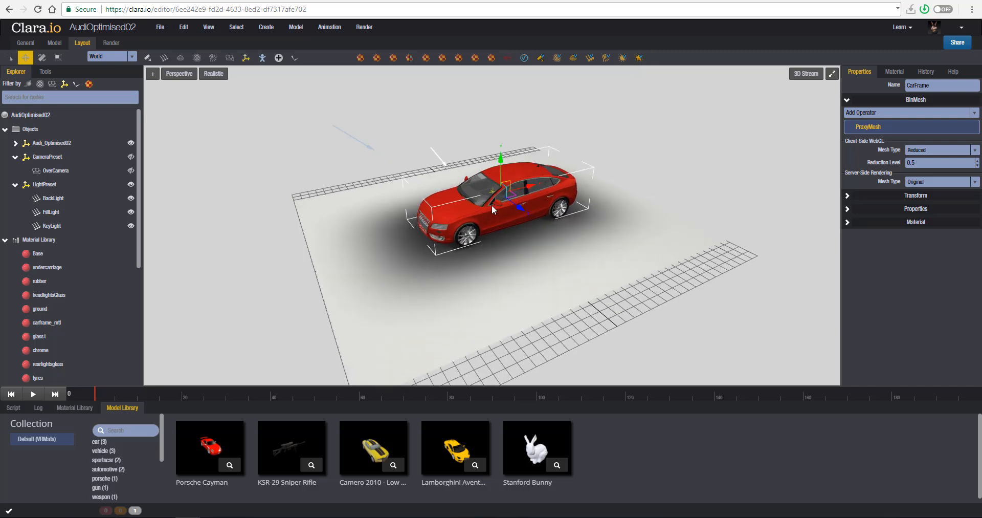
pyautogui.scroll(3, 455, 217)
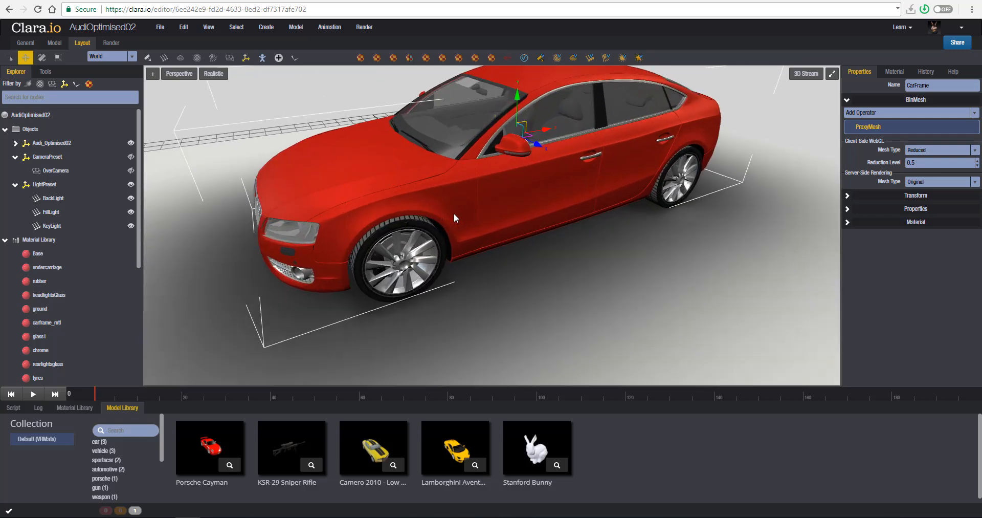
pyautogui.scroll(3, 427, 266)
pyautogui.moveTo(427, 263); pyautogui.dragTo(472, 249, button='middle')
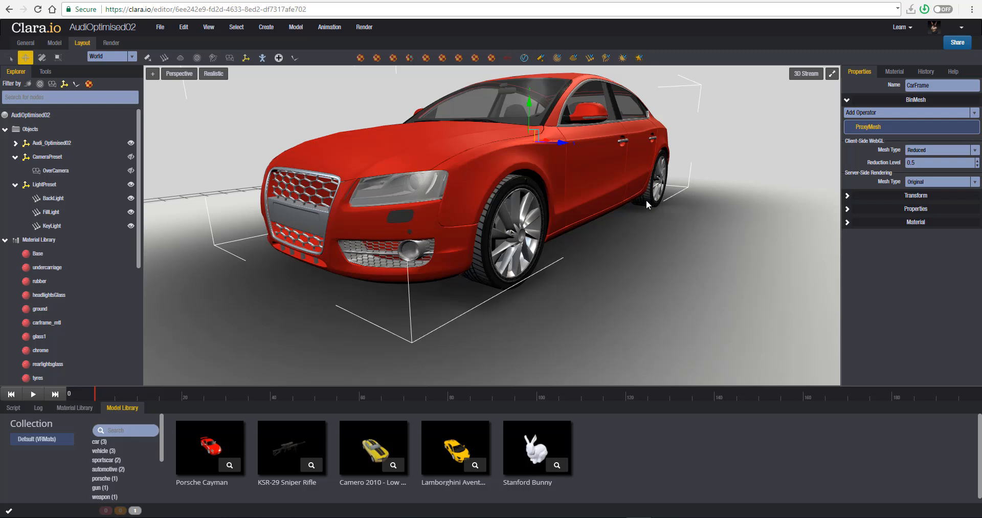
pyautogui.click(894, 71)
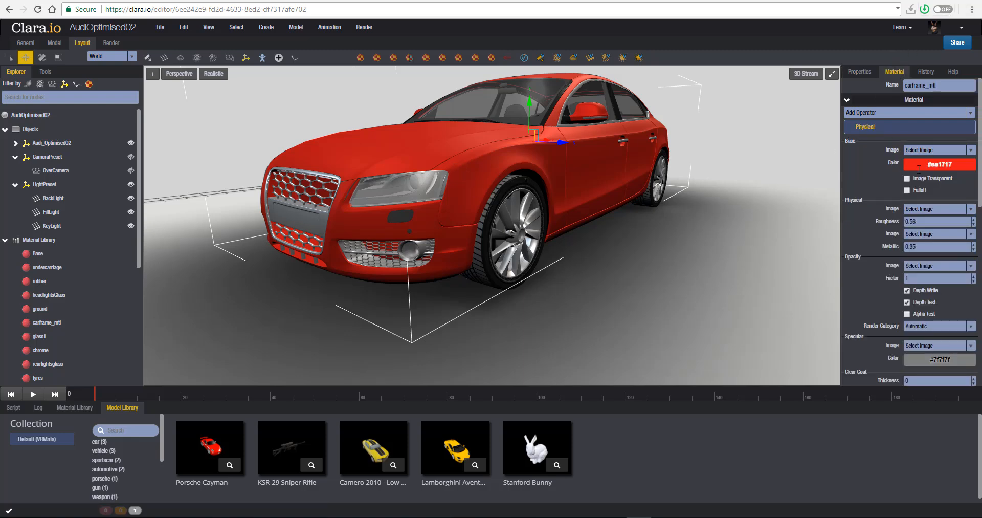
pyautogui.click(940, 164)
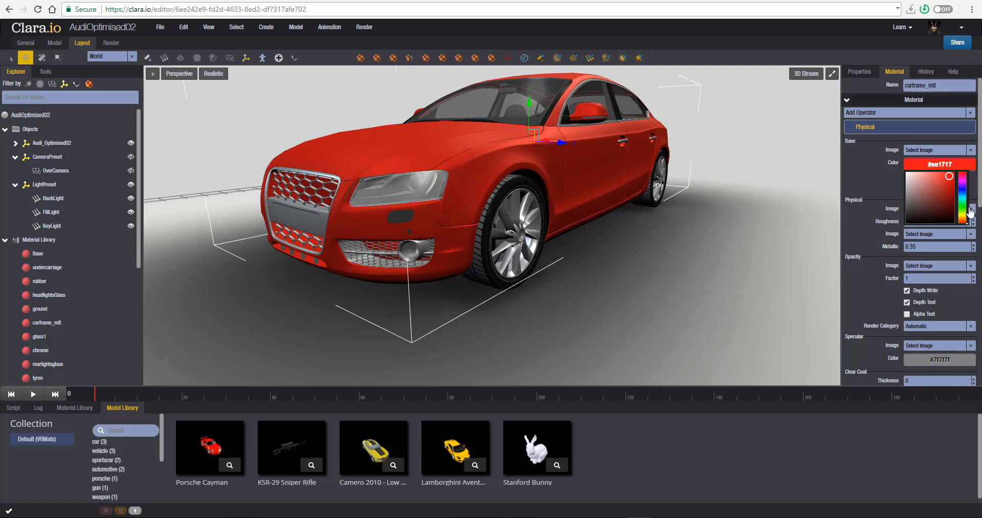
pyautogui.moveTo(962, 212); pyautogui.dragTo(961, 193)
pyautogui.click(952, 176)
pyautogui.click(890, 177)
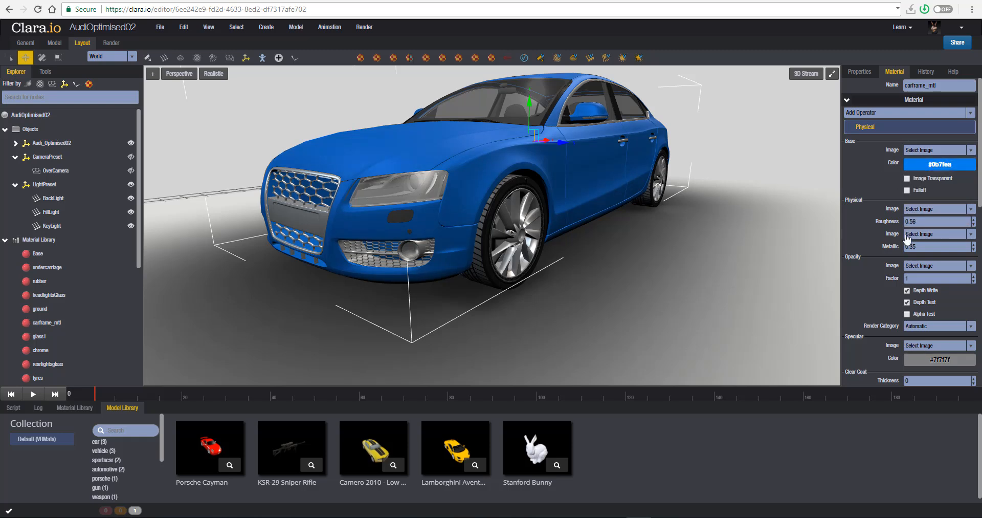
# Set the roughness of the carframe_mtl material to 0.35 and look through its remaining physical settings
pyautogui.scroll(-2, 886, 273)
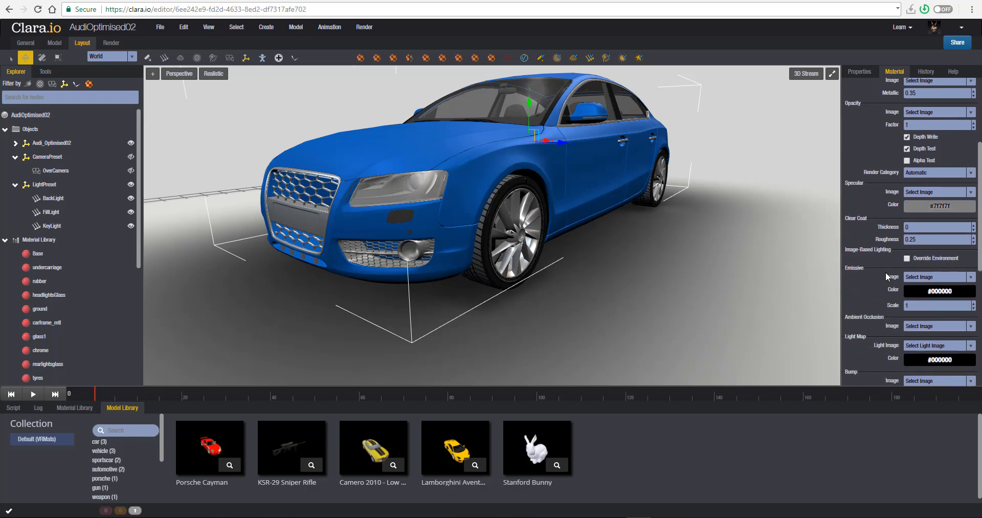
pyautogui.scroll(2, 886, 276)
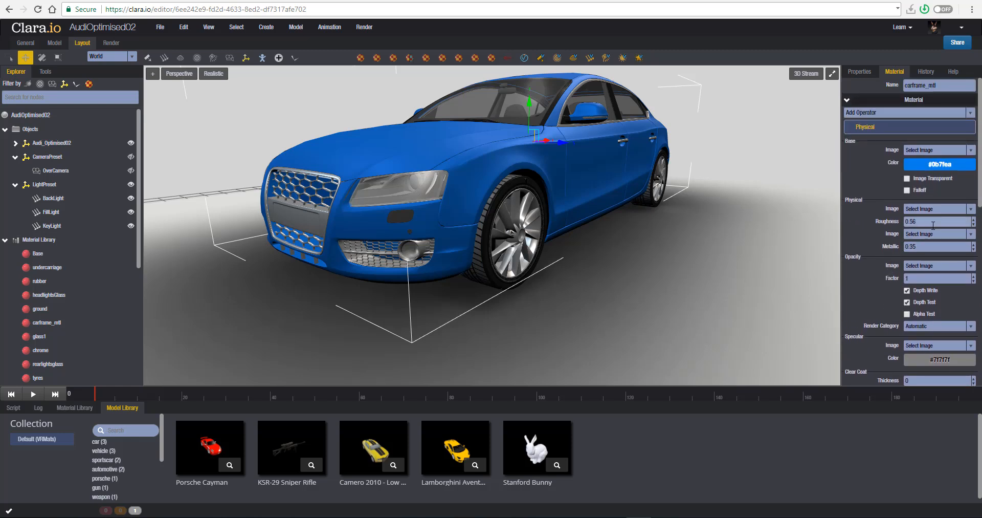
pyautogui.click(974, 224)
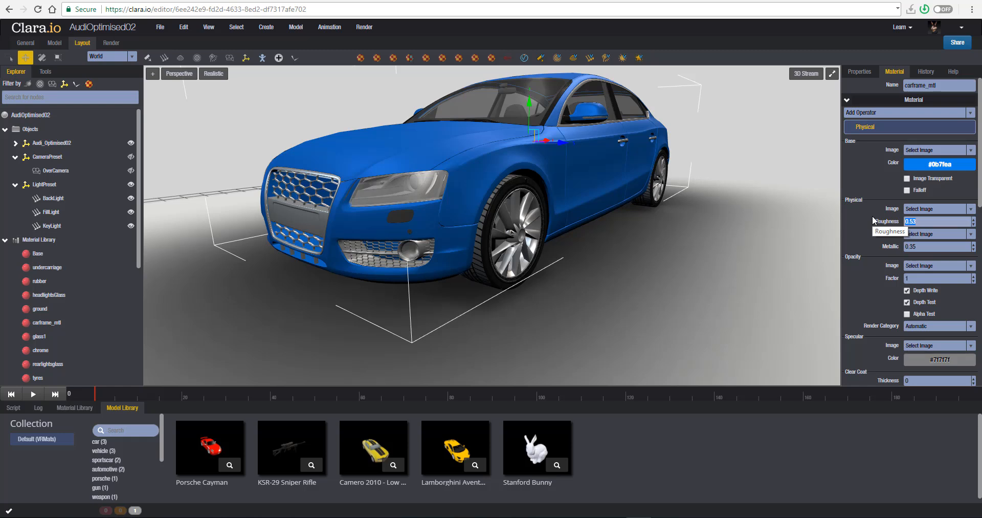
pyautogui.write('.')
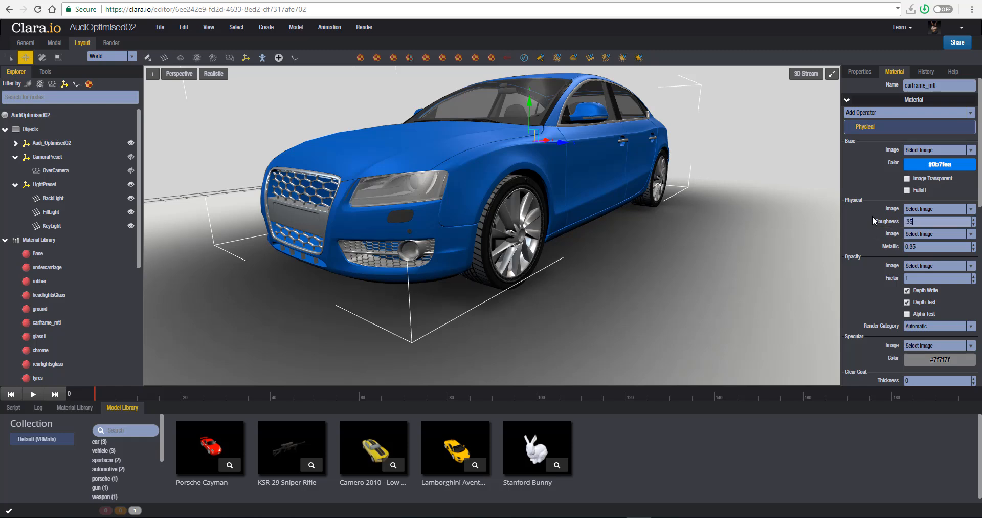
pyautogui.write('35')
pyautogui.press('Return')
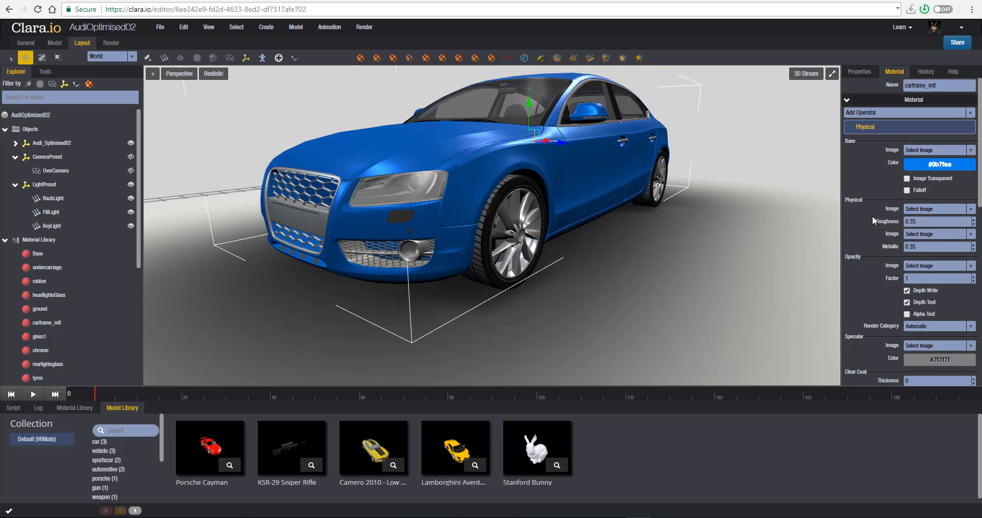
pyautogui.scroll(-10, 908, 234)
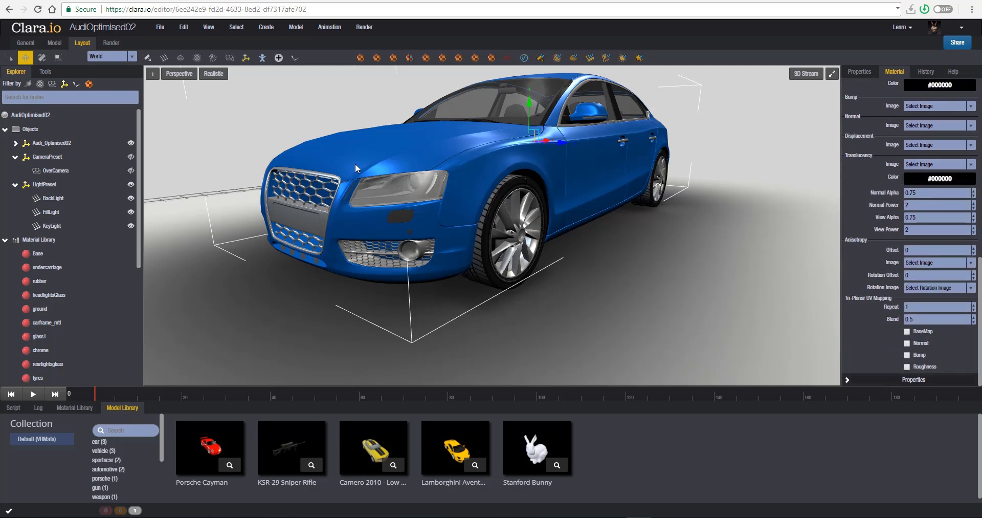
# In the Render workspace, darken the base color of the car's carframe_mtl material to #154f84
pyautogui.click(121, 45)
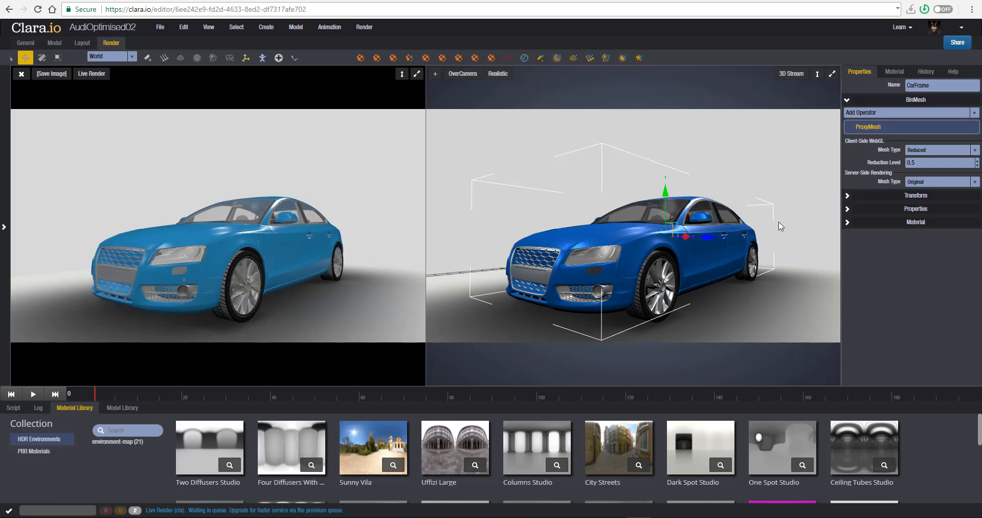
pyautogui.click(895, 72)
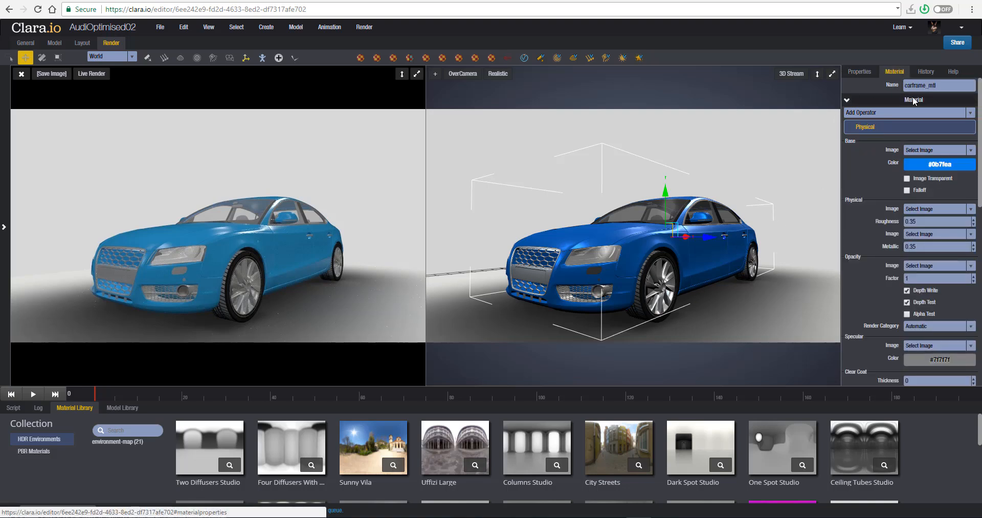
pyautogui.click(956, 164)
pyautogui.click(862, 169)
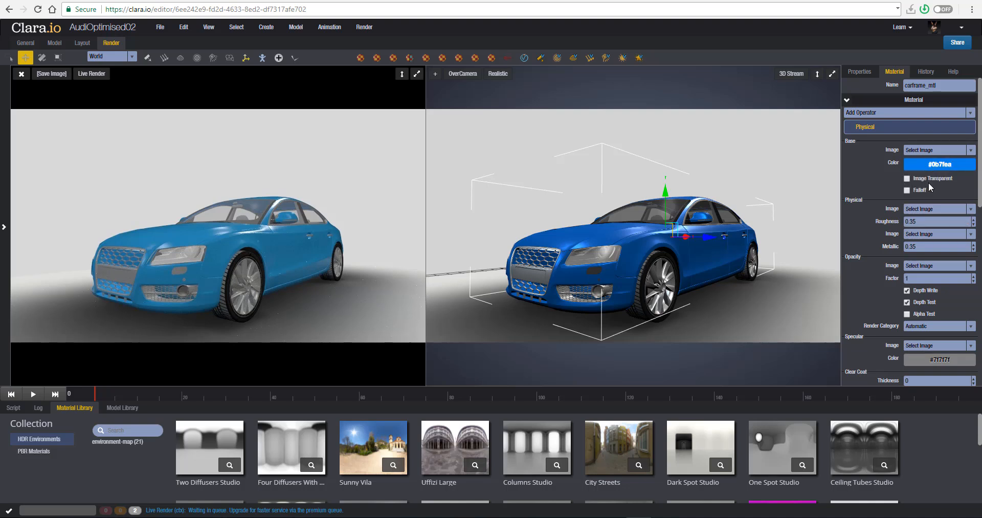
pyautogui.click(944, 165)
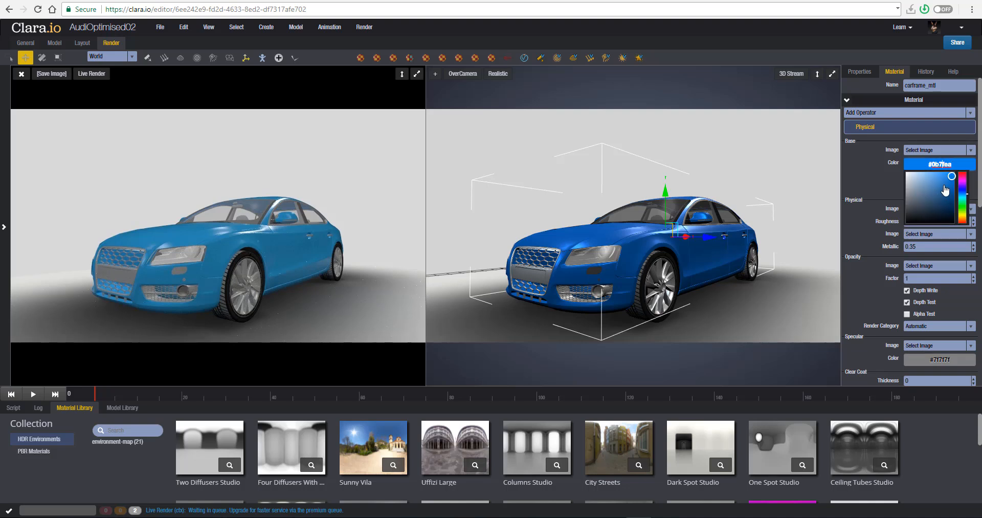
pyautogui.moveTo(945, 190); pyautogui.dragTo(946, 196)
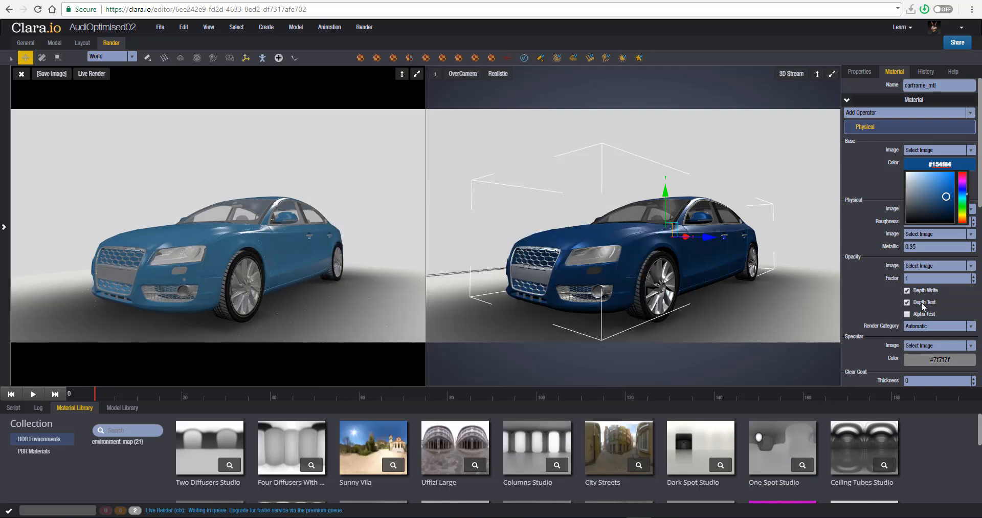
pyautogui.click(882, 293)
# Raise the clear coat thickness of carframe_mtl to 0.79 and lower its clear coat roughness to 0.2
pyautogui.scroll(-4, 882, 294)
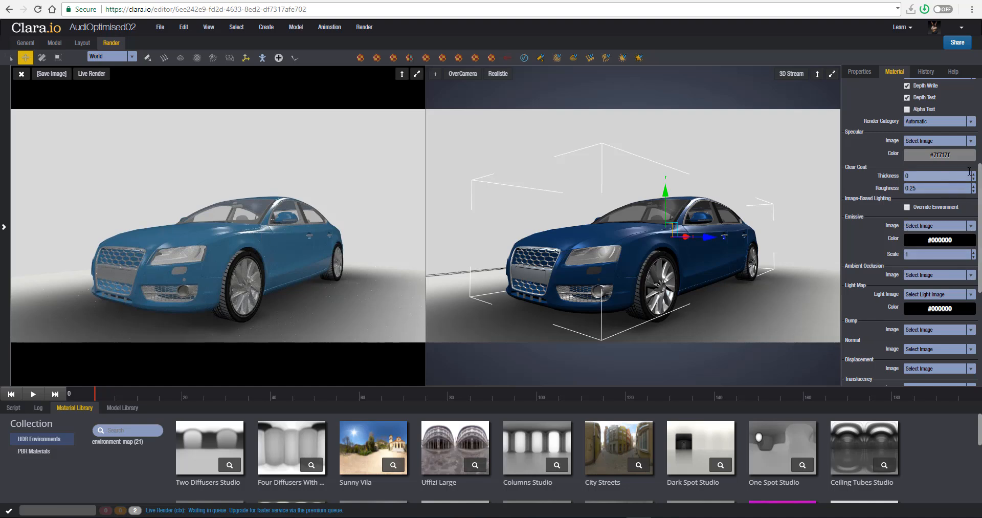
pyautogui.moveTo(974, 178); pyautogui.dragTo(977, 137)
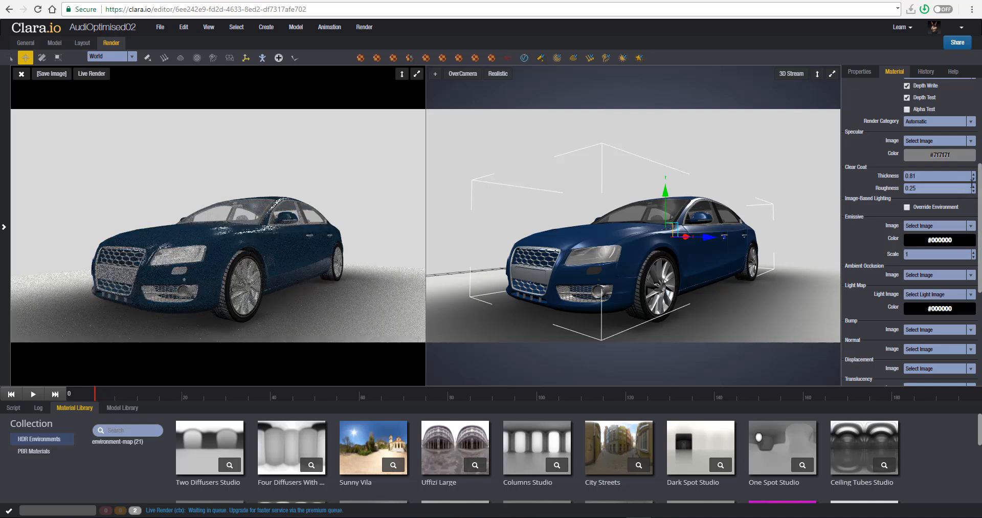
pyautogui.moveTo(975, 177); pyautogui.dragTo(976, 190)
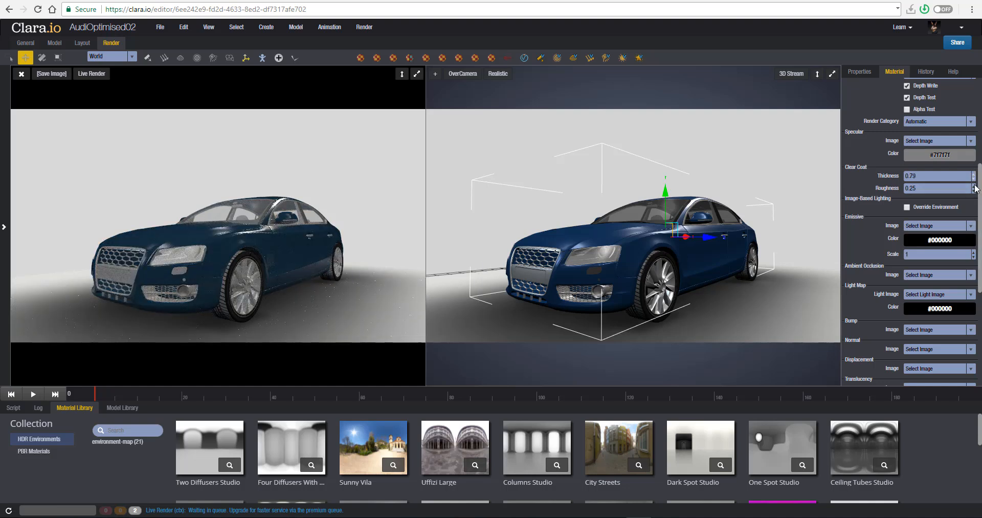
pyautogui.click(975, 187)
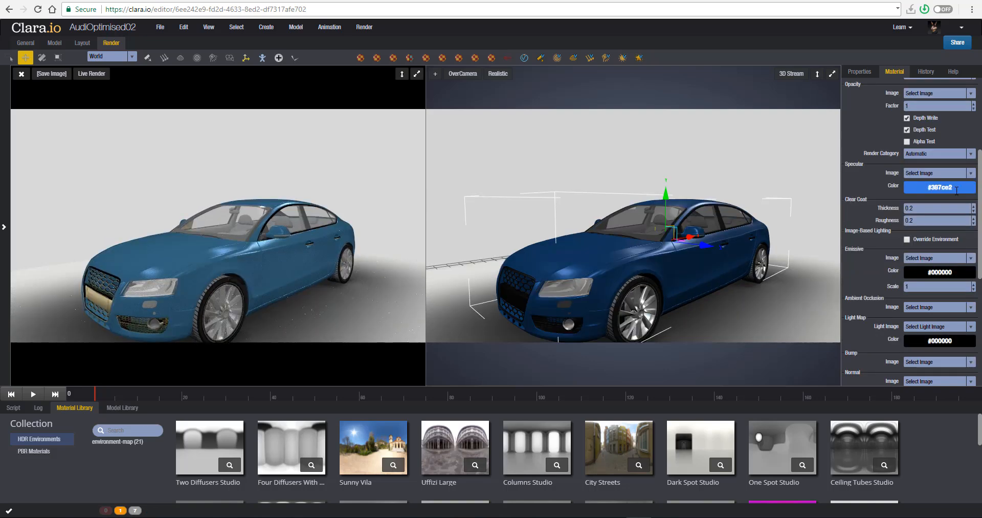
# Show the render category choices of carframe_mtl and open its specular color for inspection
pyautogui.click(938, 154)
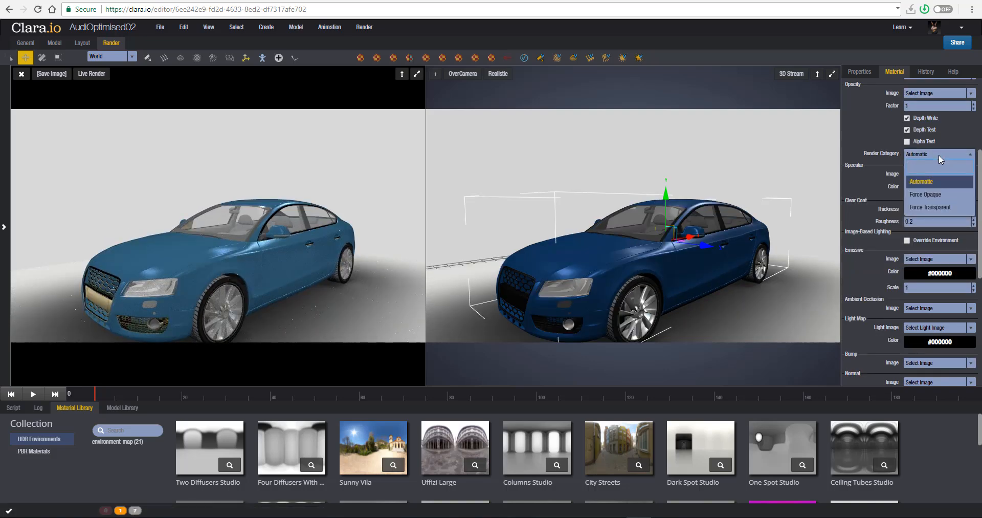
pyautogui.click(879, 180)
pyautogui.scroll(-1, 696, 251)
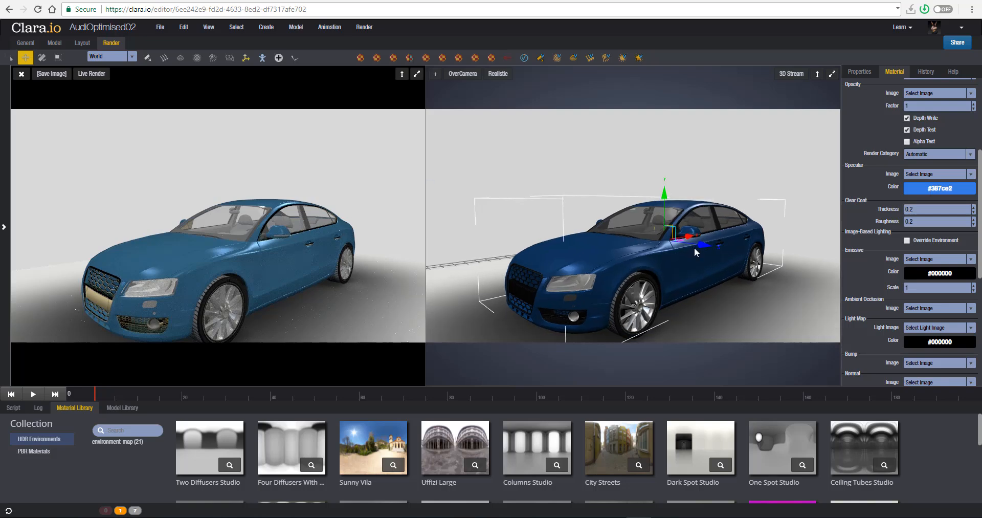
pyautogui.click(930, 188)
# Try anisotropy offsets of 0.95, 0.5 and 0.1 on carframe_mtl, and set the offset to 0.01
pyautogui.scroll(-5, 864, 262)
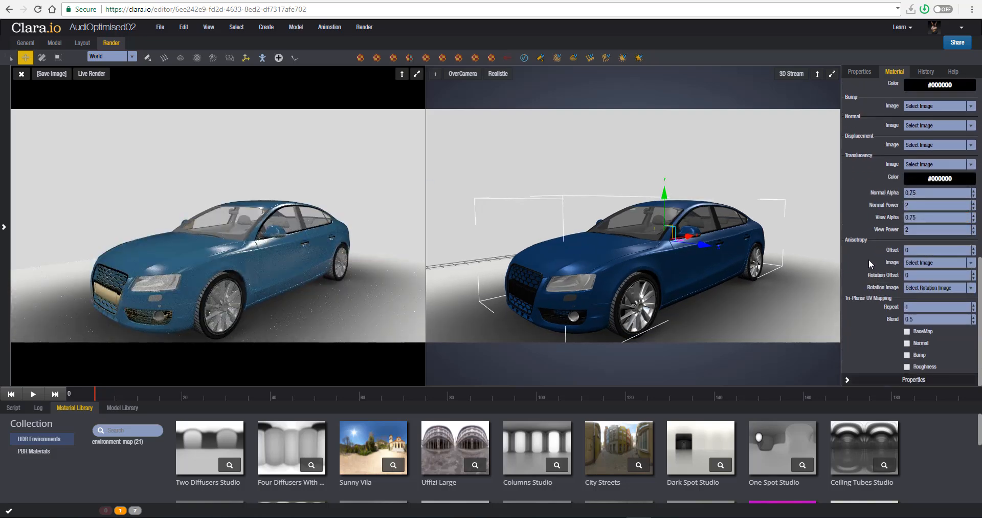
pyautogui.click(973, 248)
pyautogui.click(928, 251)
pyautogui.moveTo(929, 251); pyautogui.dragTo(863, 247)
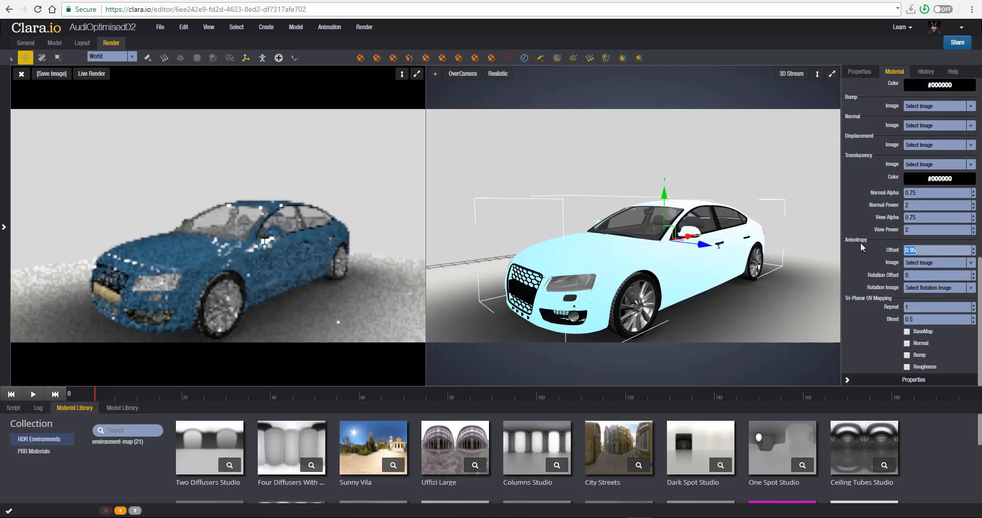
pyautogui.write('.5')
pyautogui.moveTo(936, 251); pyautogui.dragTo(868, 249)
pyautogui.write('.1')
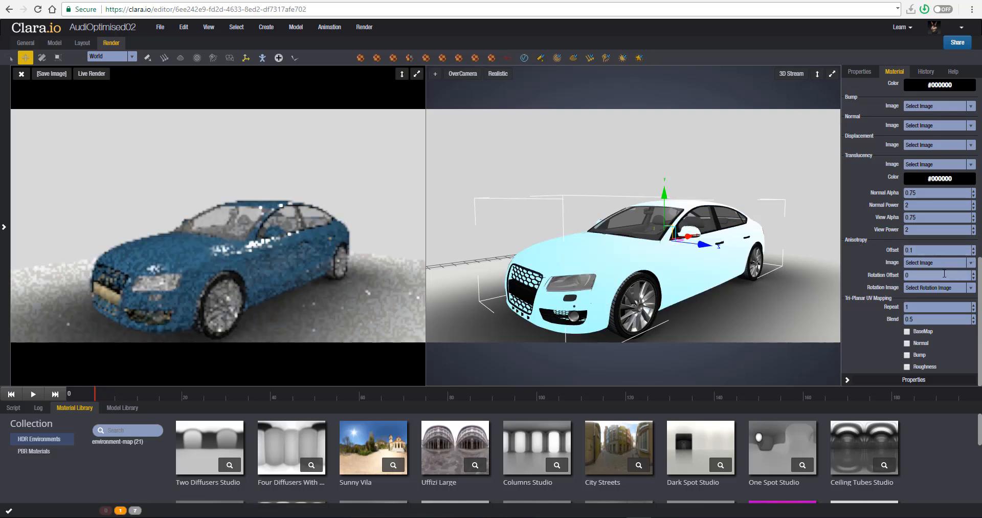
pyautogui.moveTo(932, 251); pyautogui.dragTo(715, 283)
pyautogui.write('.01')
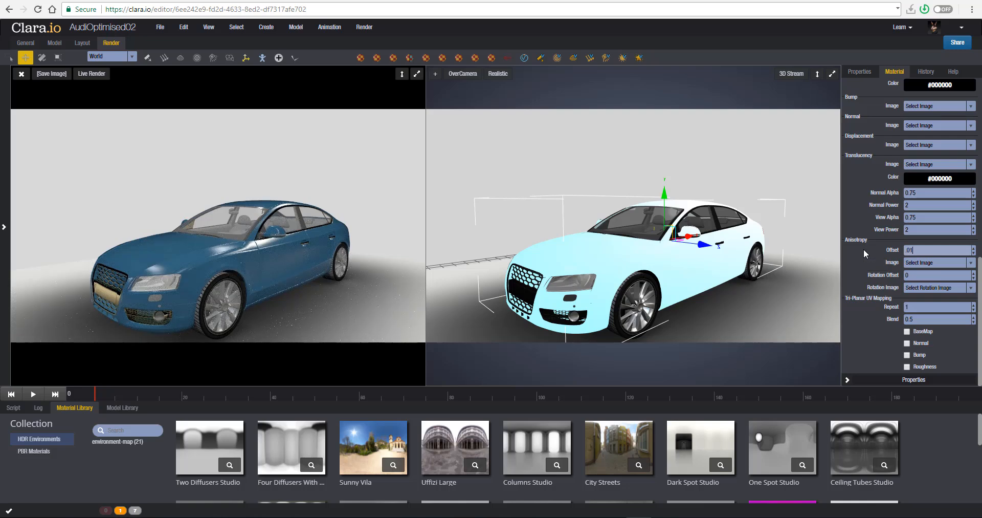
pyautogui.press('Return')
# Try to bring the Sunny Vila HDR environment into the scene's node list
pyautogui.scroll(-1, 601, 290)
pyautogui.scroll(-2, 601, 290)
pyautogui.scroll(2, 601, 290)
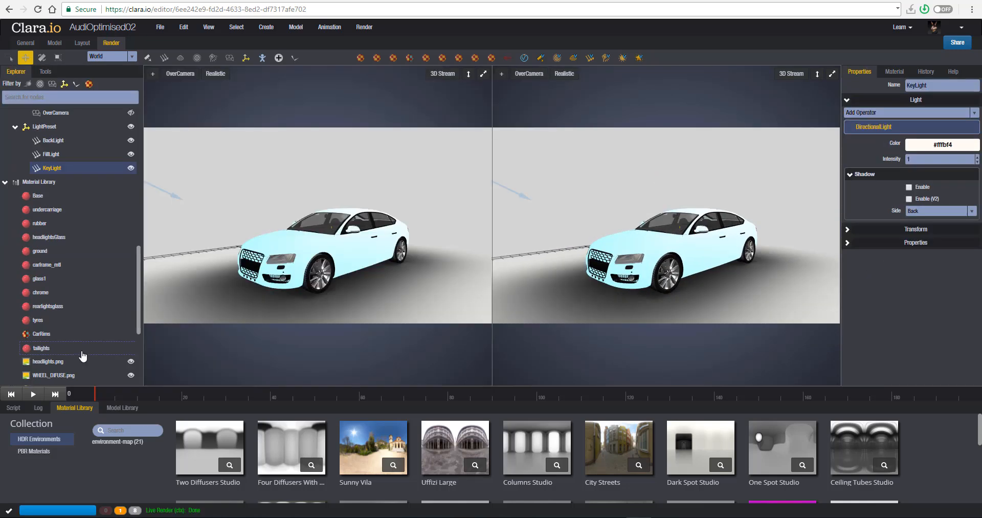
pyautogui.scroll(-1, 83, 356)
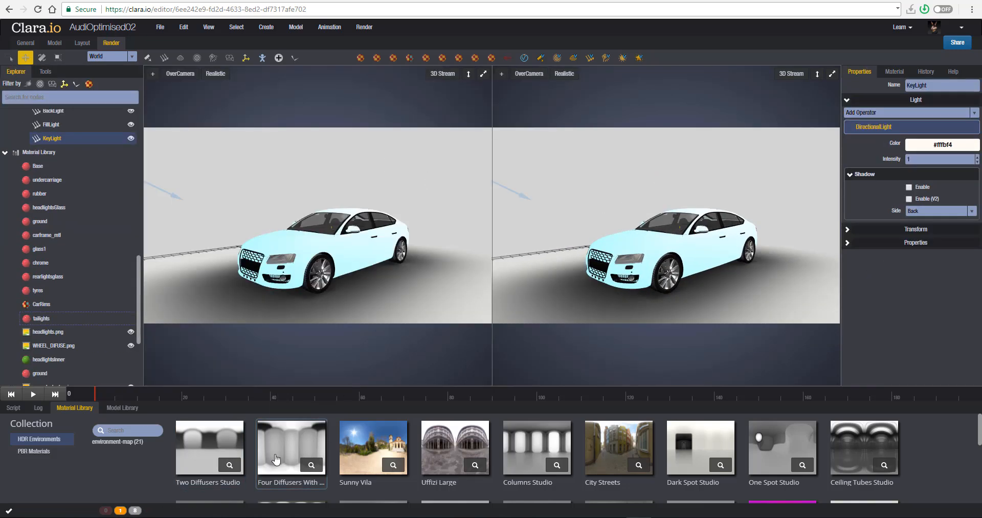
pyautogui.scroll(-5, 56, 321)
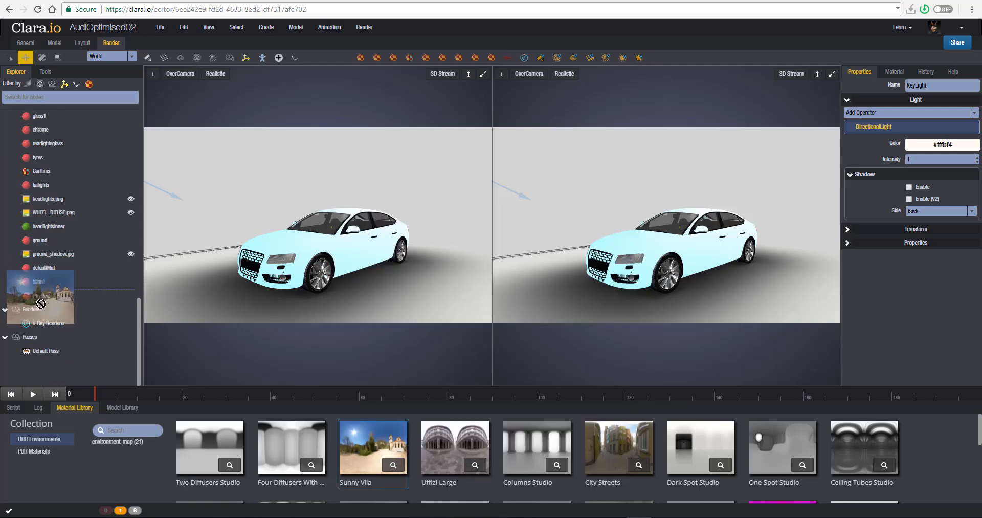
# Demonstrate filtering the scene nodes by type, including lights, and clear the filter
pyautogui.click(40, 85)
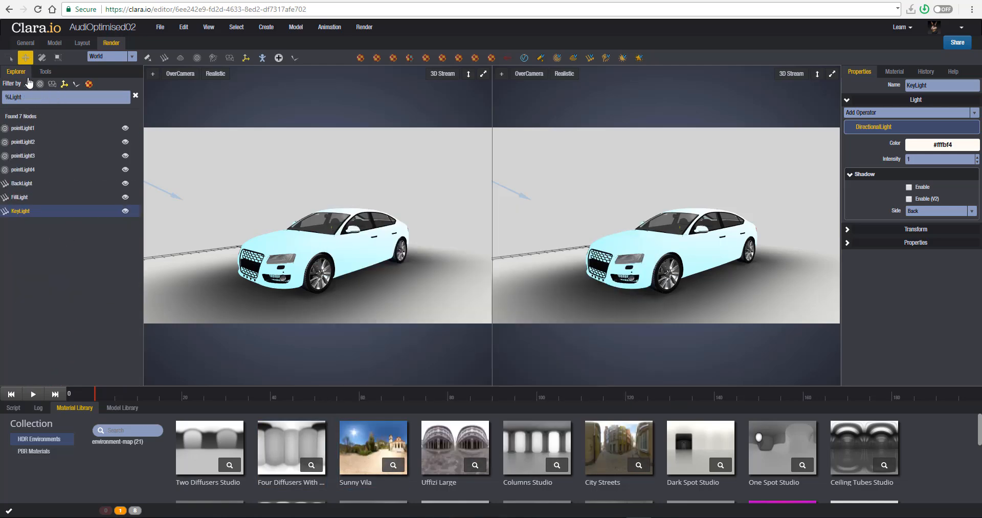
pyautogui.click(54, 84)
pyautogui.click(65, 84)
pyautogui.click(77, 84)
pyautogui.click(135, 95)
# Collapse the scene's material list, select the V-Ray Renderer and expand its Camera Settings
pyautogui.click(16, 143)
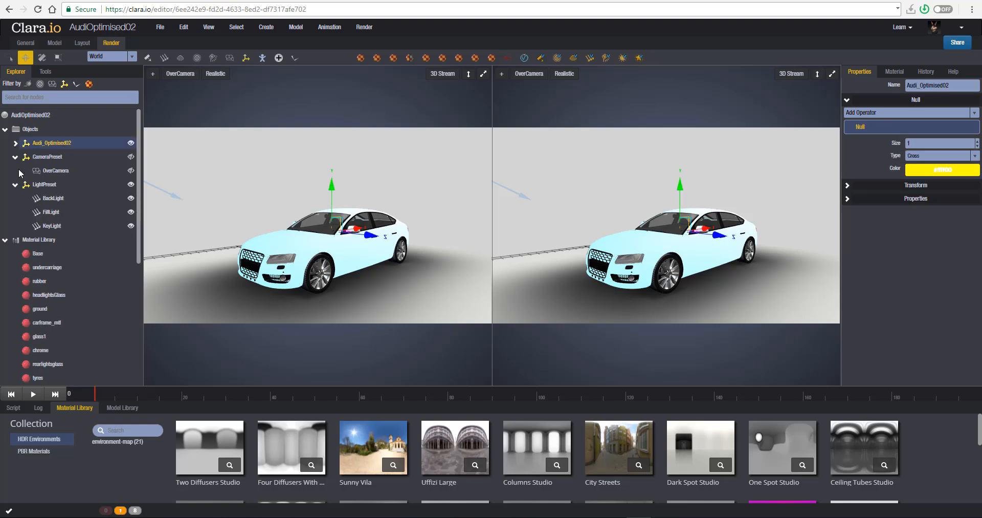
pyautogui.click(5, 240)
pyautogui.click(49, 267)
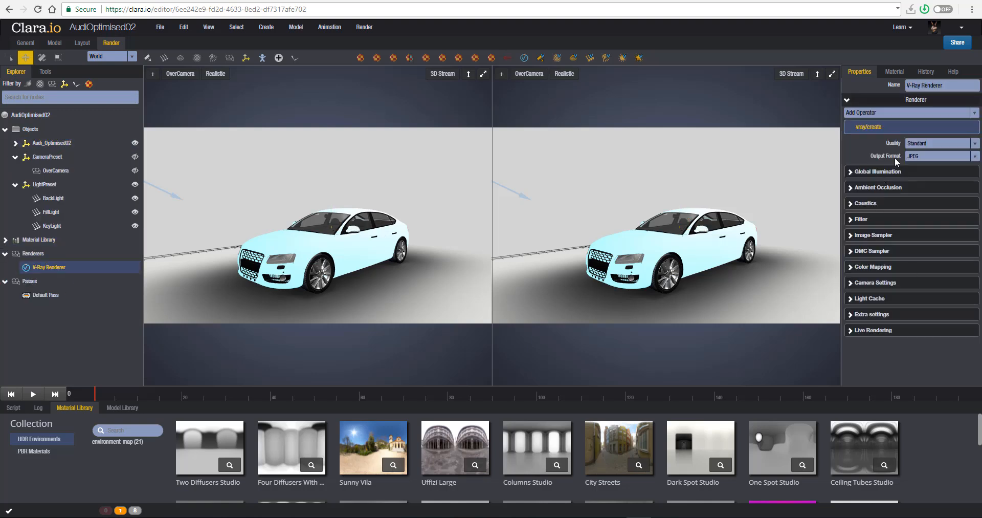
pyautogui.click(864, 283)
pyautogui.click(865, 283)
pyautogui.click(865, 282)
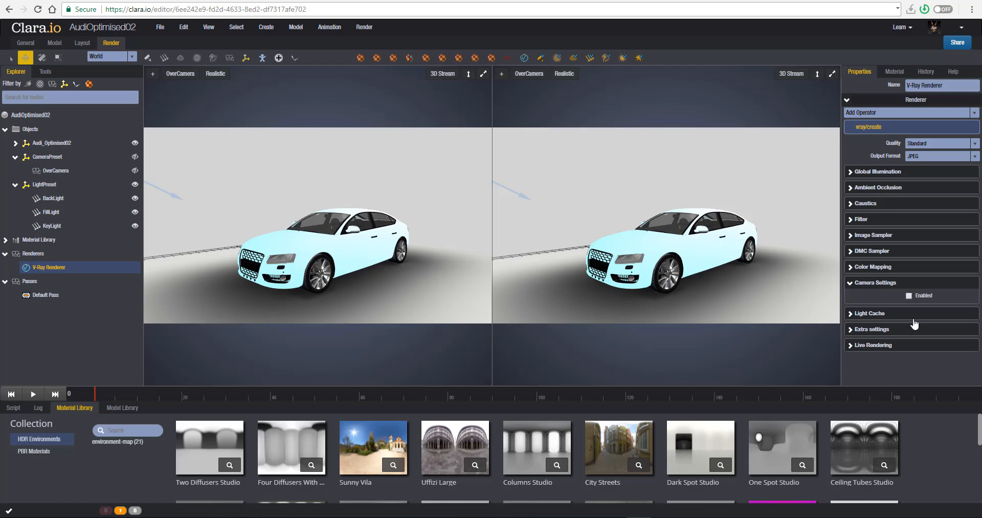
# Start a live V-Ray render with the renderer's camera settings enabled and check its Global Illumination section
pyautogui.click(438, 74)
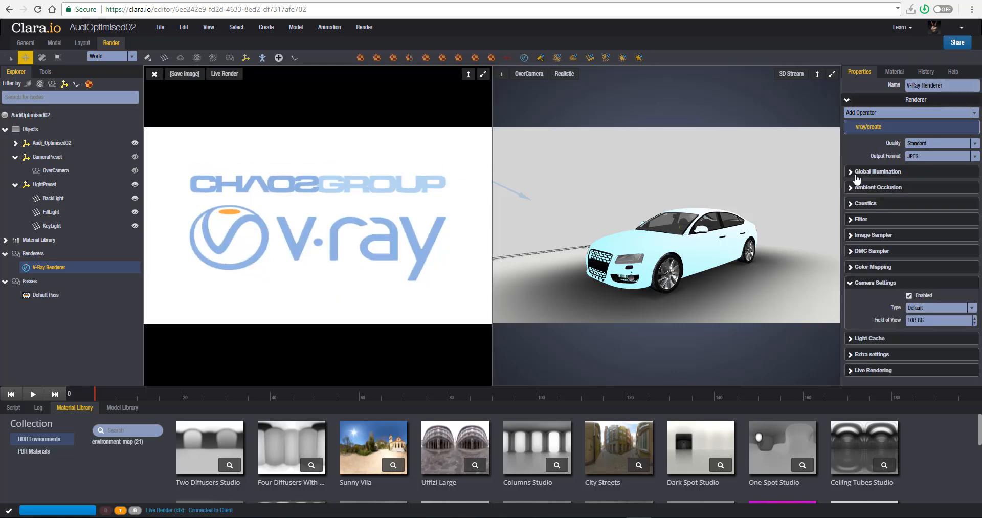
pyautogui.click(902, 72)
pyautogui.click(859, 71)
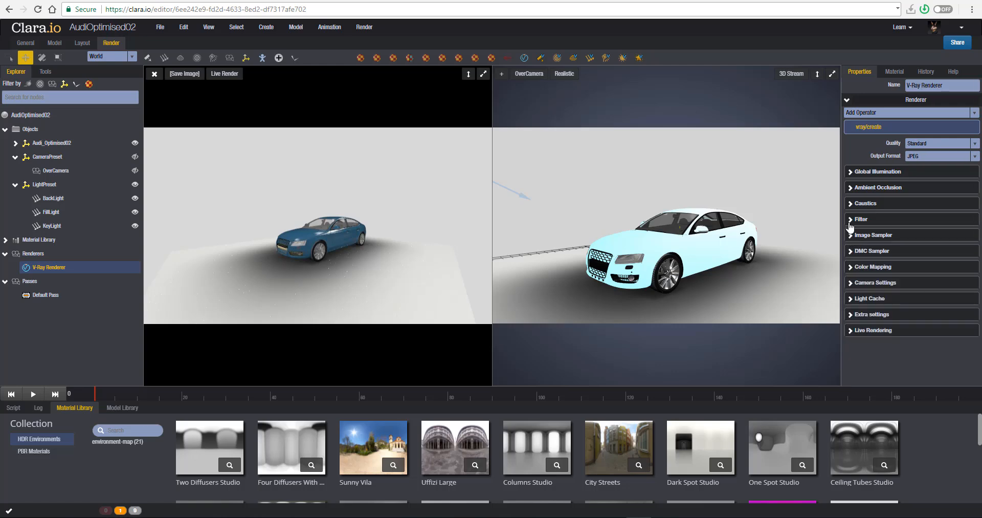
pyautogui.click(856, 172)
pyautogui.click(856, 172)
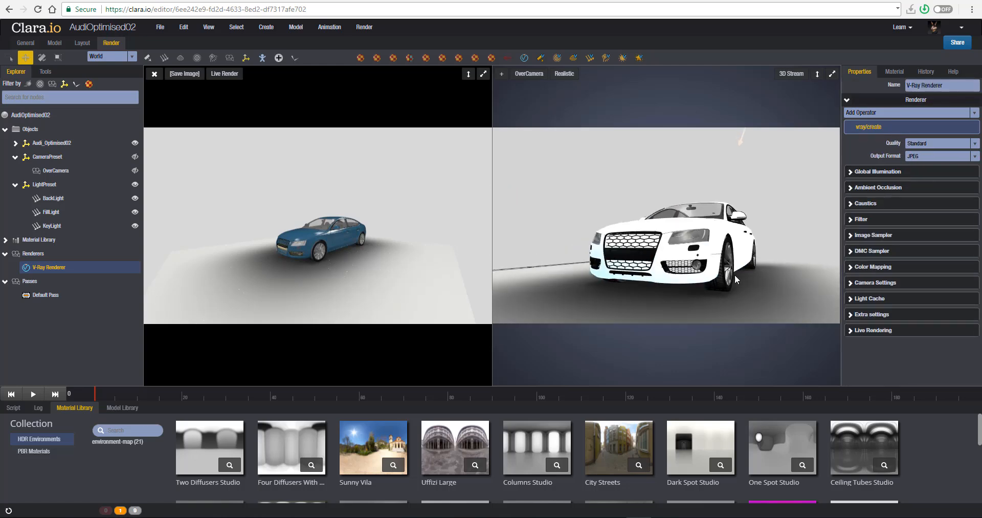
# Select the CarFrame mesh and examine the anisotropy settings of its material
pyautogui.click(720, 234)
pyautogui.click(898, 73)
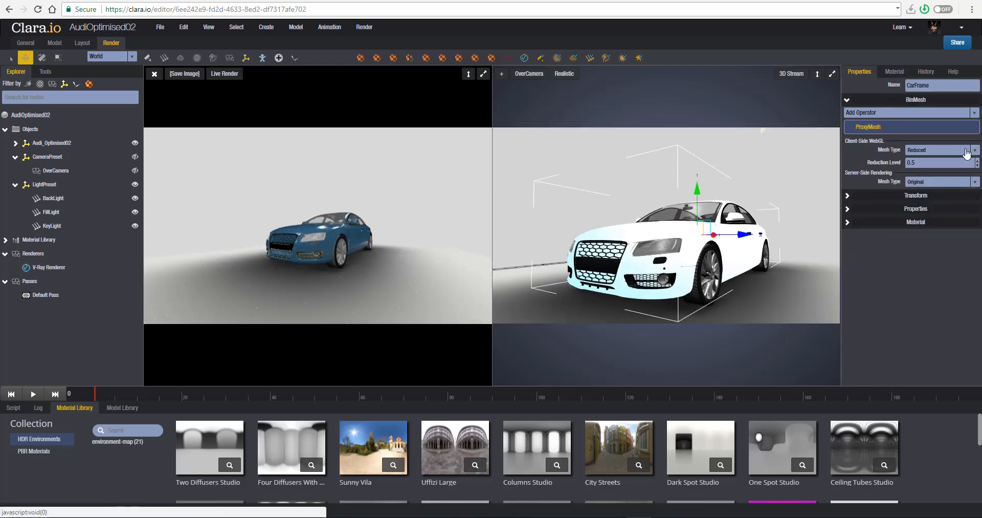
pyautogui.scroll(-10, 859, 249)
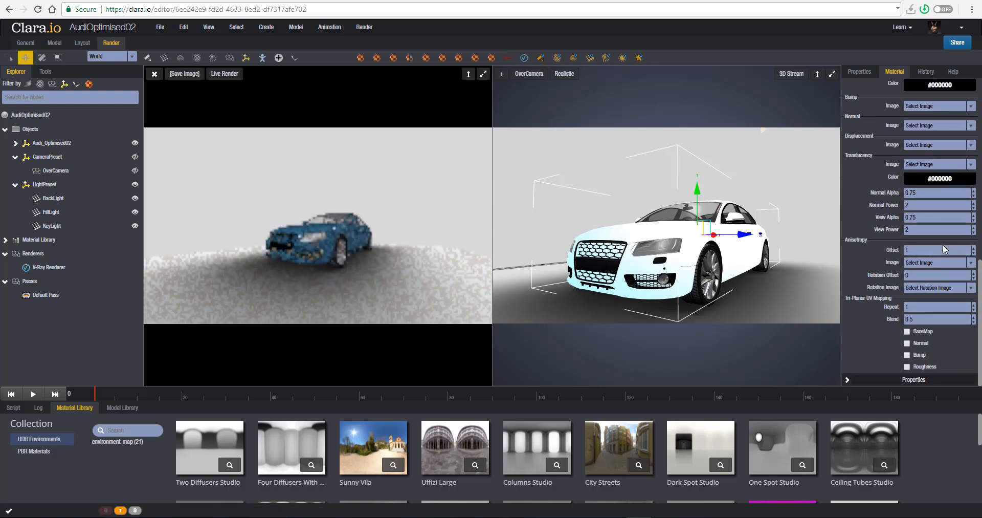
# Return to the Layout workspace and view the whole car from its opposite front corner
pyautogui.click(82, 42)
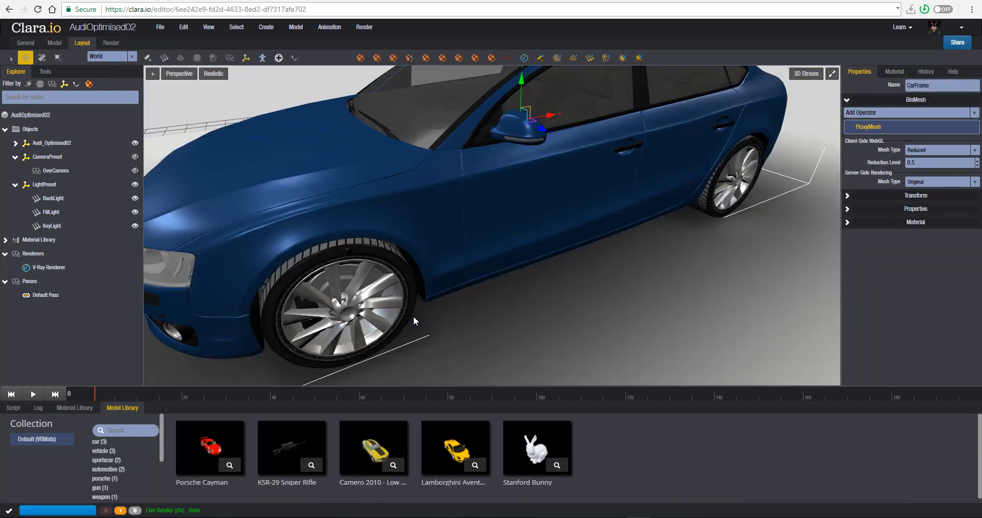
pyautogui.moveTo(503, 279); pyautogui.dragTo(529, 298, button='middle')
pyautogui.moveTo(581, 252); pyautogui.dragTo(539, 276, button='middle')
pyautogui.scroll(2, 537, 271)
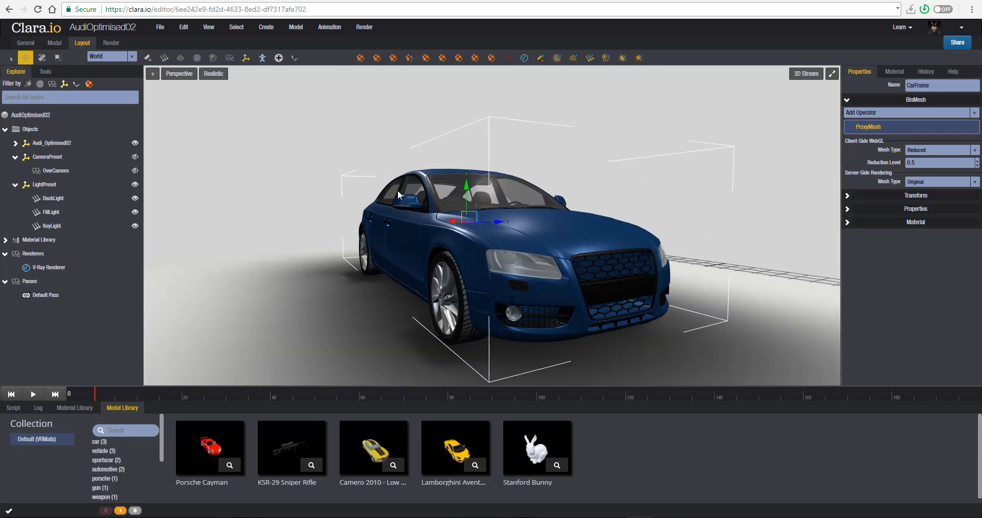